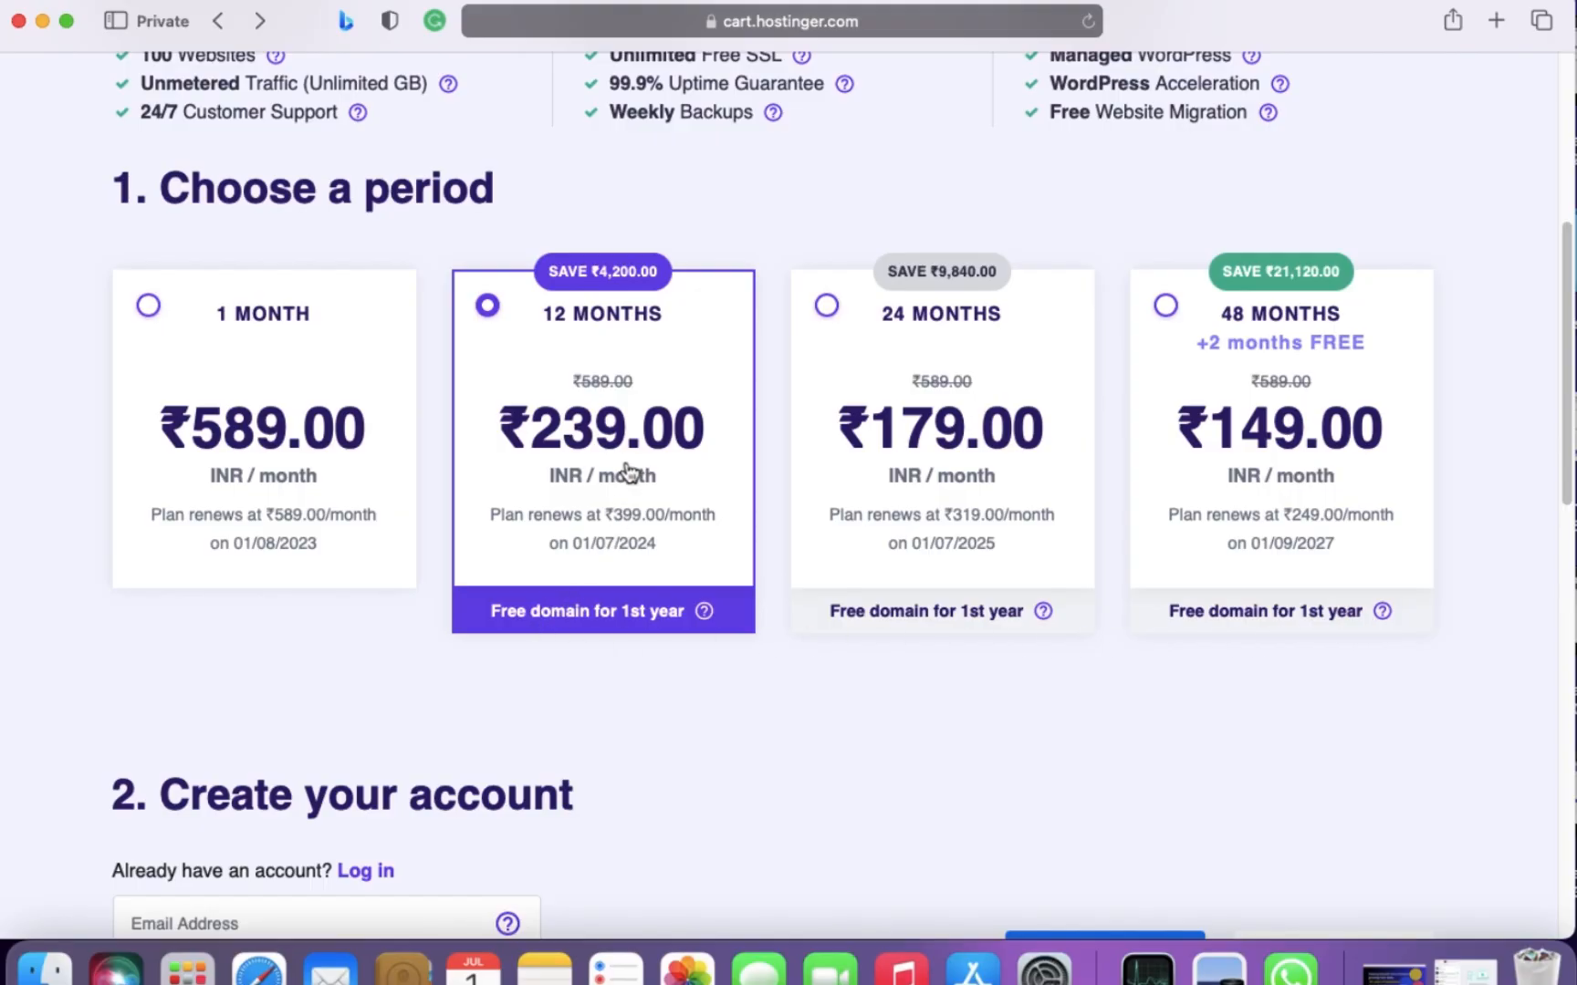
- Review the checkout page's plan features, billing periods, payment methods and order total for the 12-month Premium Web Hosting plan
scroll(981, 657, up, 5)
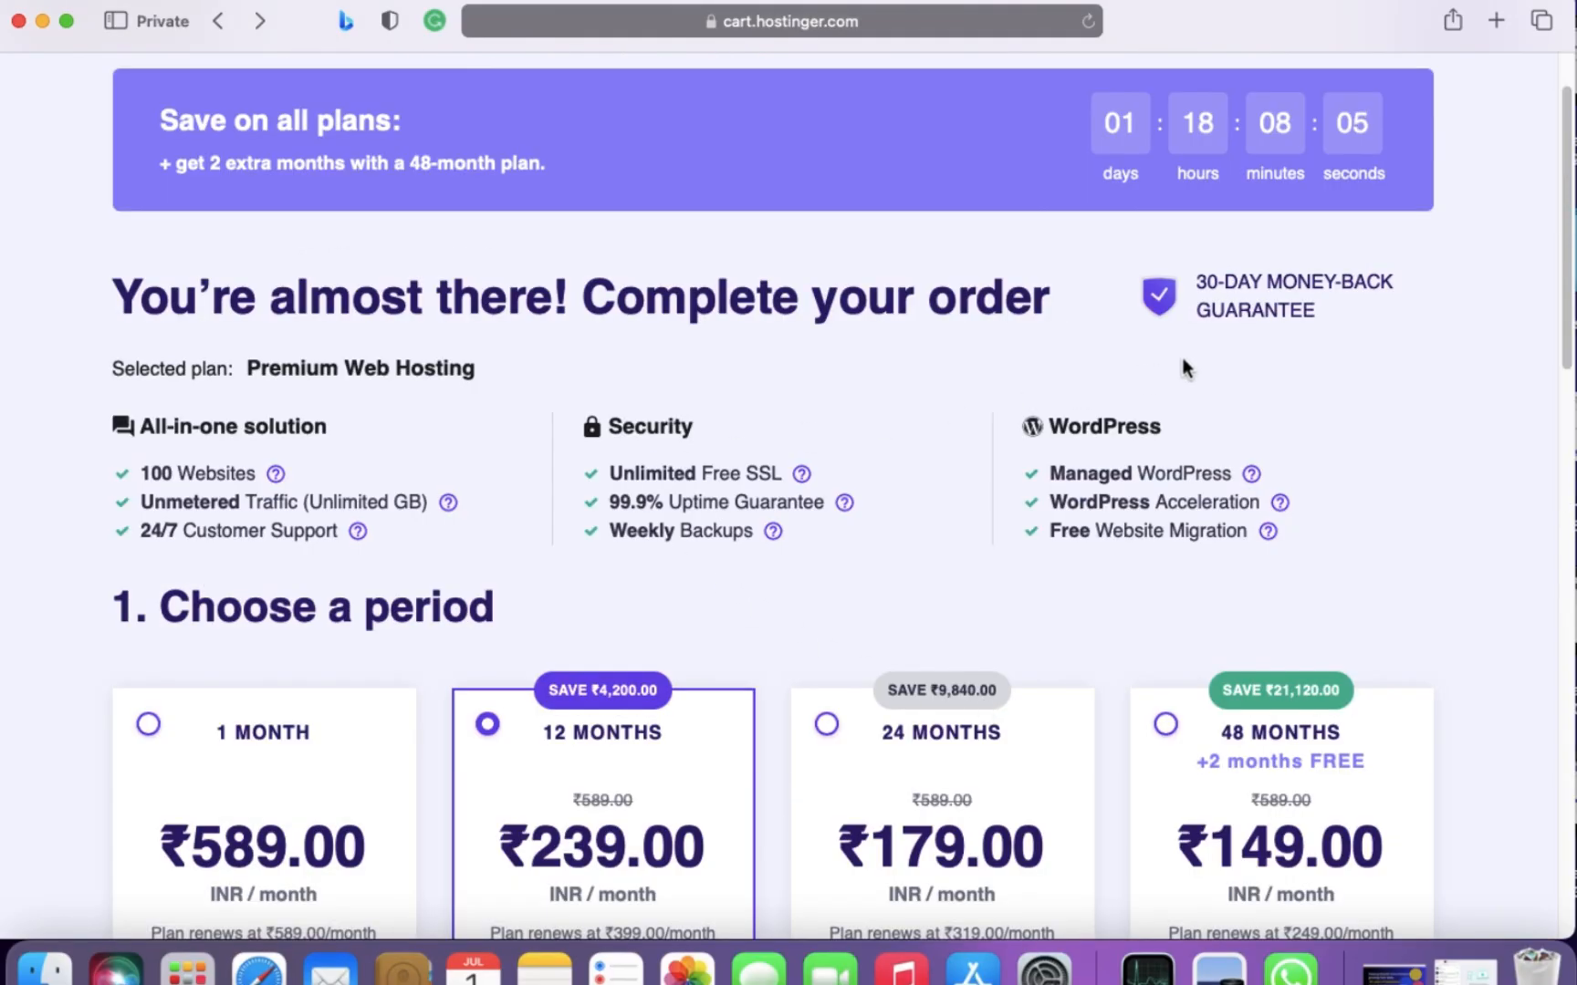
scroll(884, 599, down, 10)
scroll(1056, 664, down, 7)
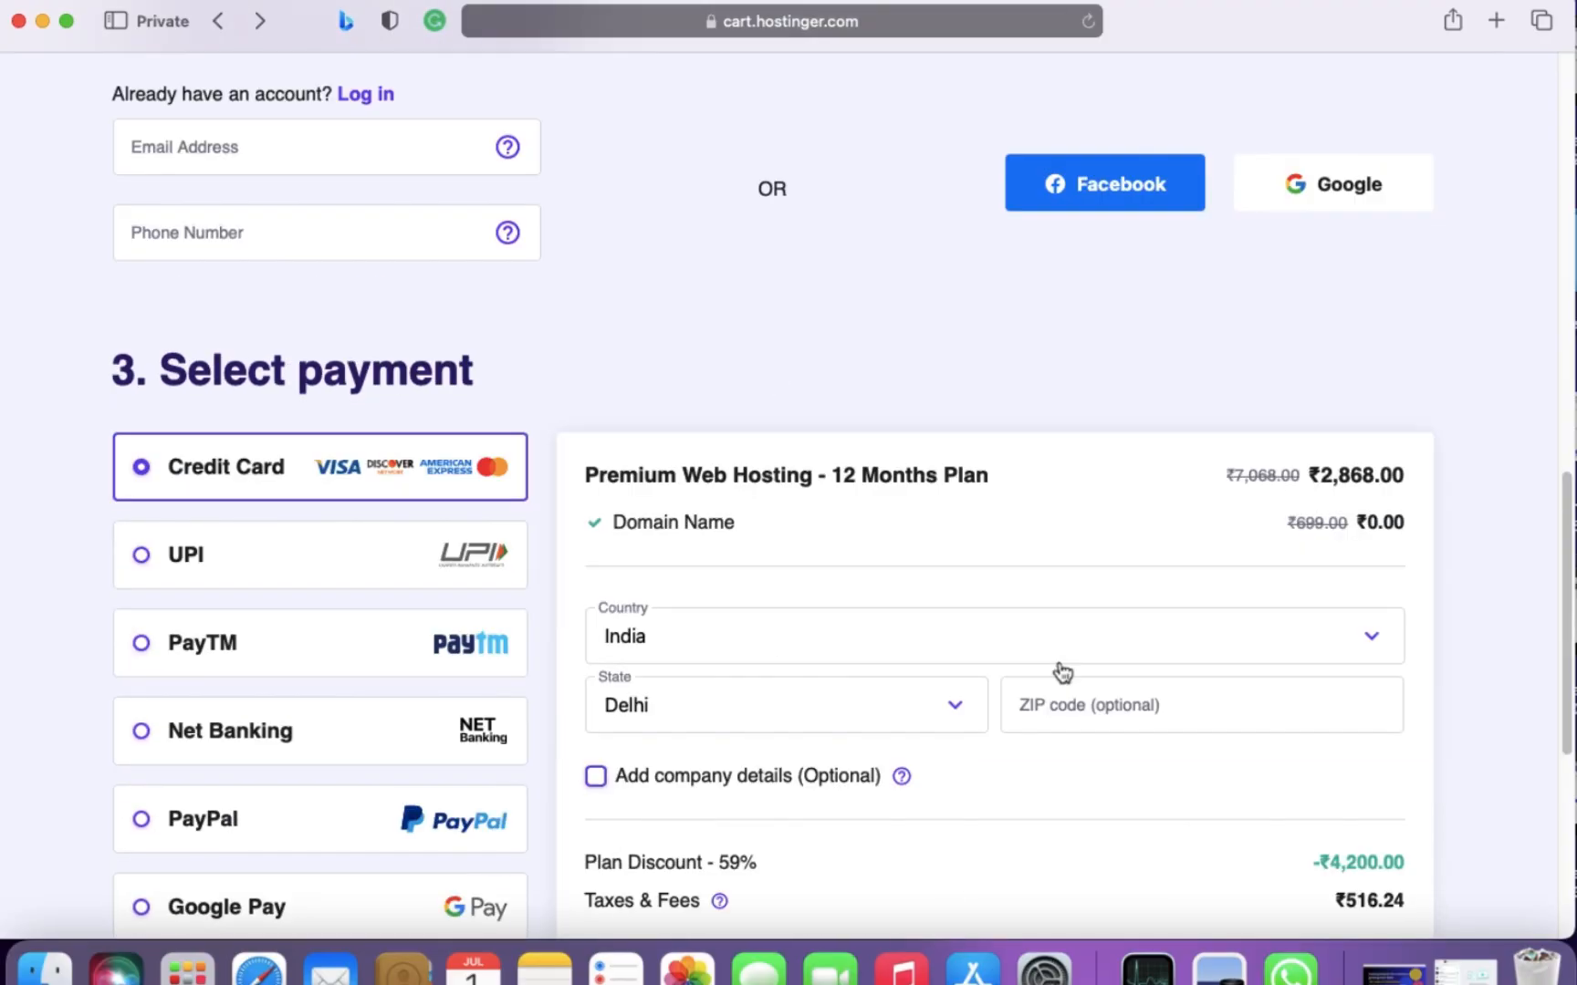
scroll(1004, 621, down, 2)
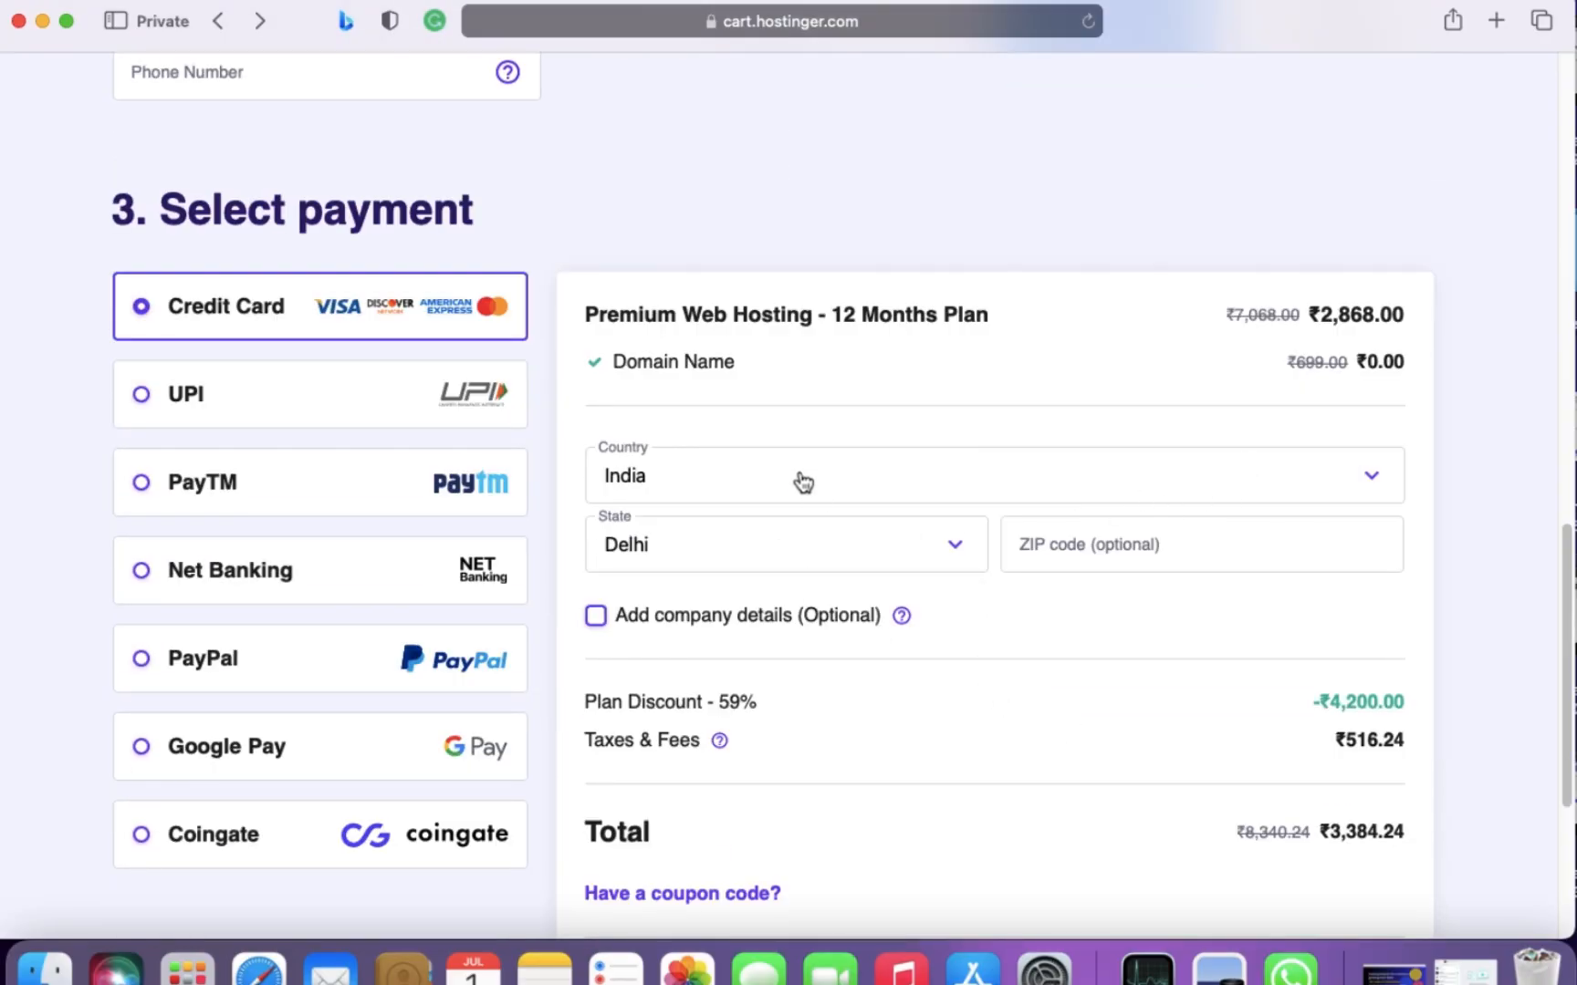
scroll(796, 471, down, 1)
scroll(790, 462, down, 1)
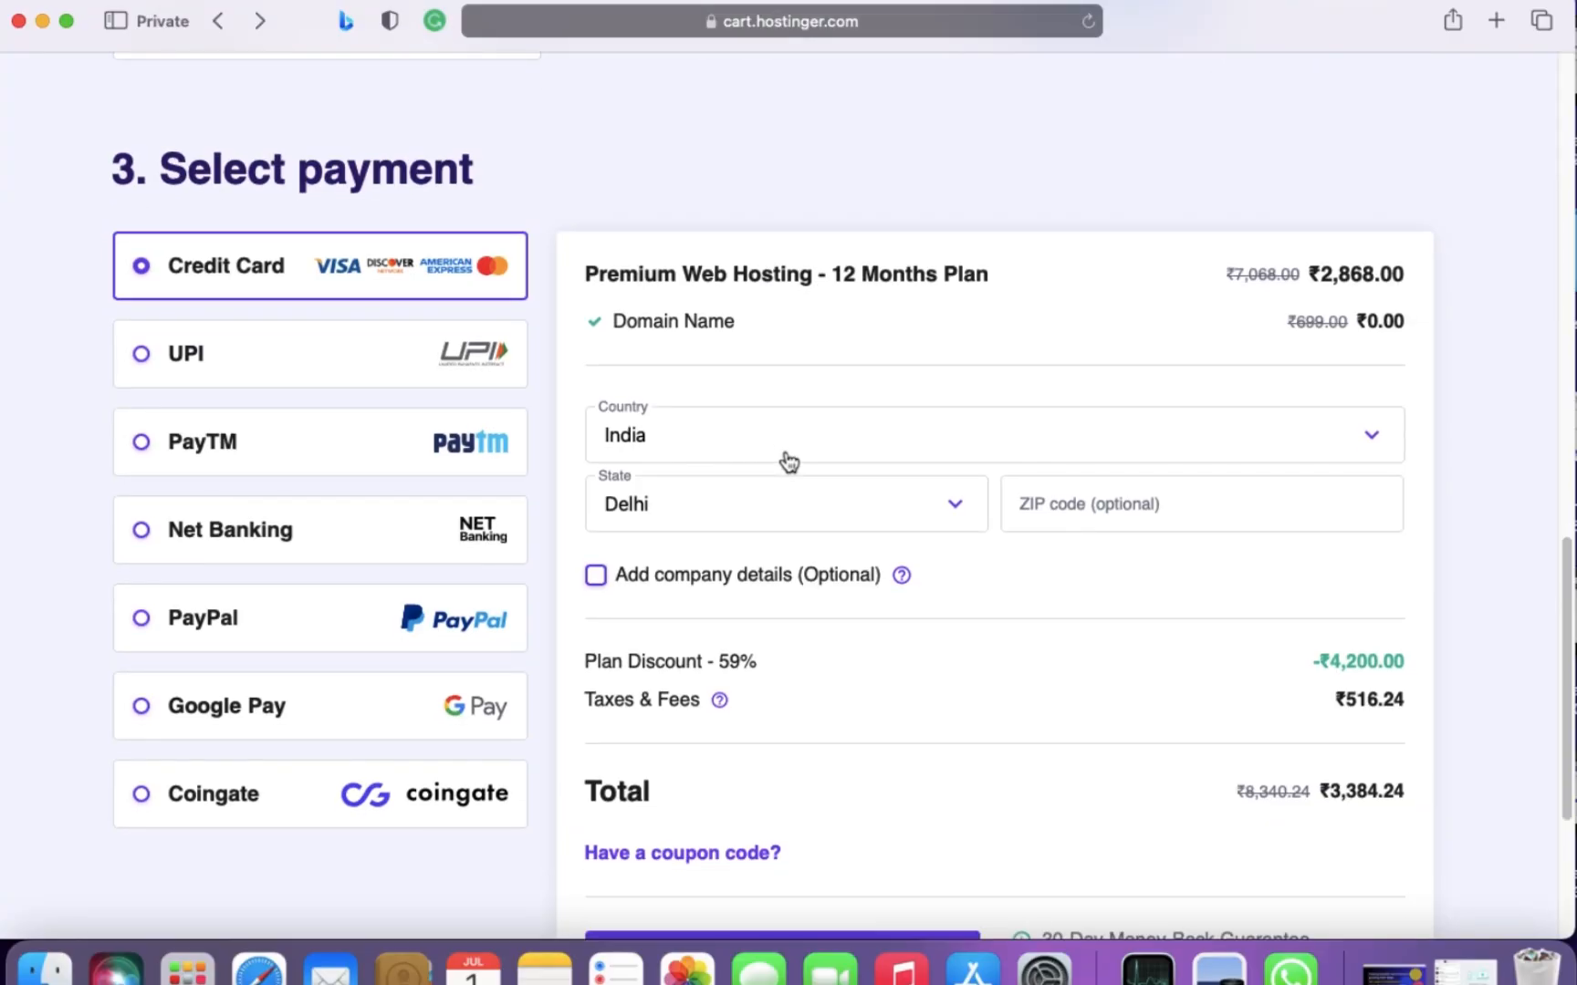
scroll(789, 463, down, 2)
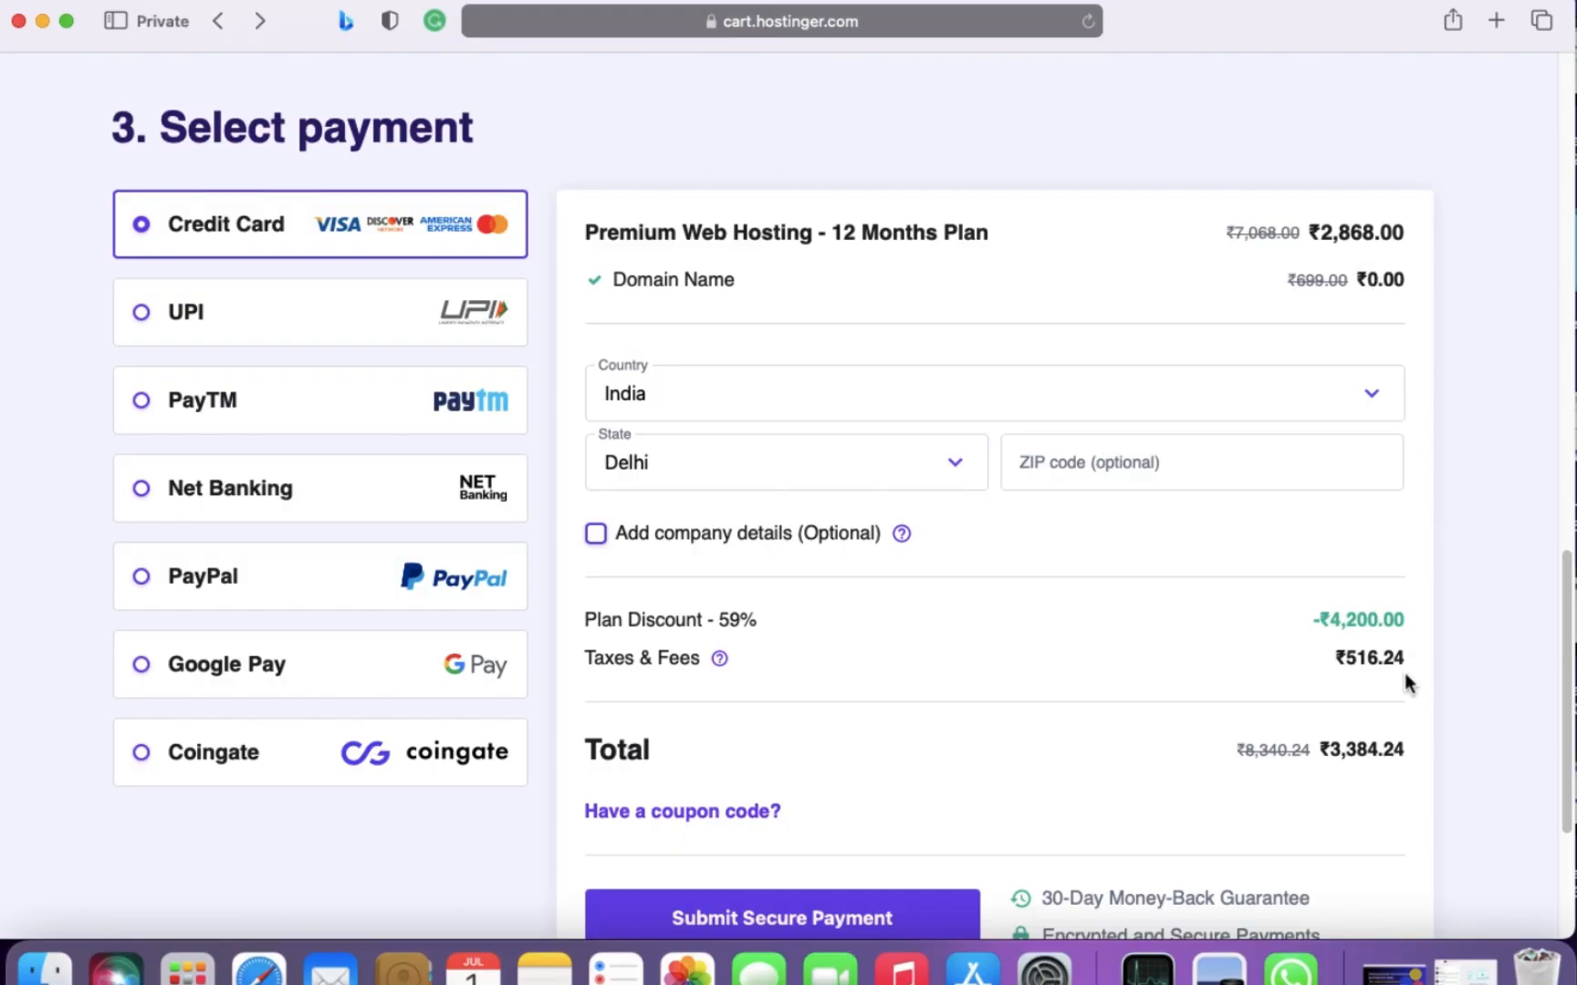
scroll(1424, 792, down, 3)
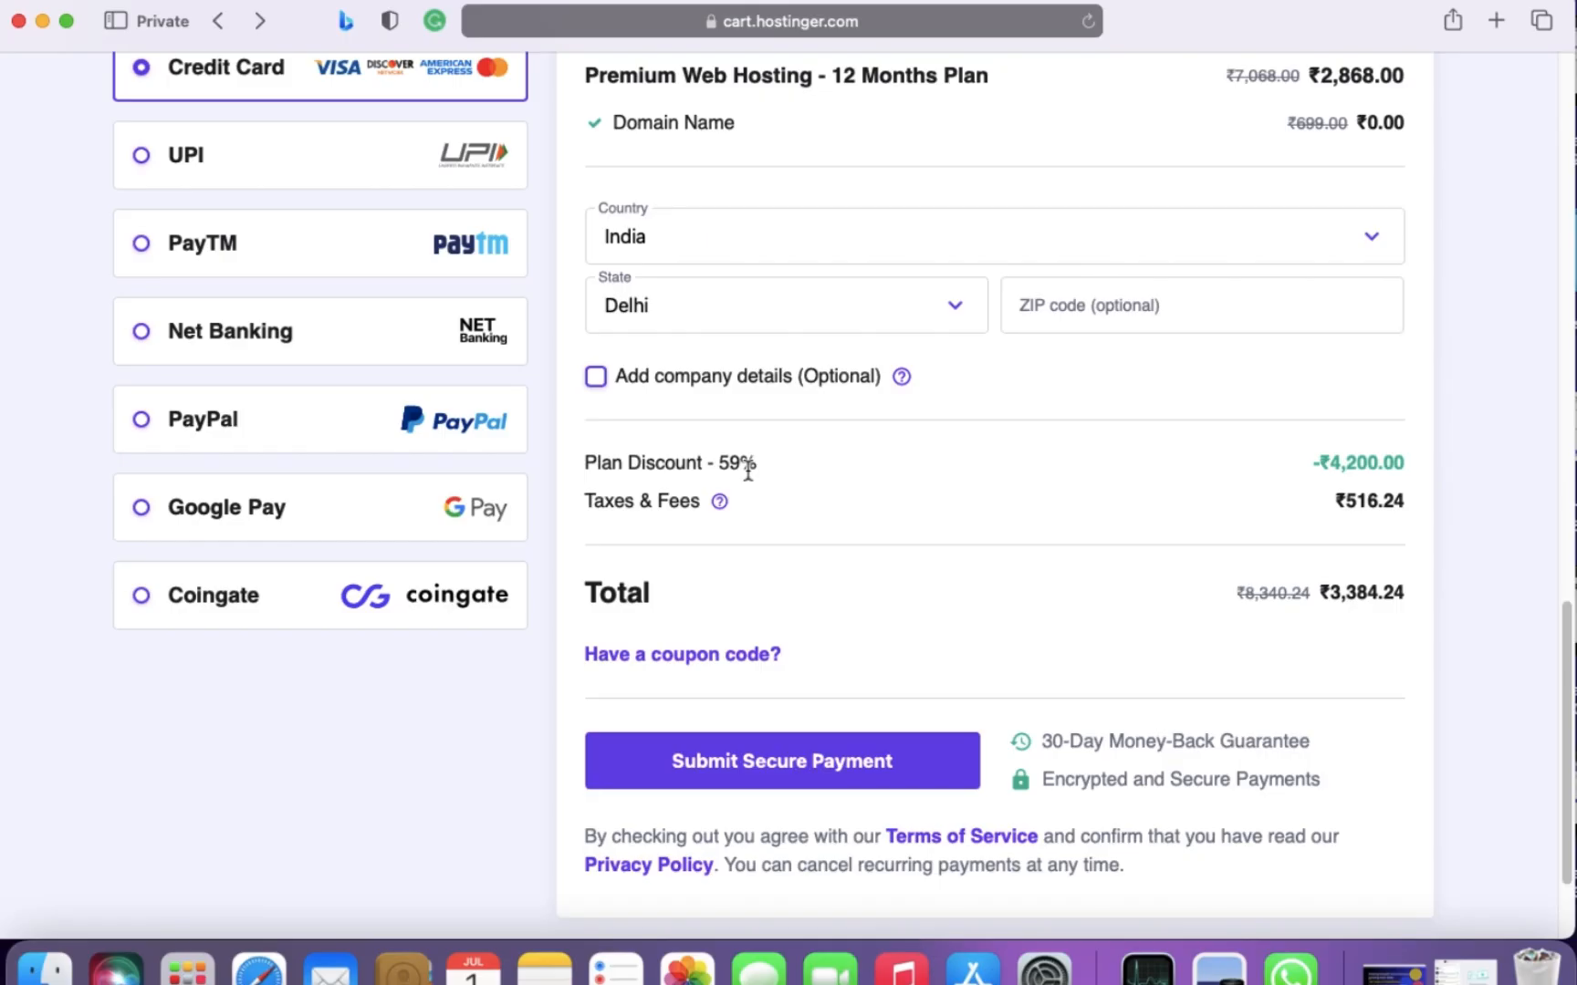
scroll(788, 494, down, 1)
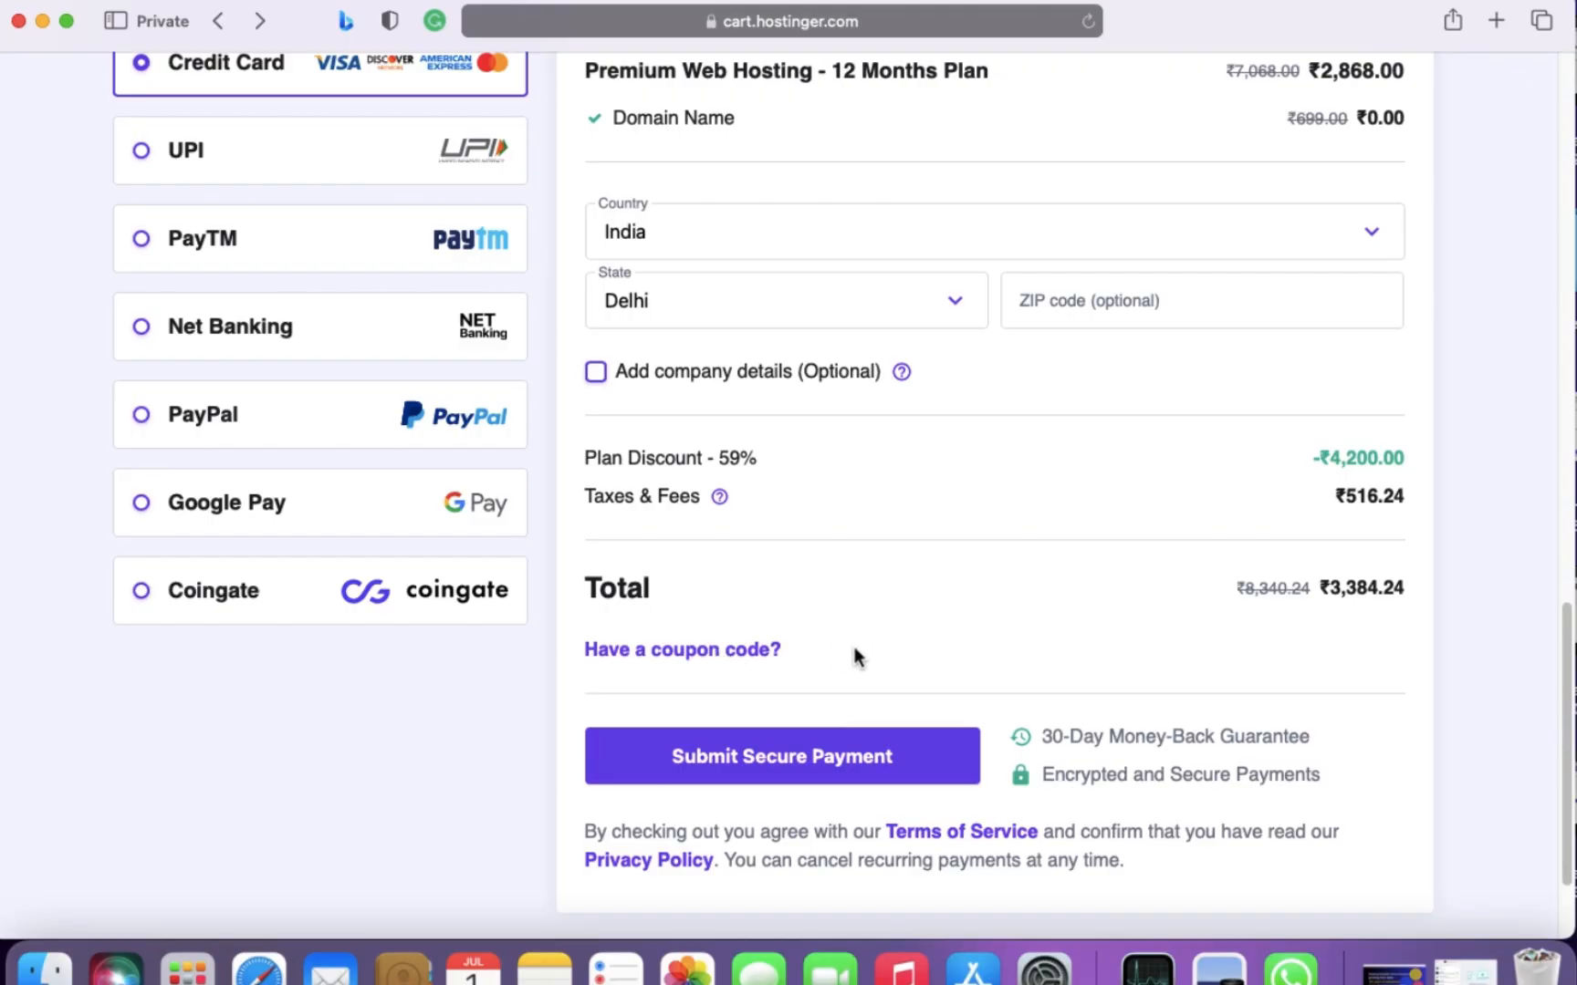
- Try the coupon code ESOCIALEXPERT on the order, then remove it
click(750, 664)
click(775, 716)
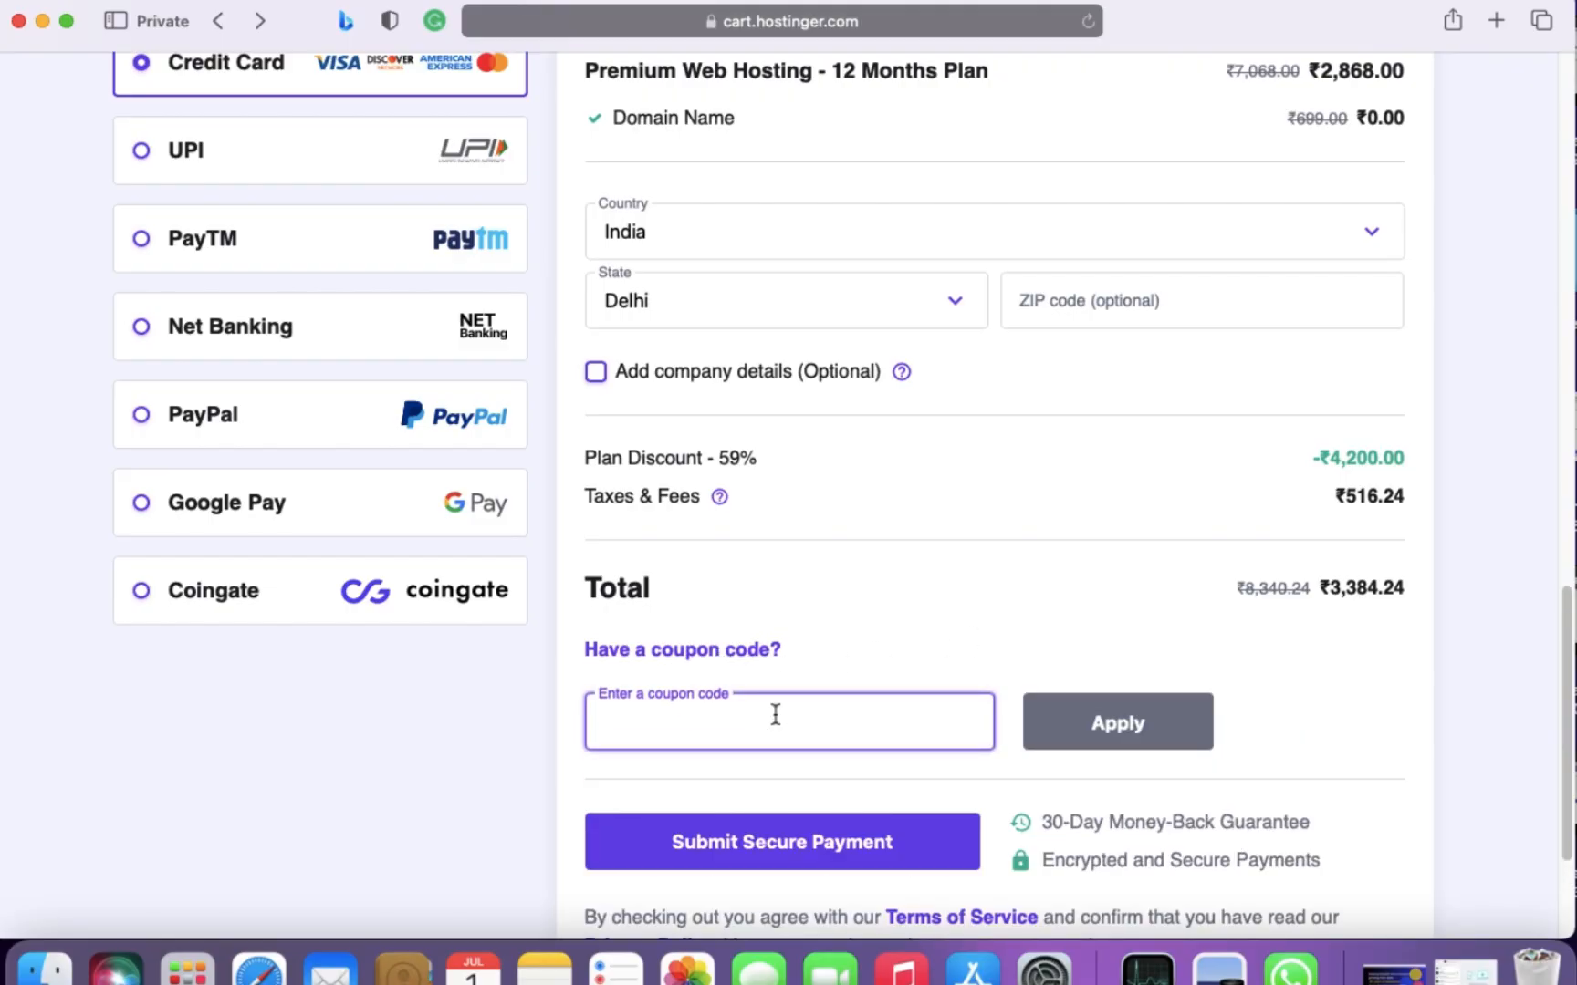
text(ESOCIALEXPERT)
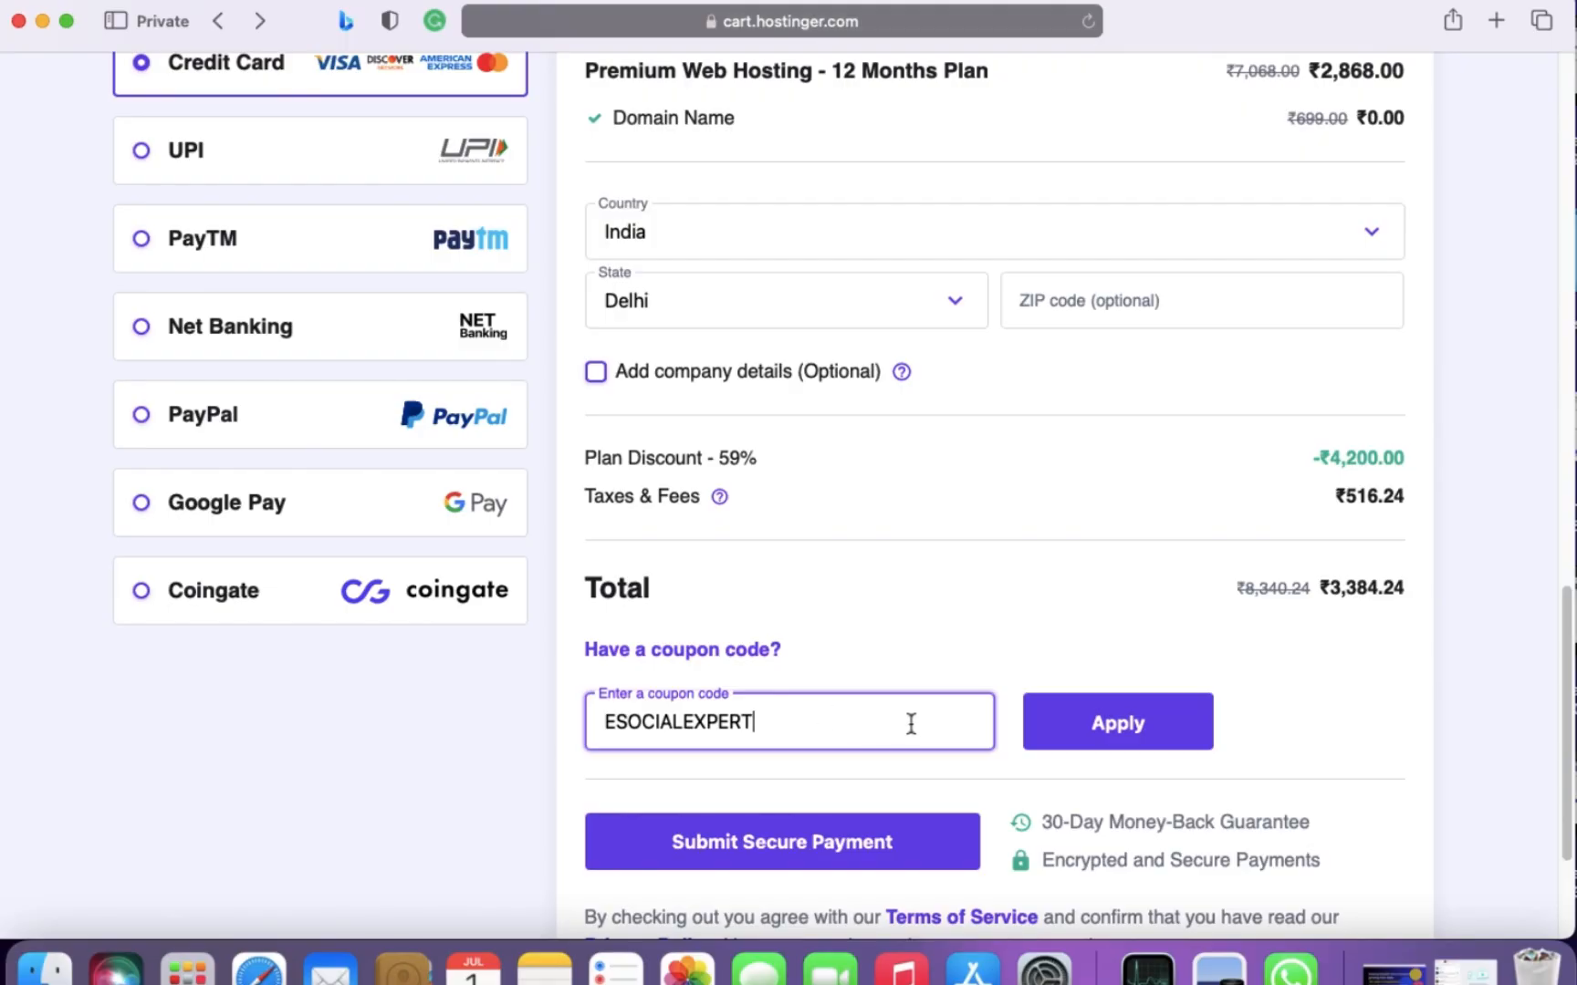
click(1119, 739)
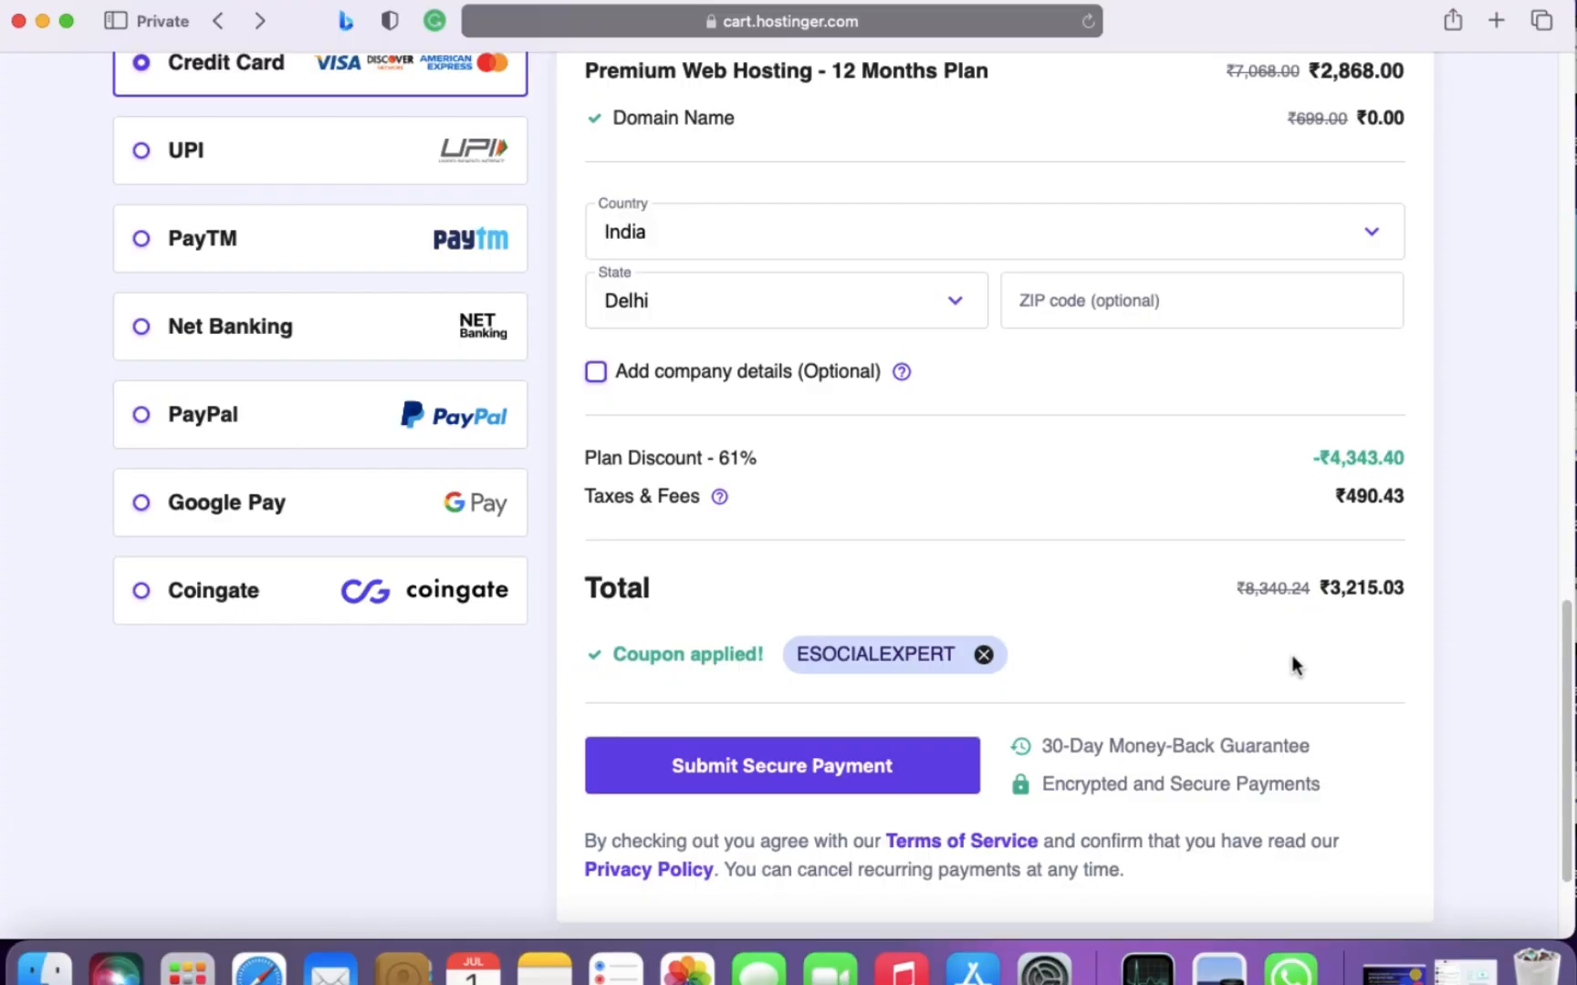
click(984, 656)
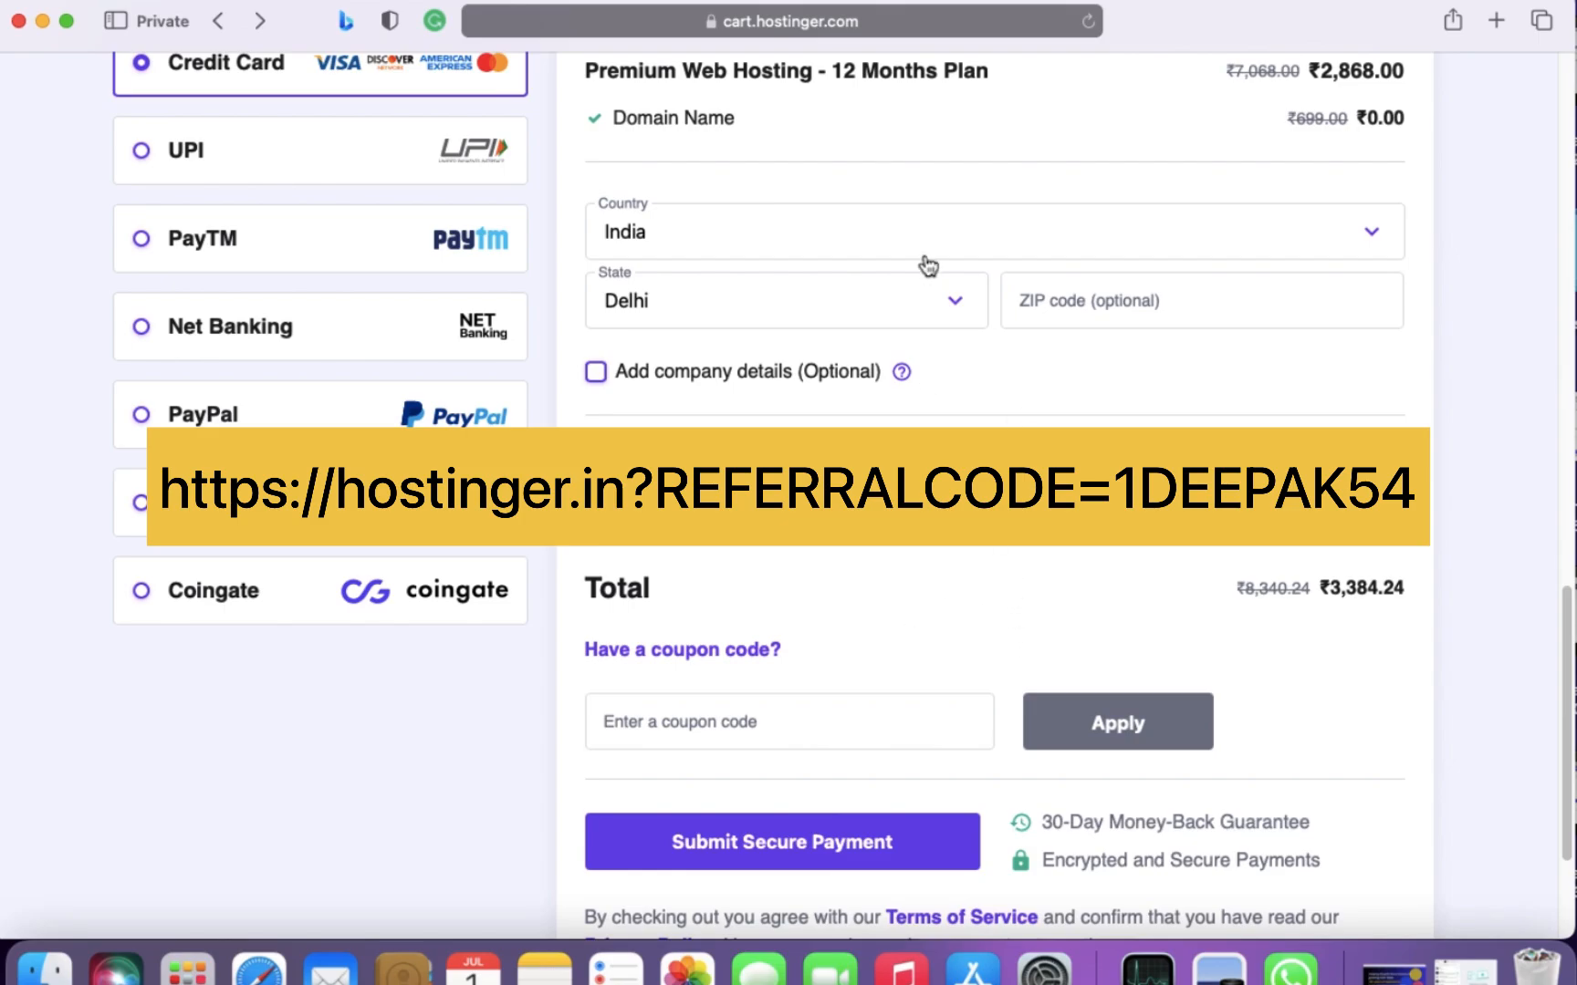
- Load the copied hostinger.in referral link in place of the current checkout page
click(940, 25)
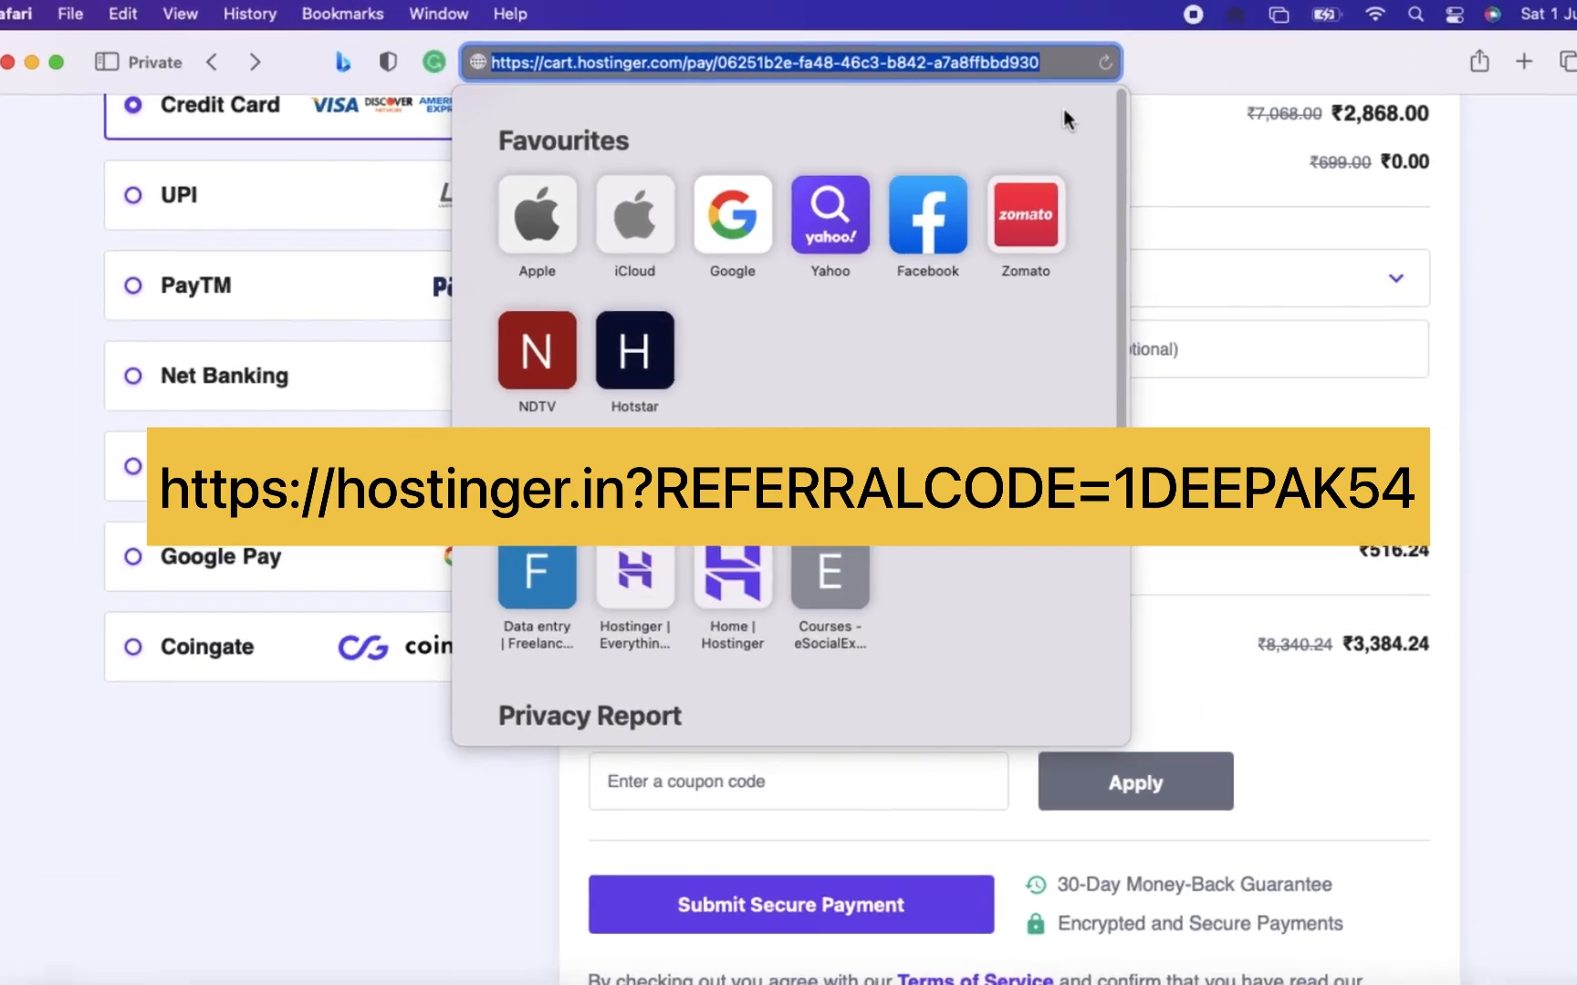
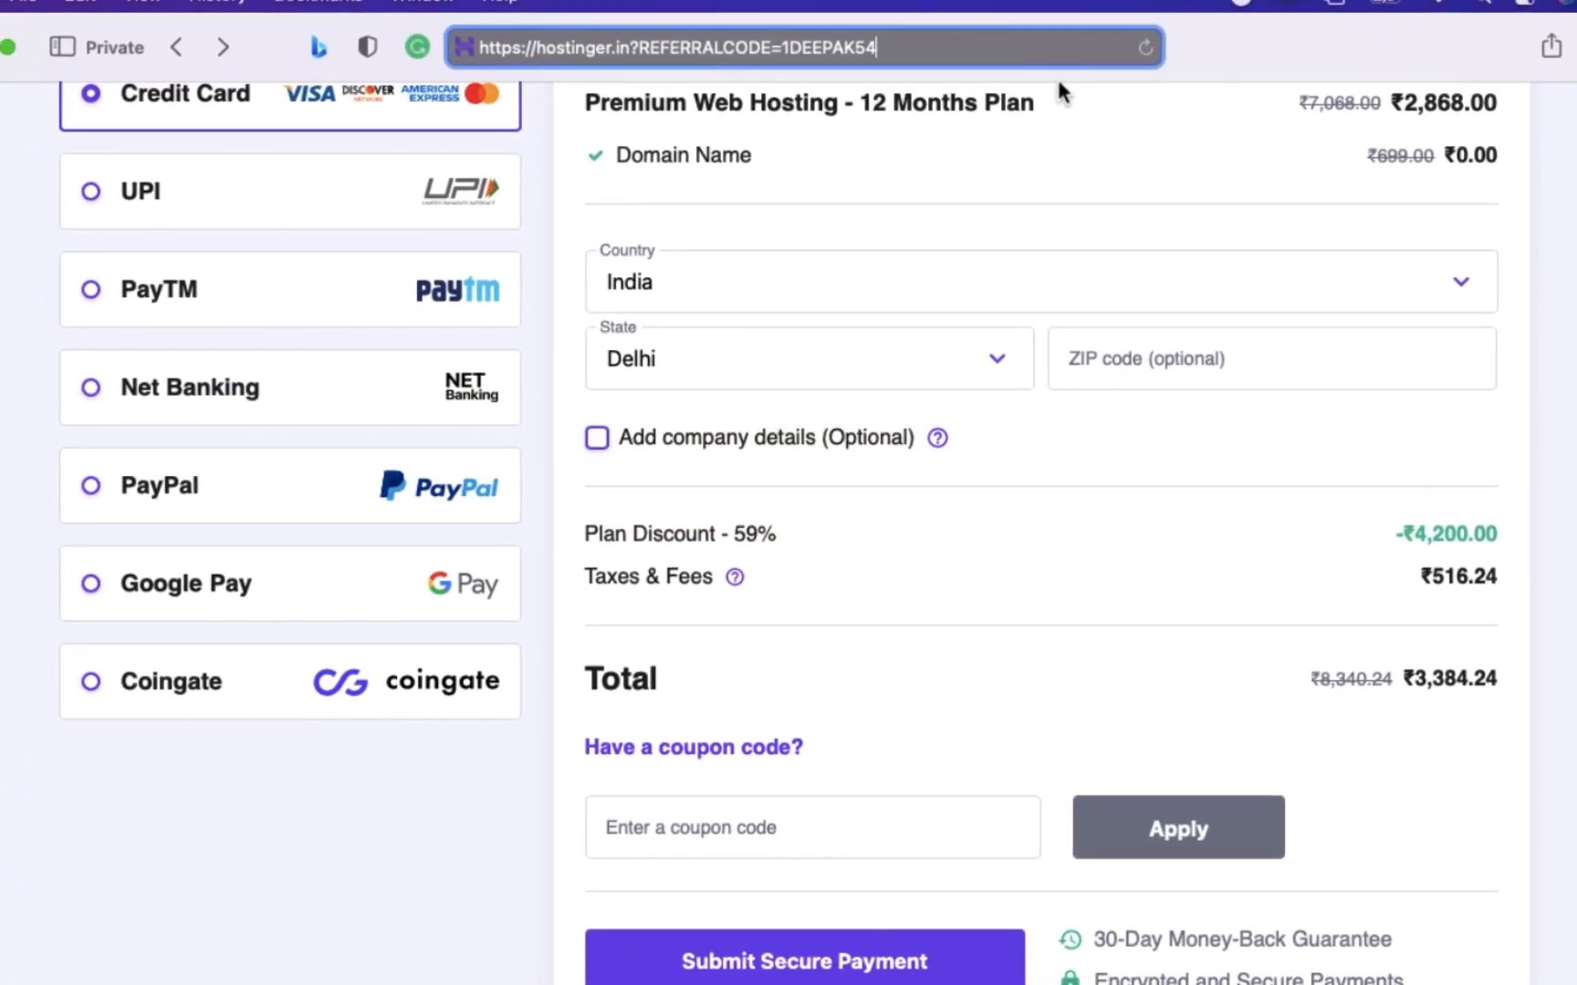
key(Return)
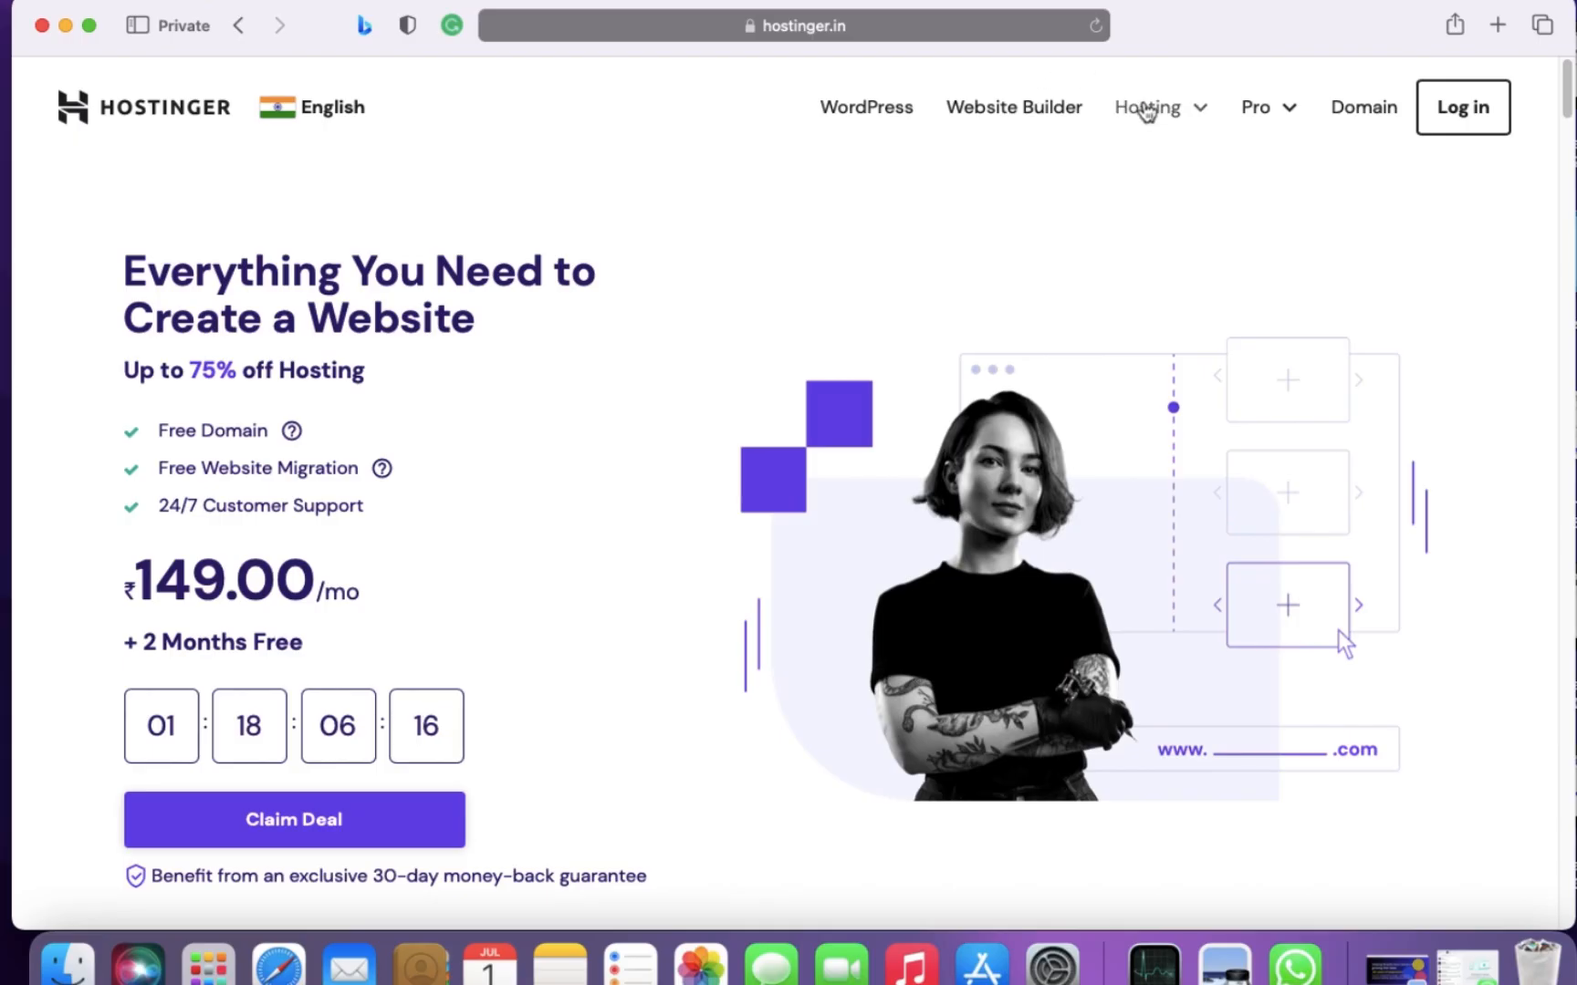
- Add the ₹149.00/mo plan from the Web Hosting offers to the cart and choose the 12-month period
click(1200, 115)
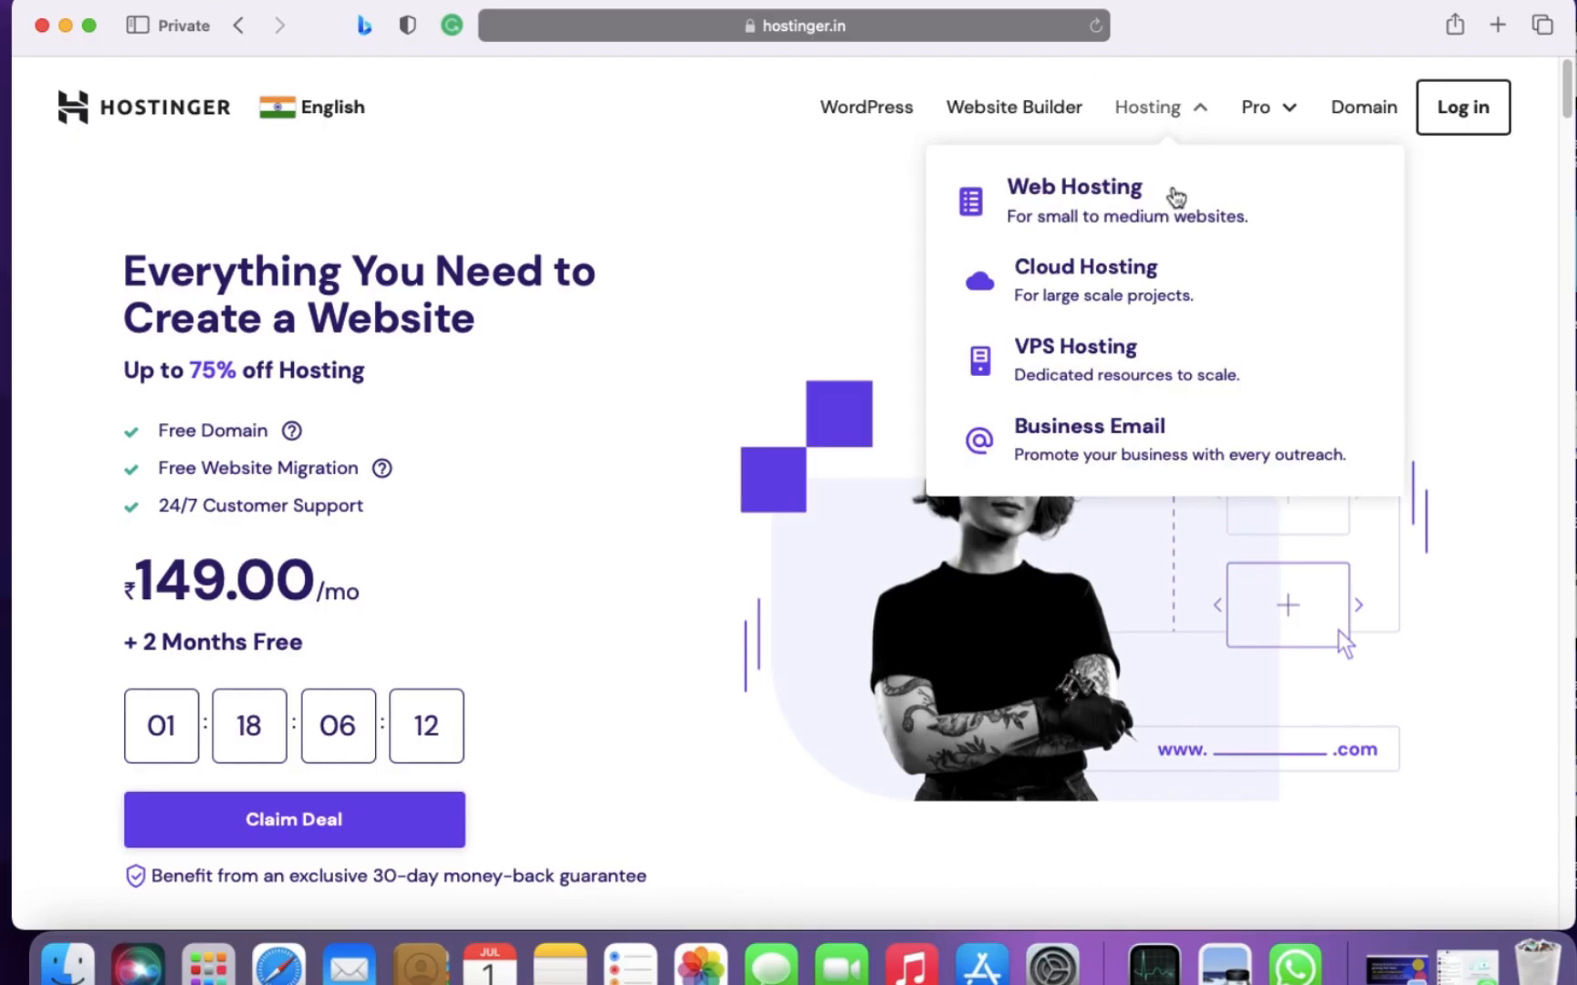
click(1175, 196)
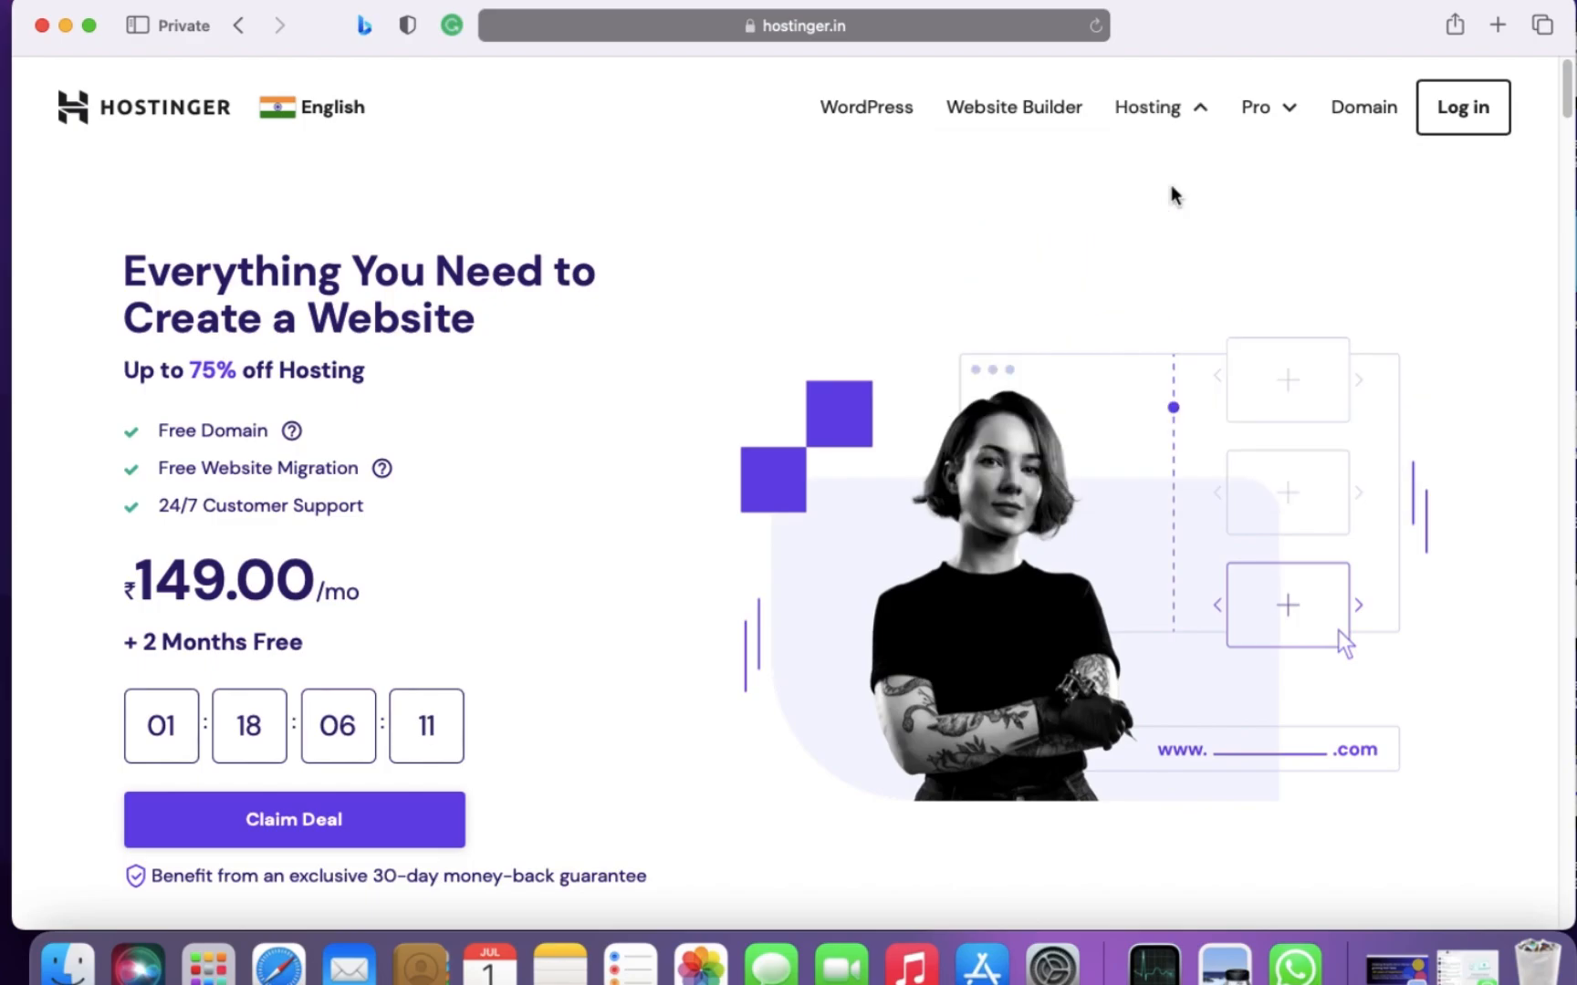
scroll(1174, 196, down, 10)
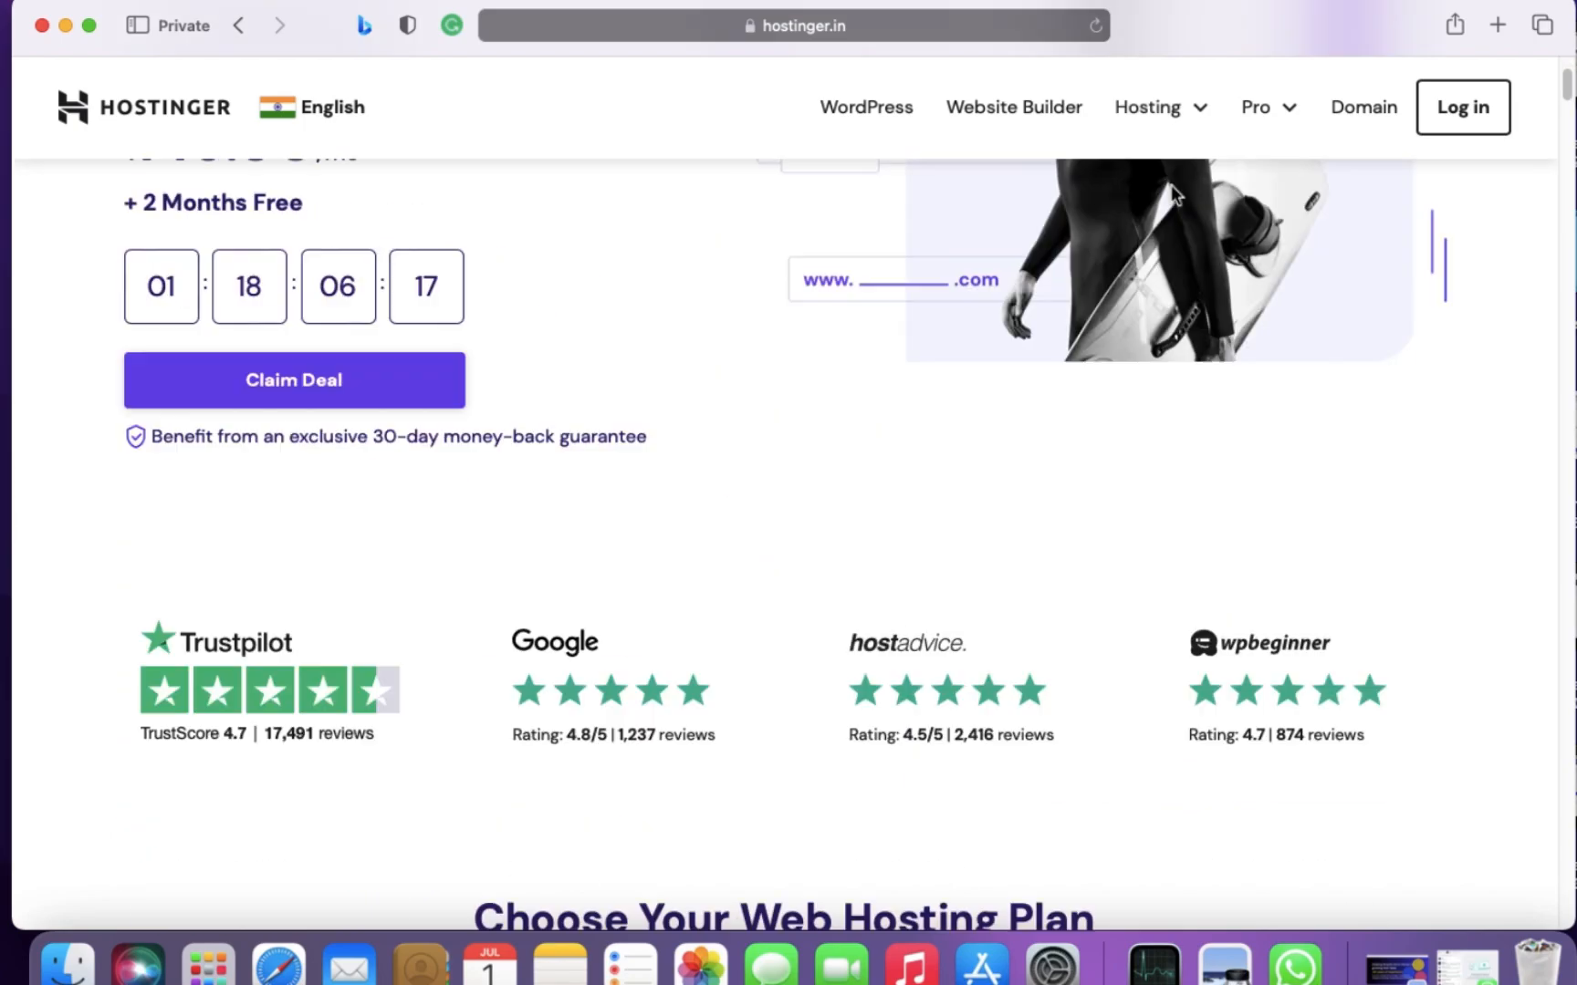
scroll(1169, 185, down, 5)
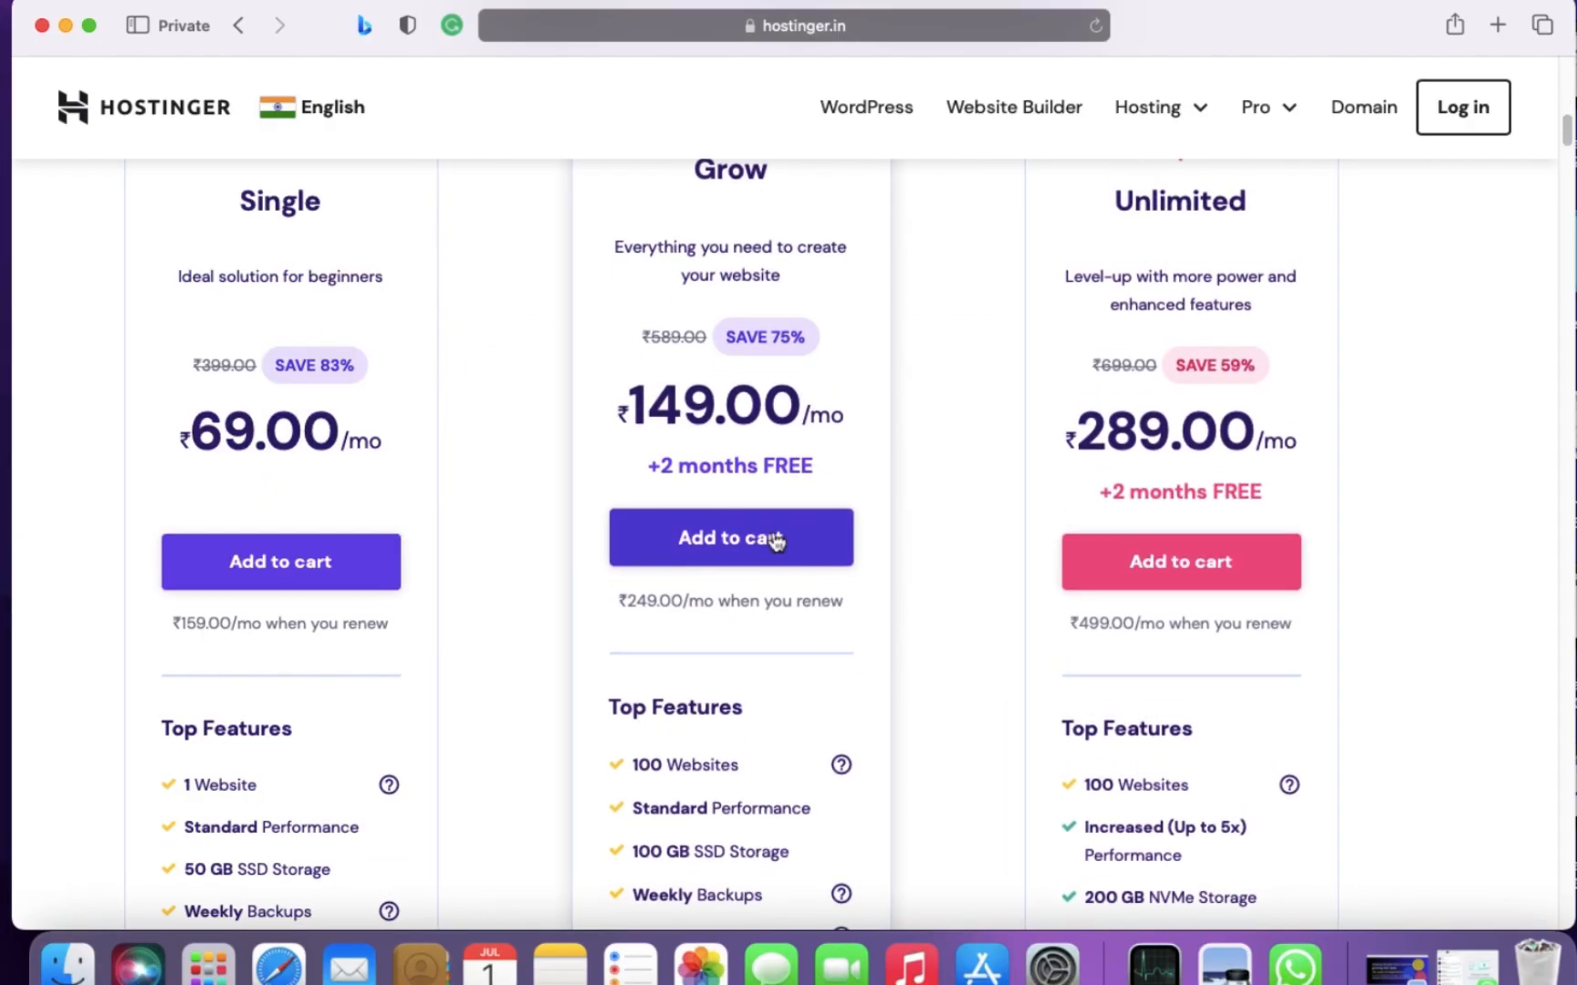
click(777, 551)
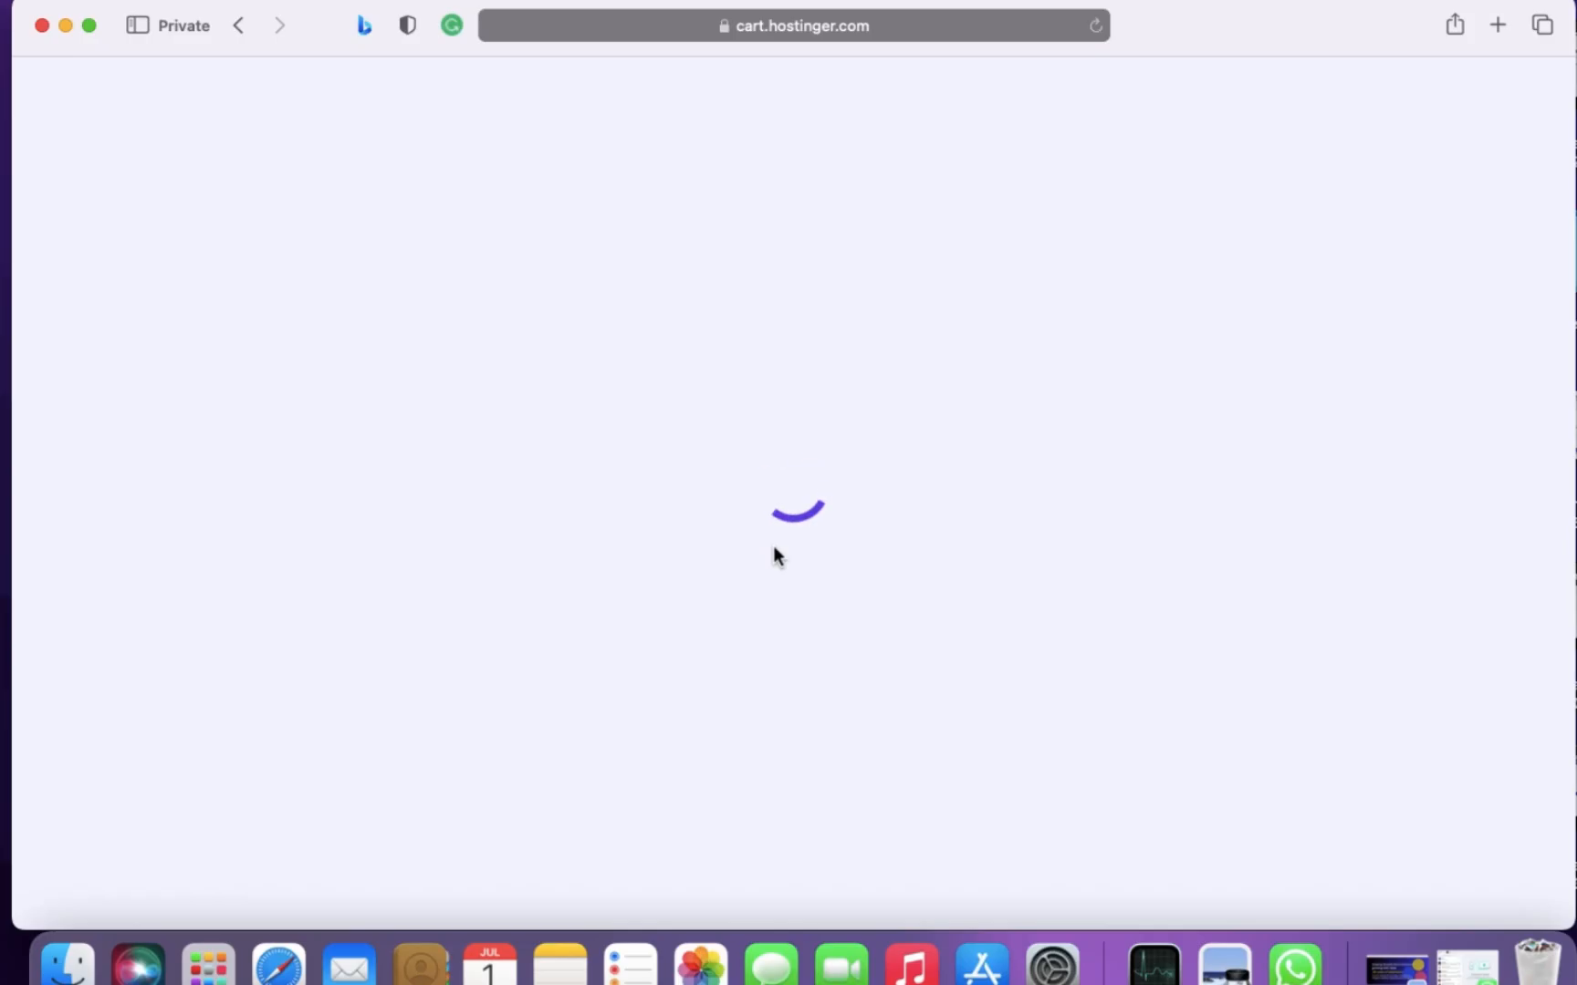
scroll(772, 545, down, 5)
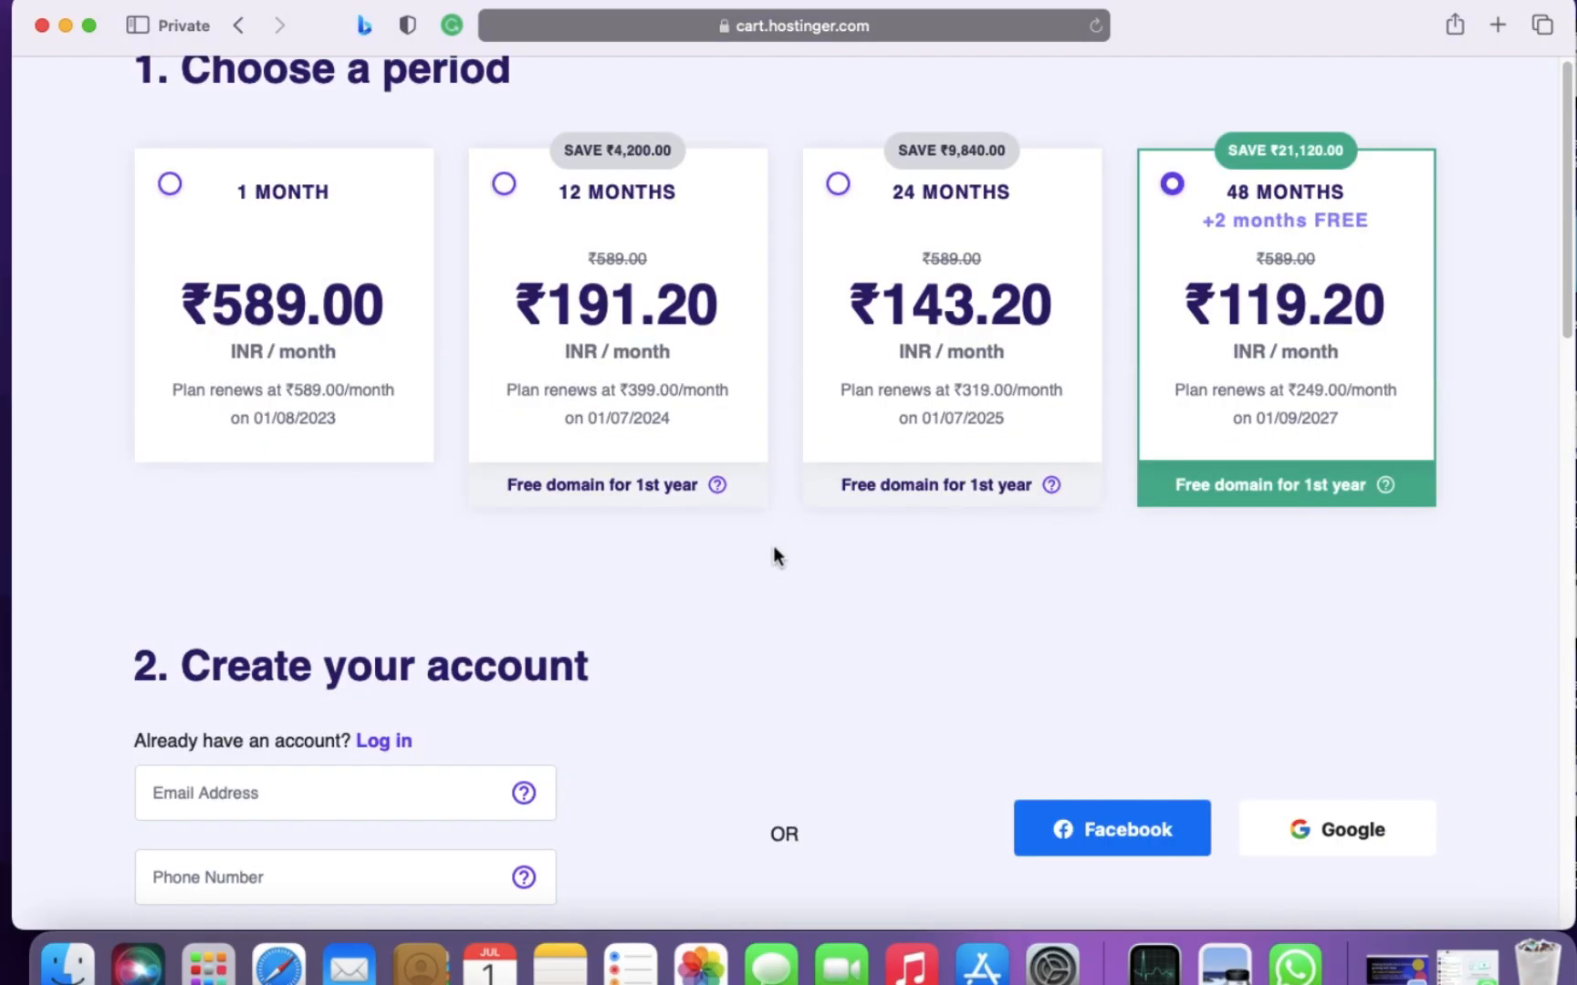
click(506, 185)
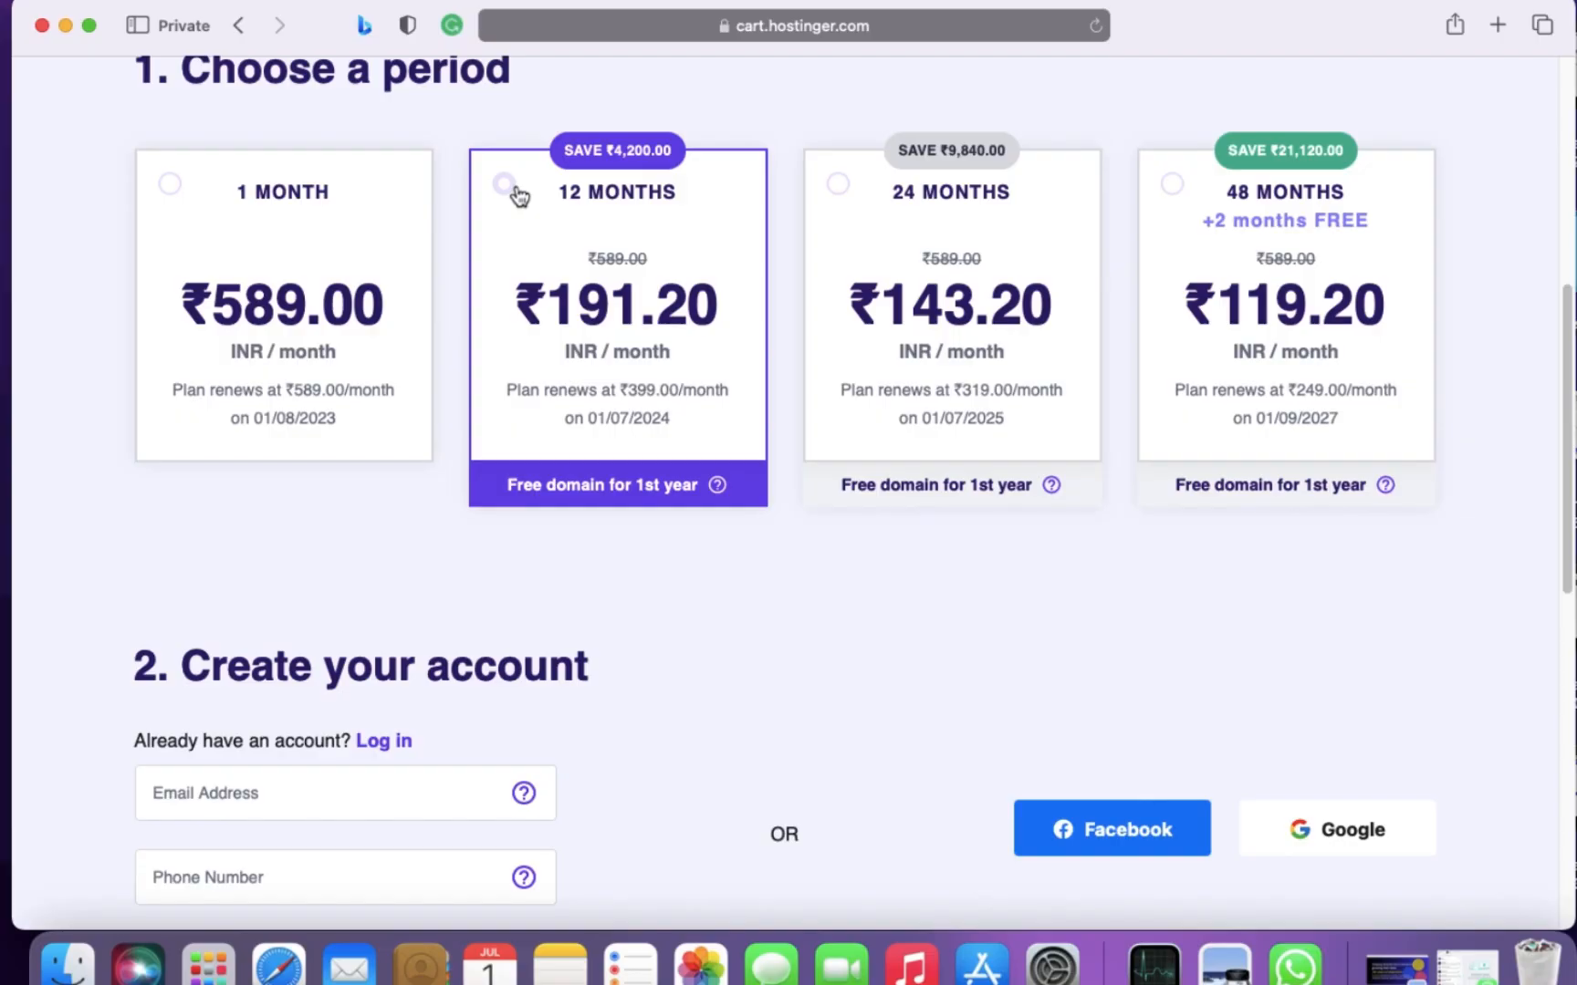
- Examine the order summary for the referral discount, taxes and total of the 12-month plan
scroll(964, 632, down, 5)
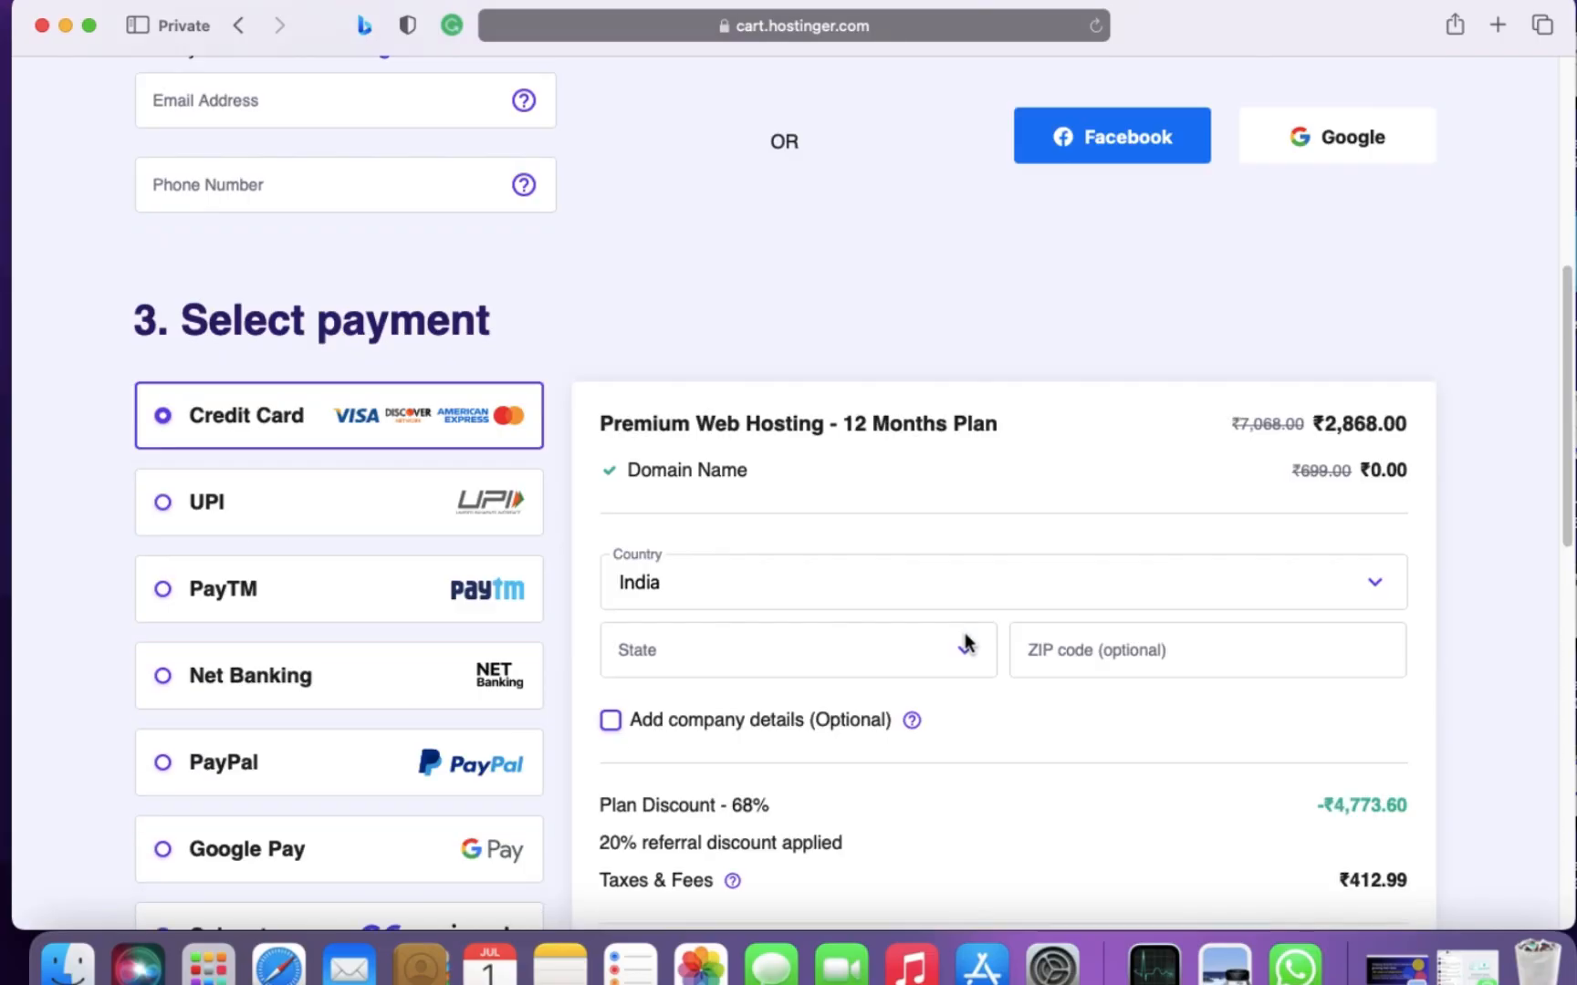
scroll(969, 645, down, 3)
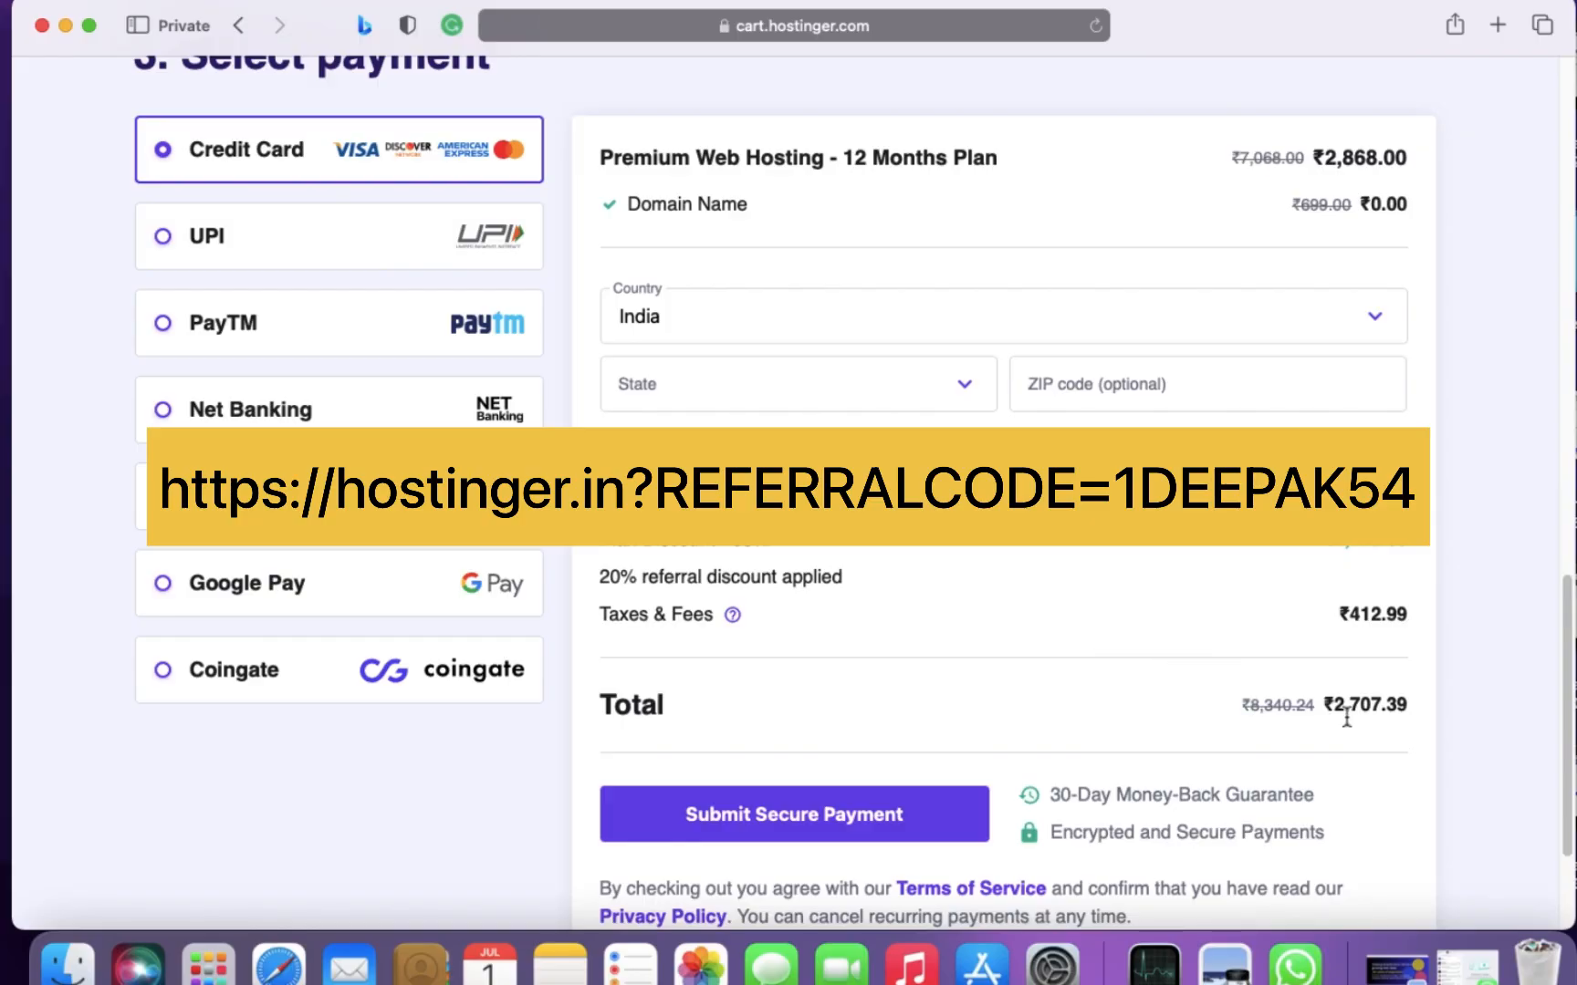
scroll(1409, 714, up, 5)
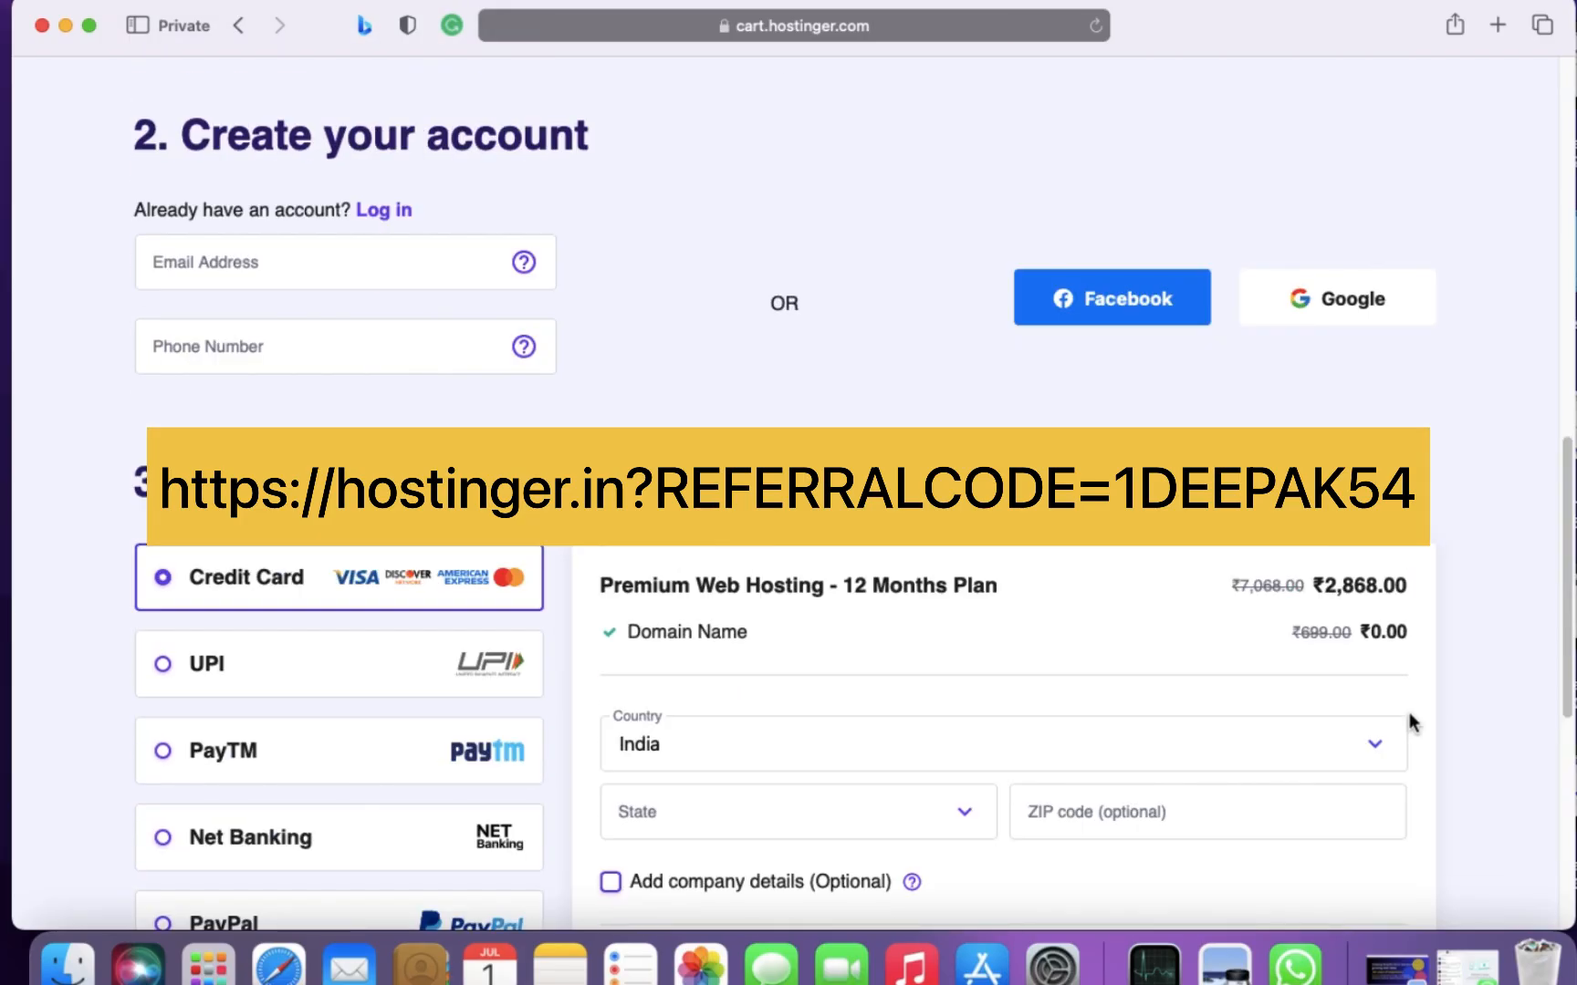
scroll(1409, 715, down, 1)
scroll(1408, 714, down, 7)
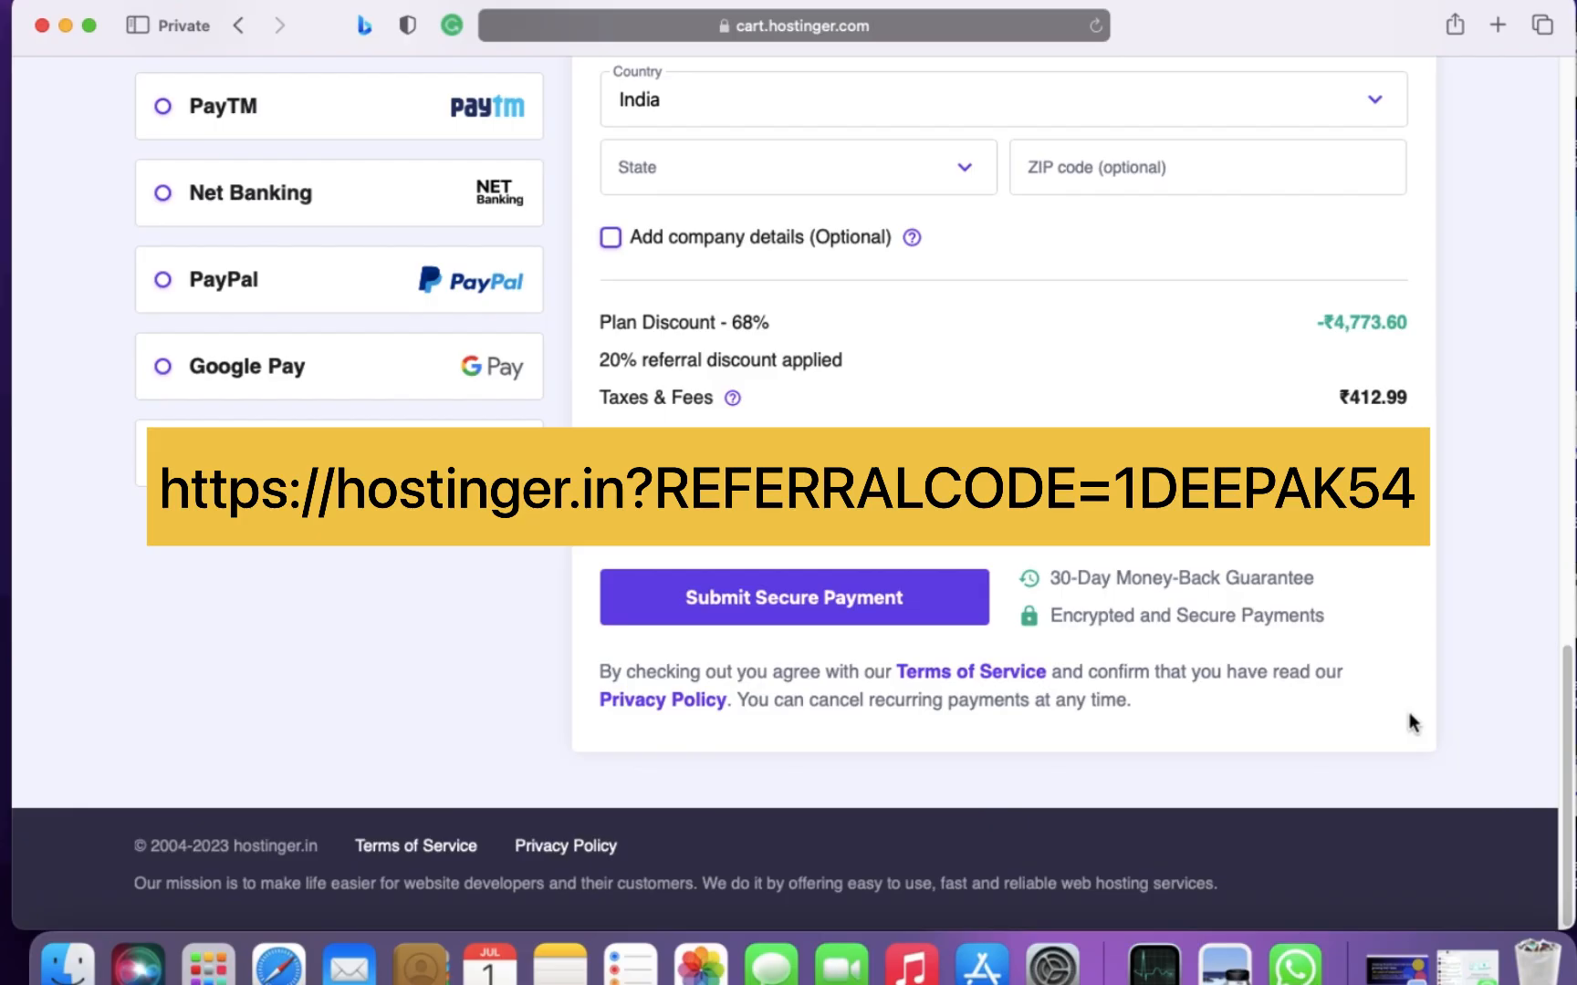
- Sign in to the checkout with a Google account in the account creation section
scroll(1408, 715, up, 15)
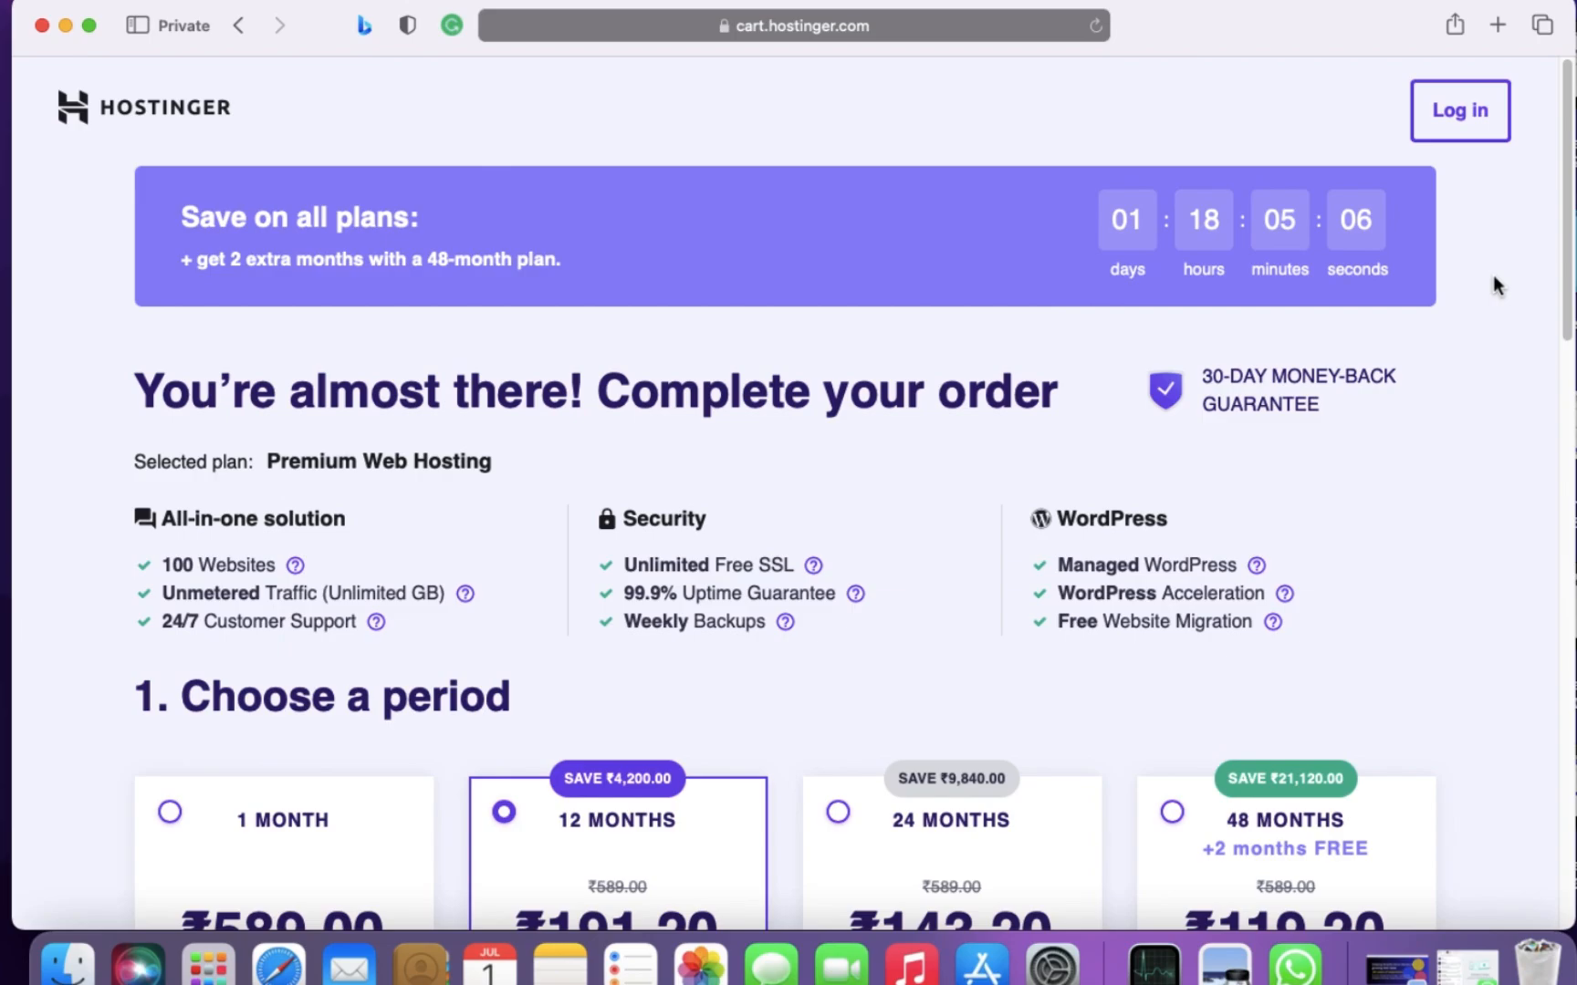
scroll(1492, 285, down, 10)
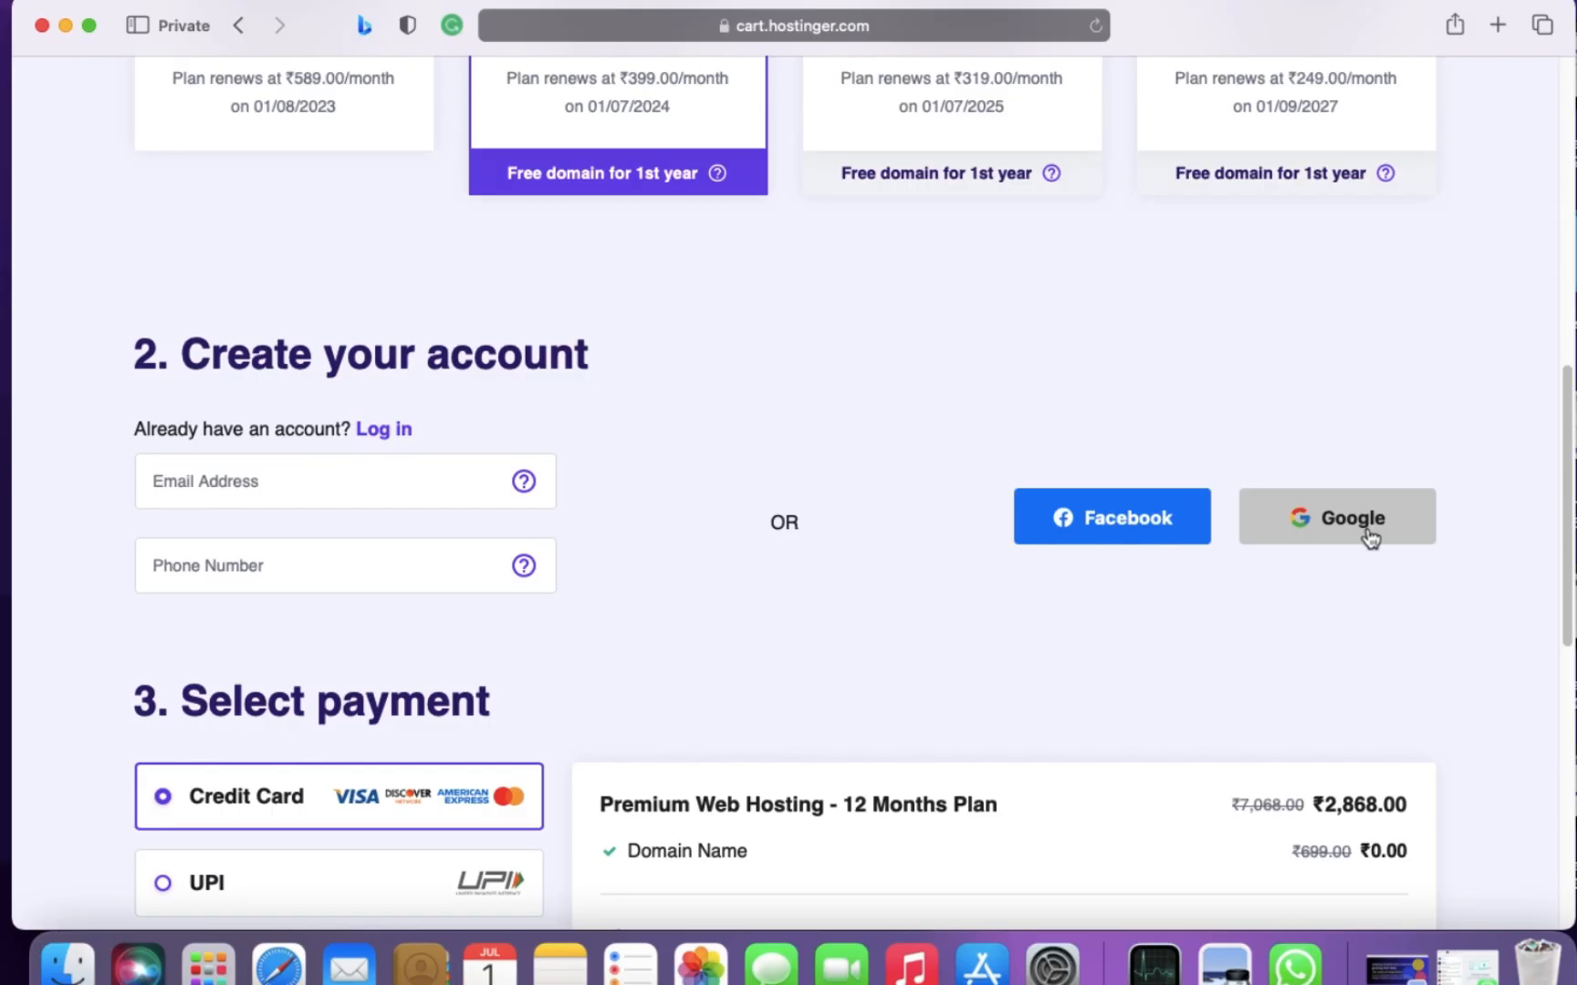
click(1367, 534)
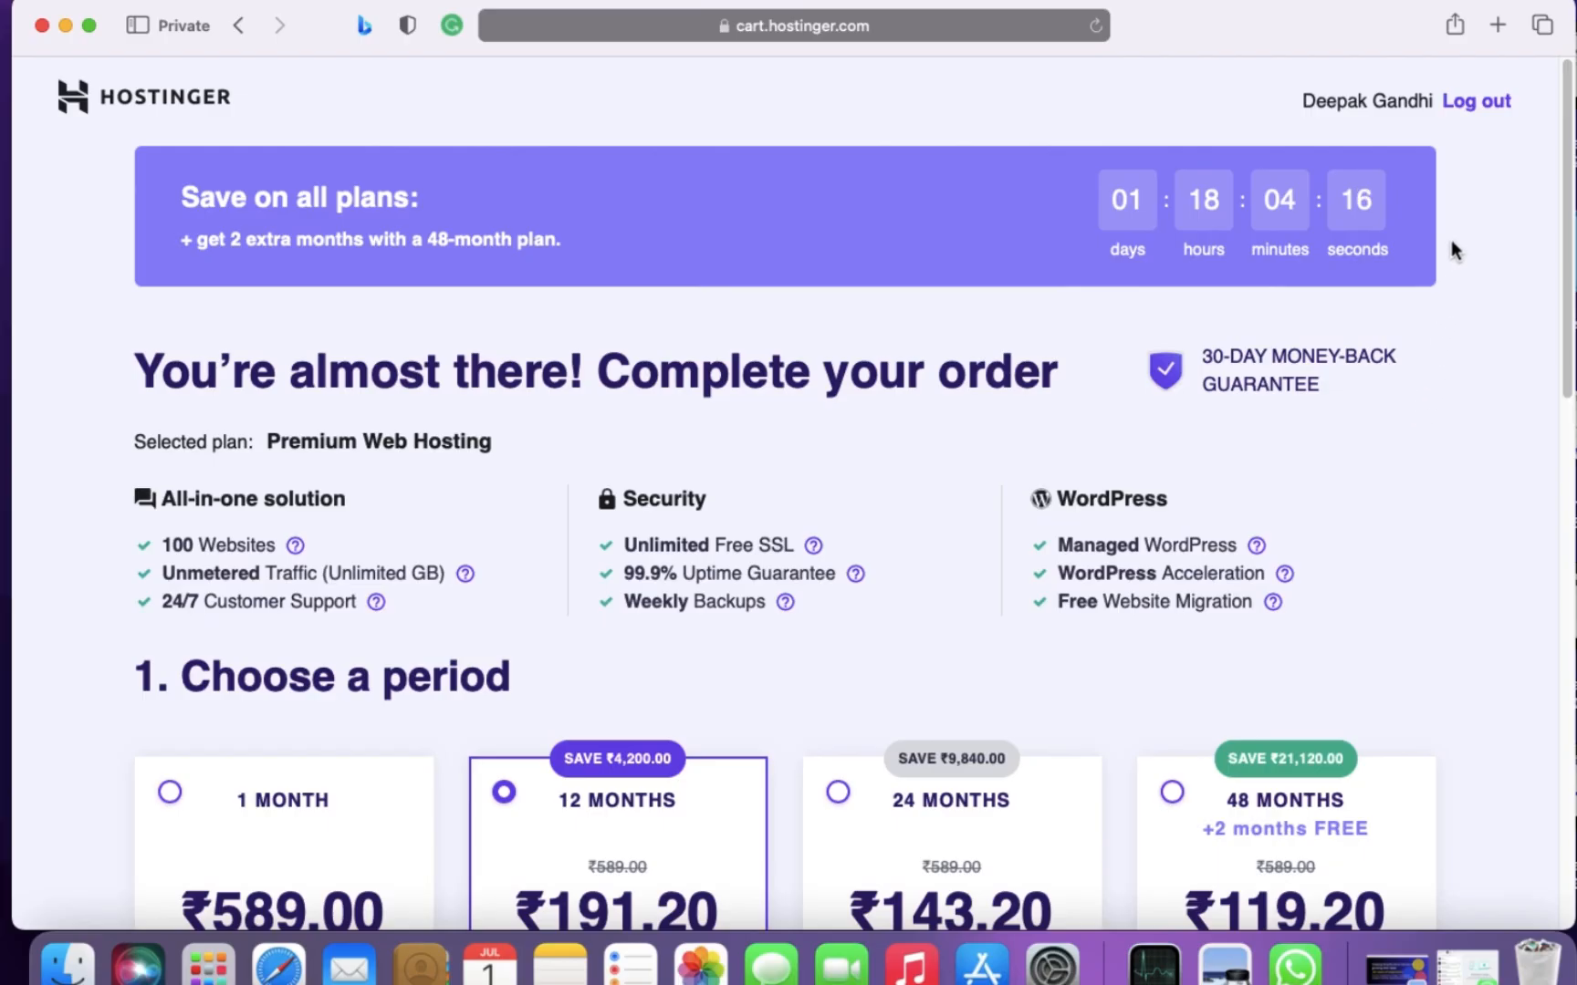
- Check the signed-in order's payment methods, free domain line, billing location and cost breakdown
scroll(1460, 360, down, 10)
scroll(1460, 365, down, 8)
scroll(1460, 365, up, 3)
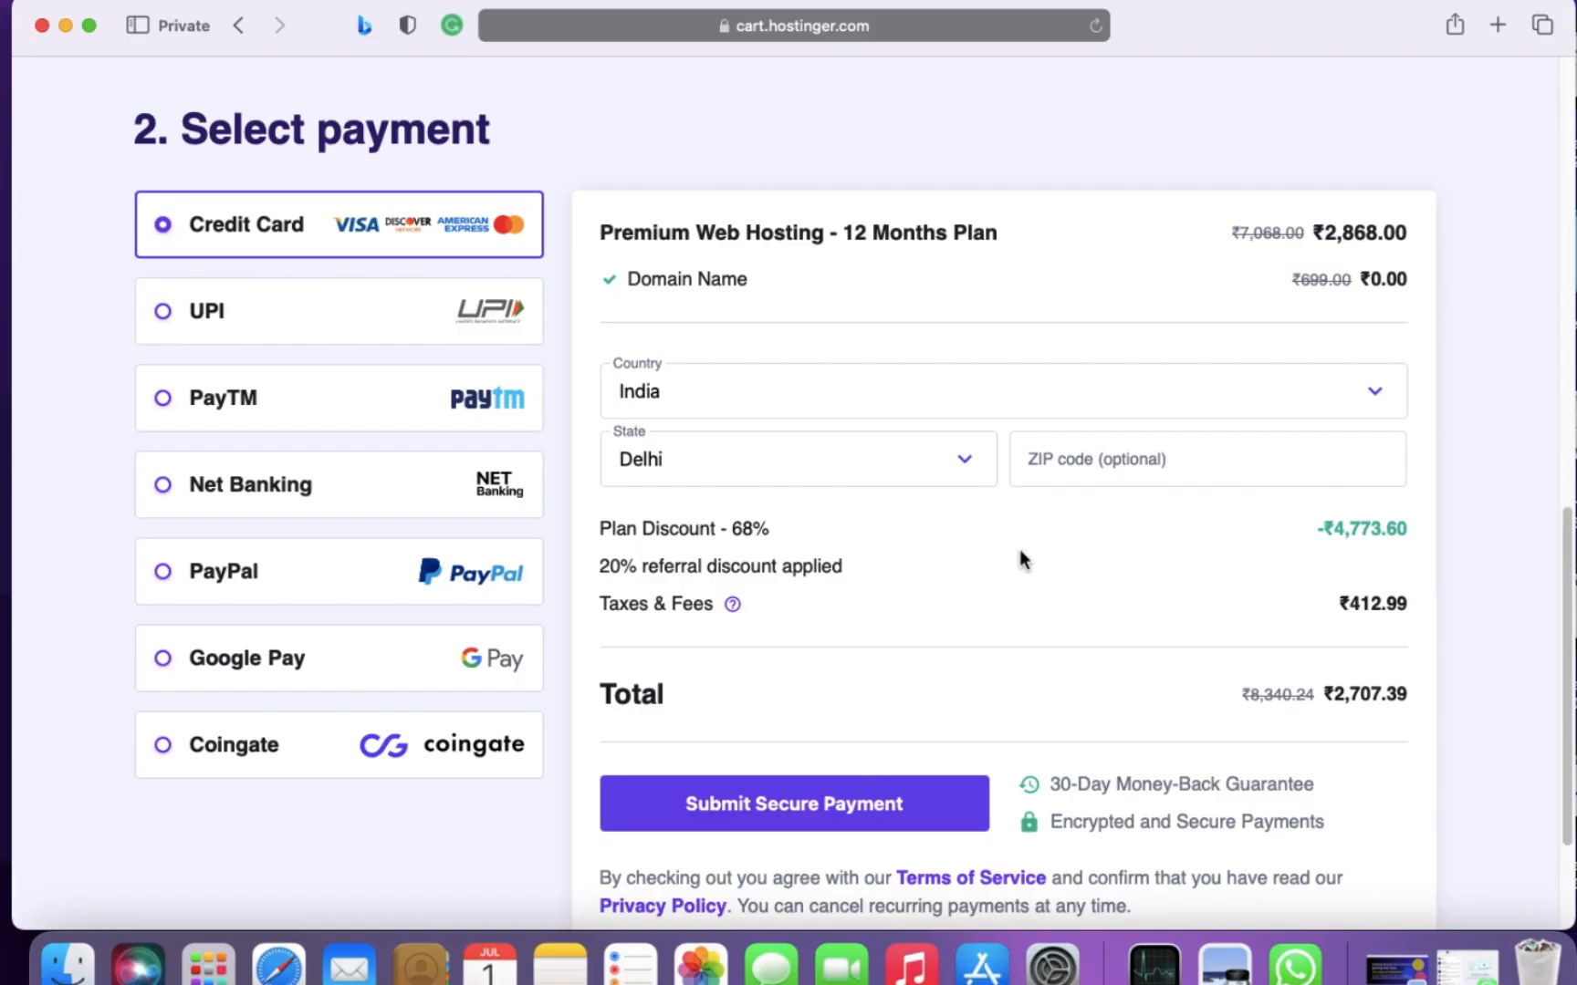
scroll(1019, 551, up, 3)
scroll(1019, 551, down, 2)
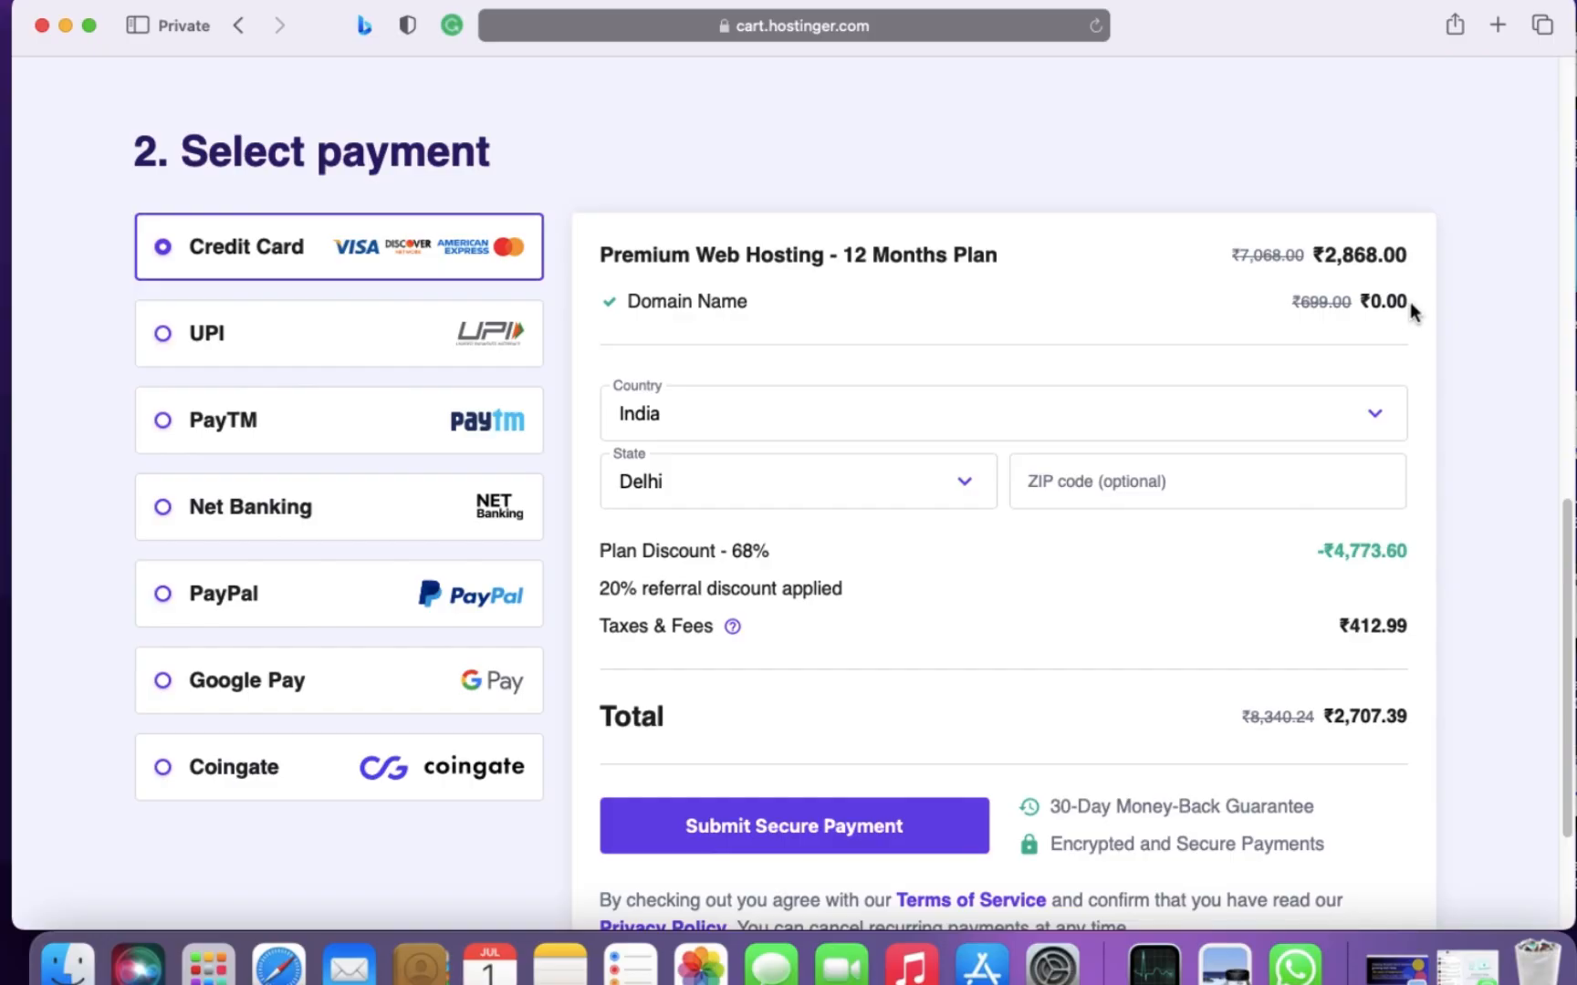
scroll(1277, 547, down, 3)
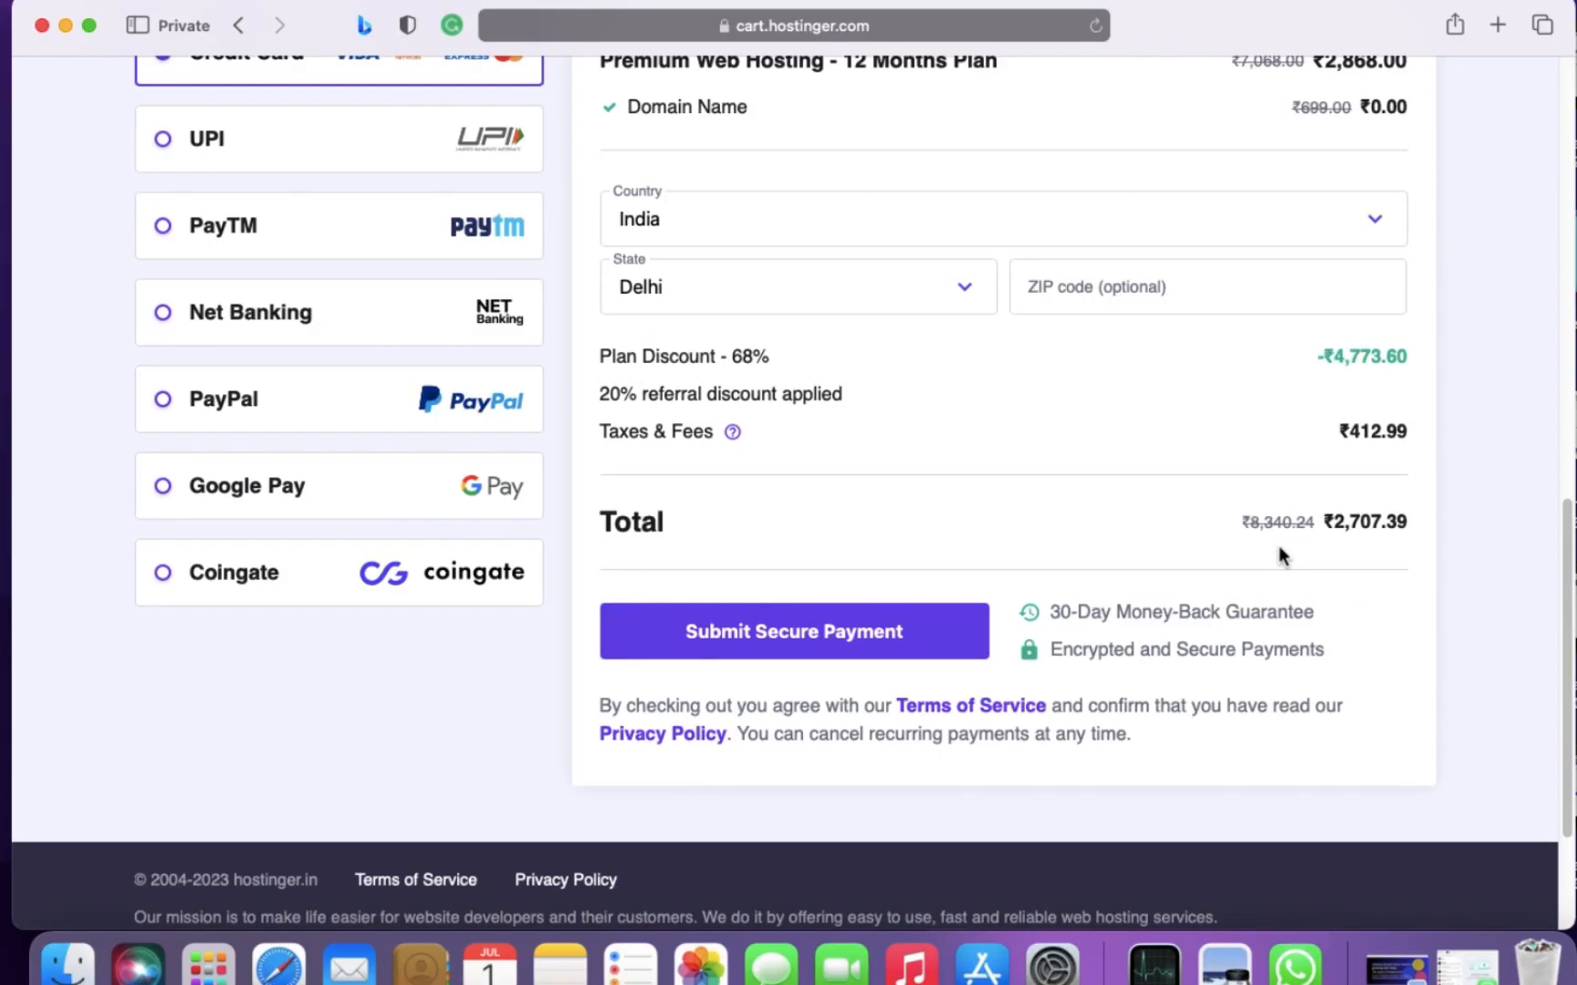
scroll(1013, 547, up, 3)
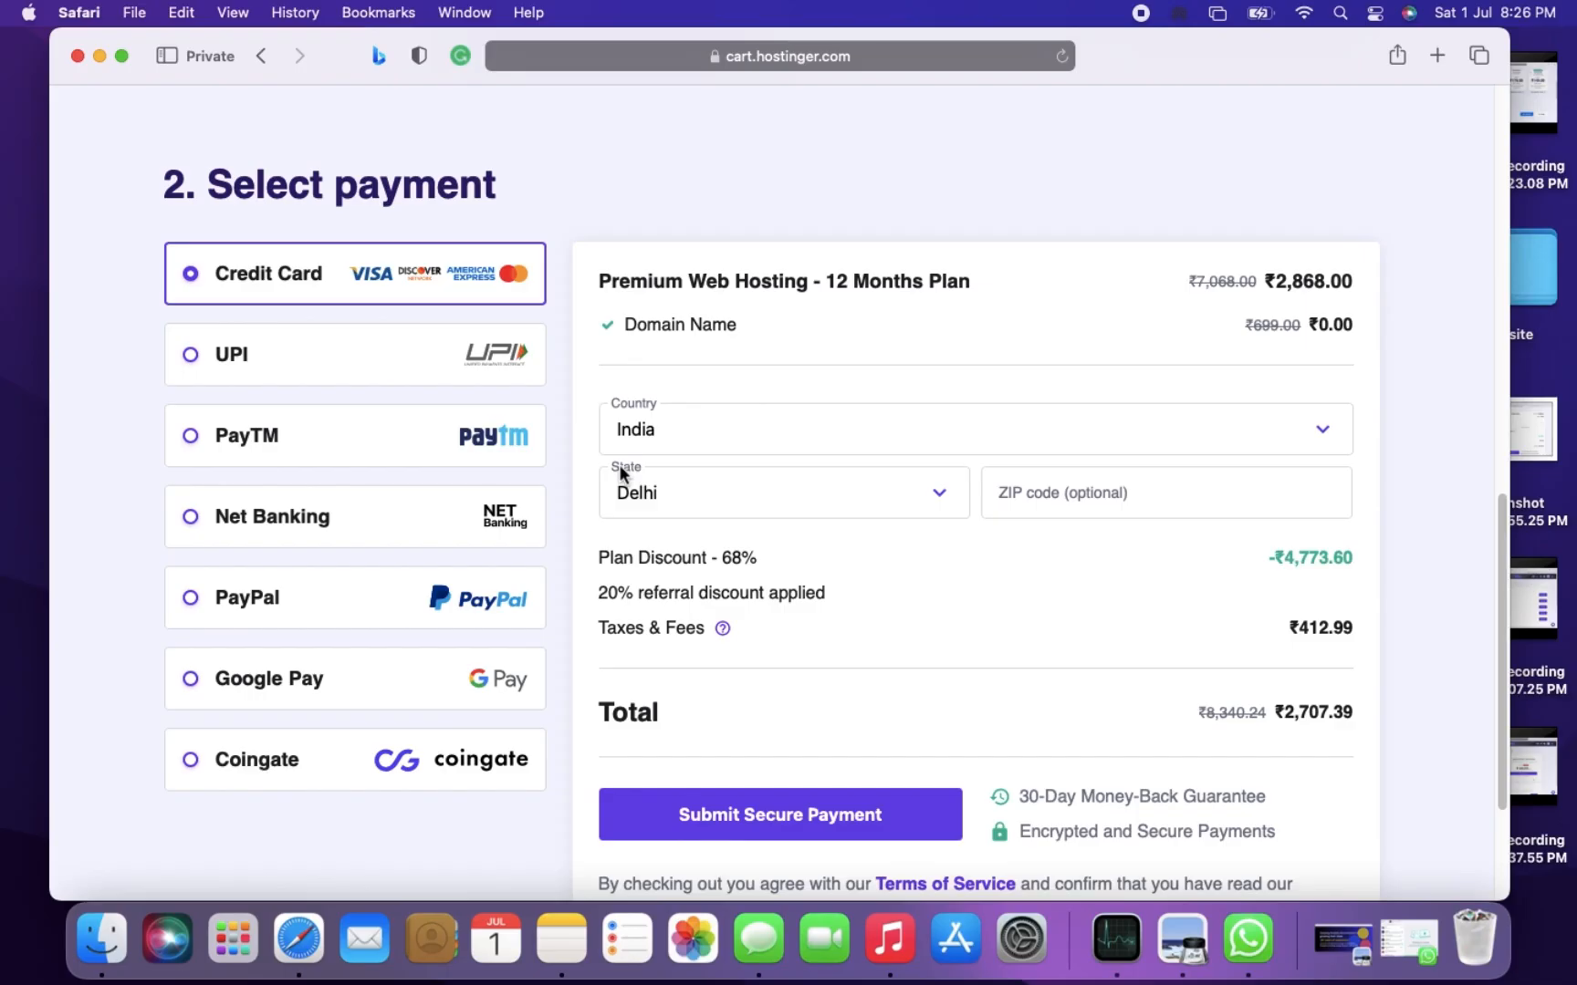
- Submit the Premium Web Hosting order for secure payment with Credit Card as the method
scroll(801, 597, down, 3)
click(801, 813)
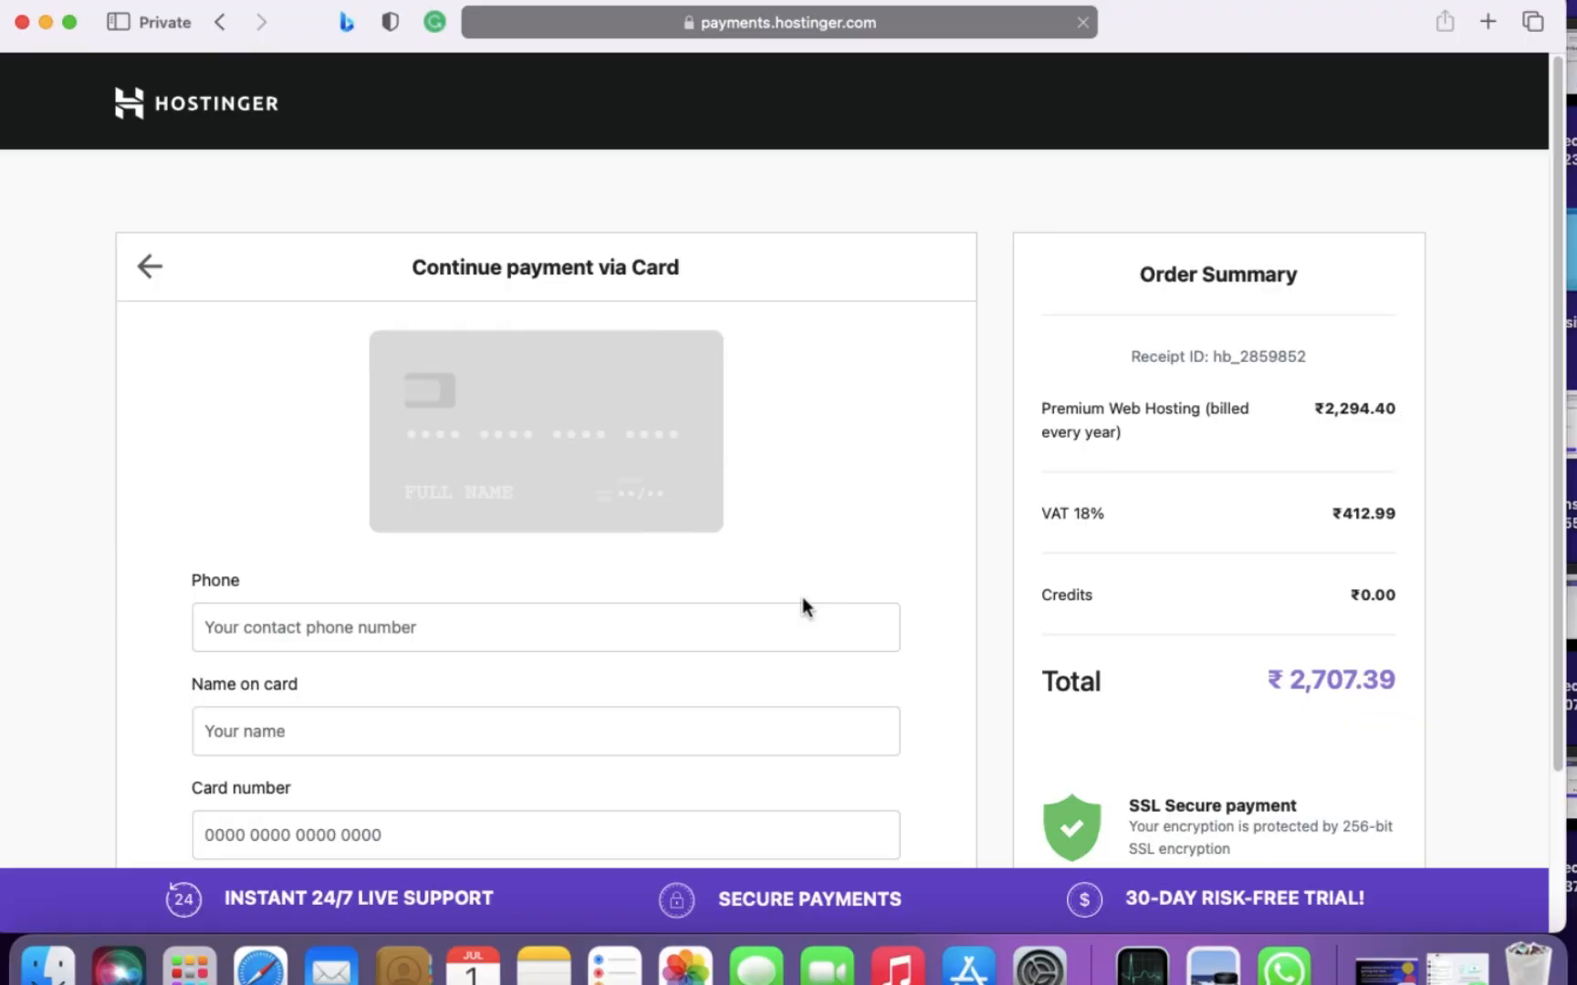
- Enter the contact phone number and the cardholder's name in the card payment form
scroll(808, 613, down, 4)
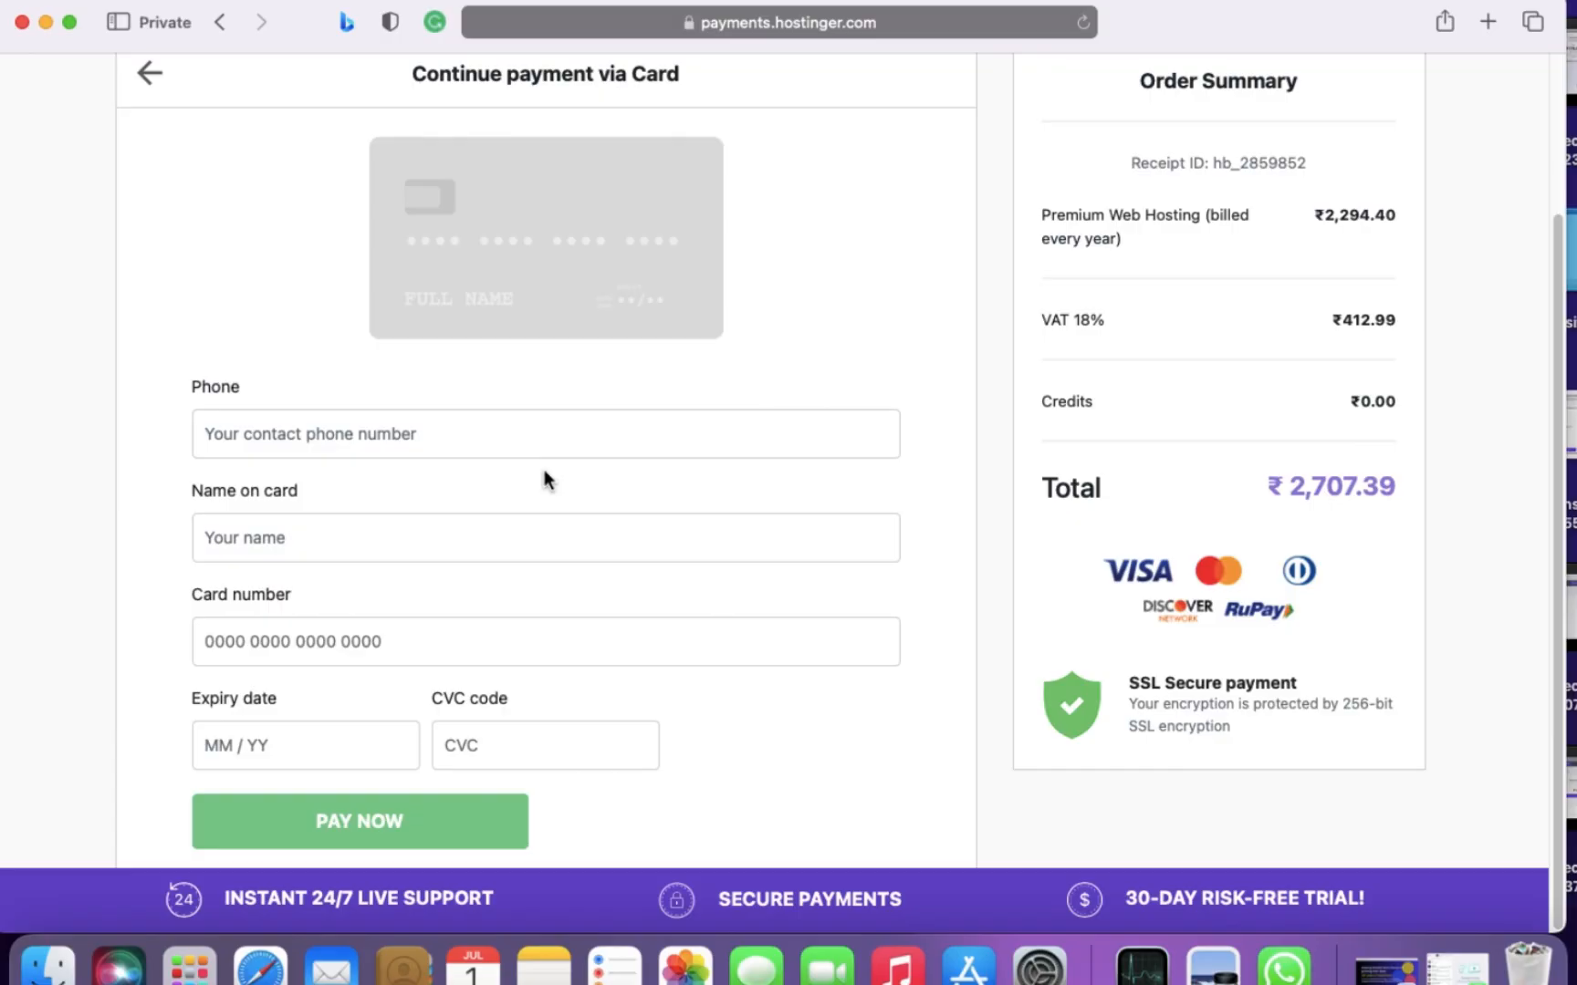
click(550, 422)
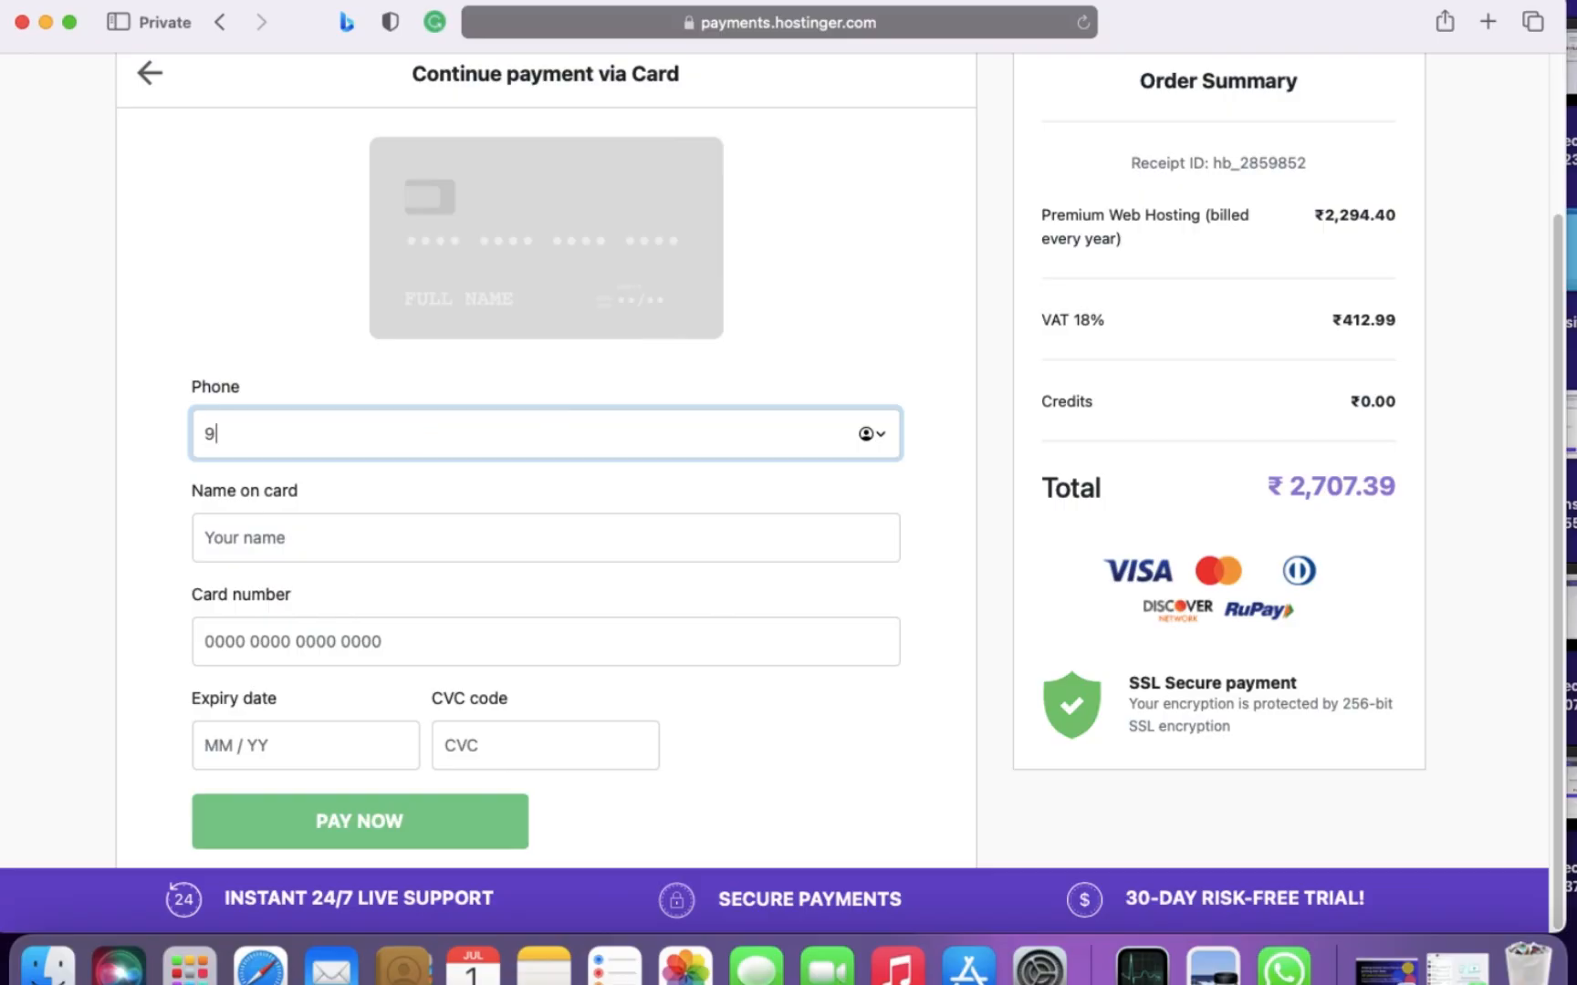
click(466, 537)
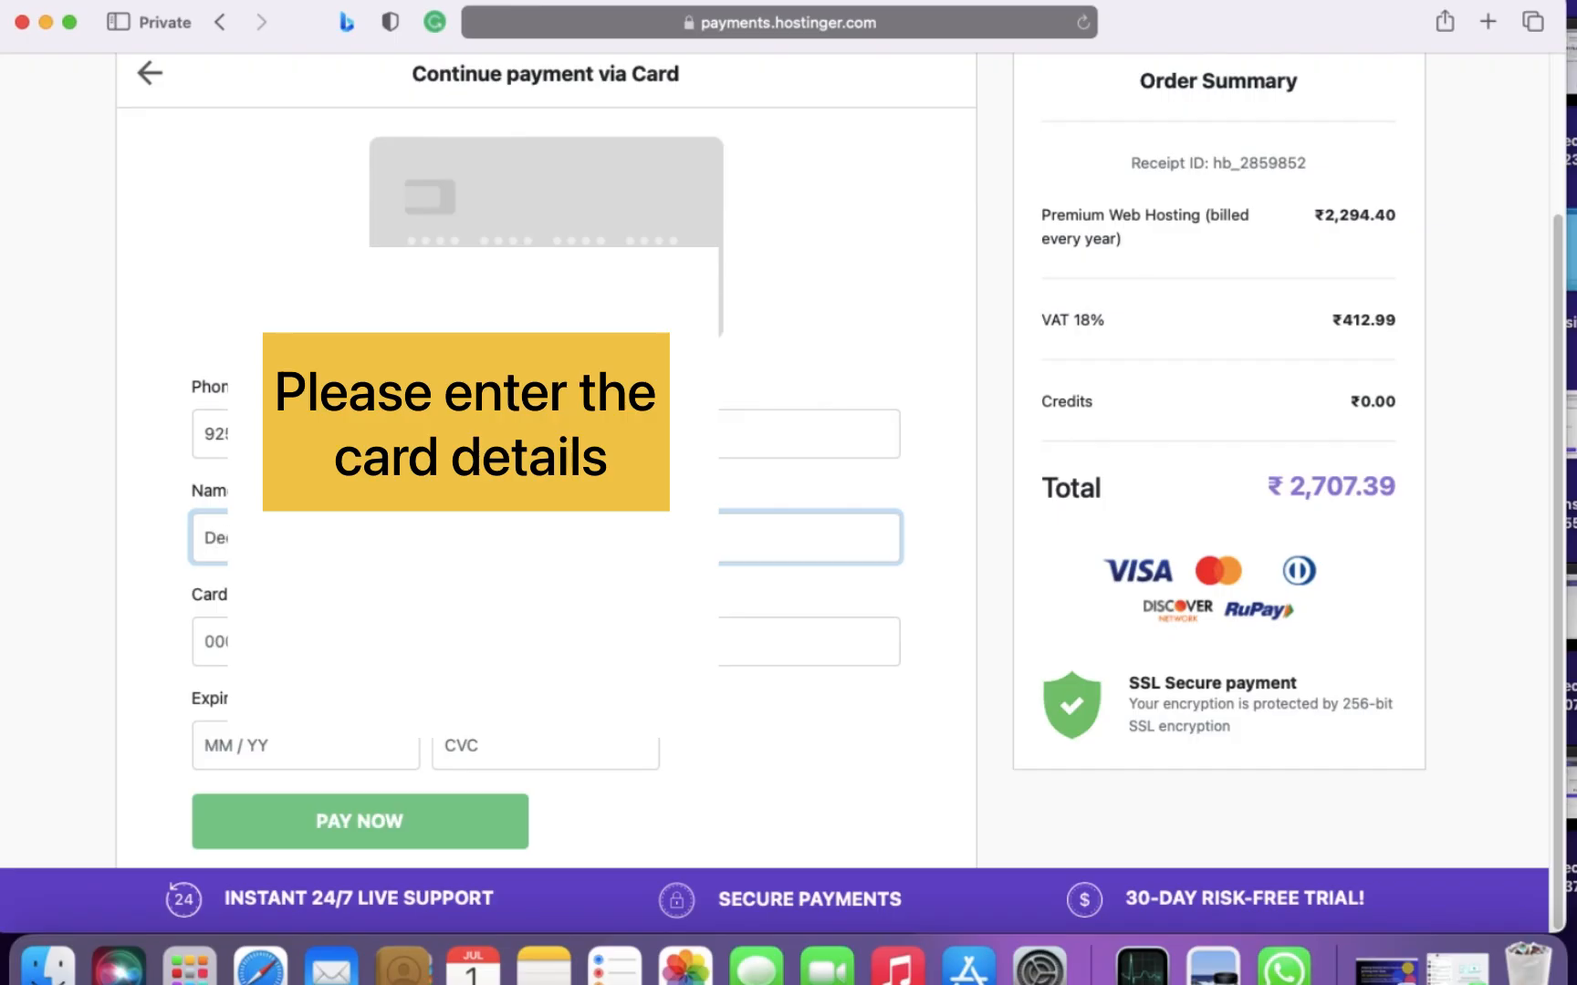
- Submit the card payment and consent to keeping the card saved for recurring payments
click(447, 829)
scroll(832, 693, down, 2)
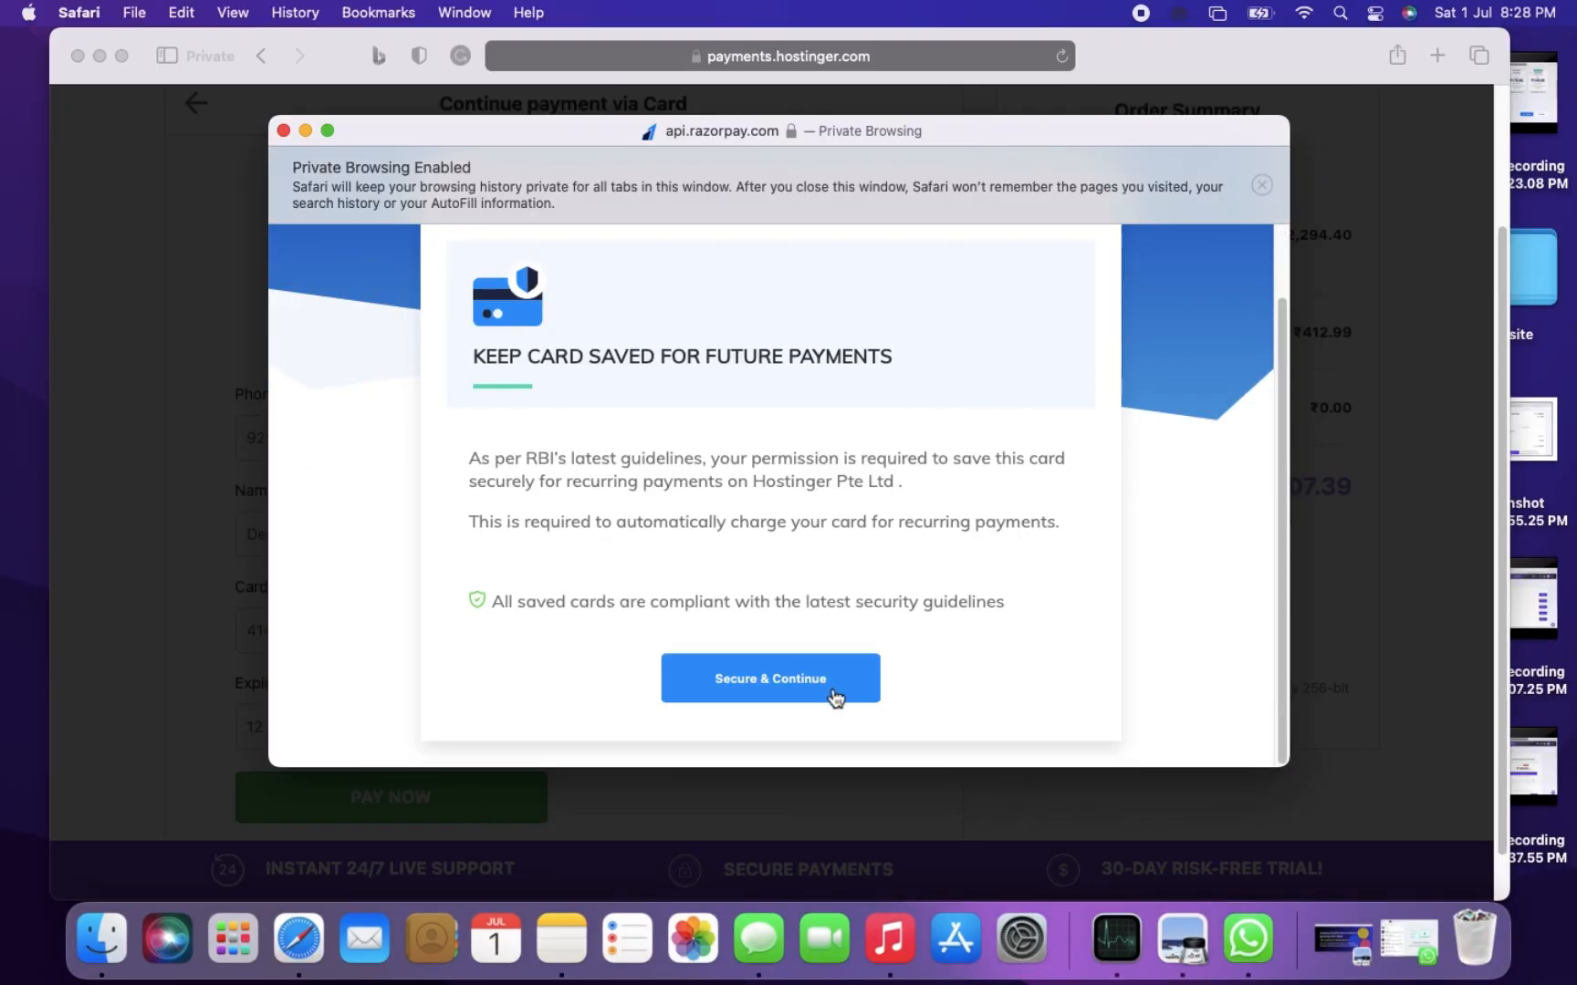
scroll(969, 606, up, 2)
scroll(970, 606, down, 2)
click(787, 681)
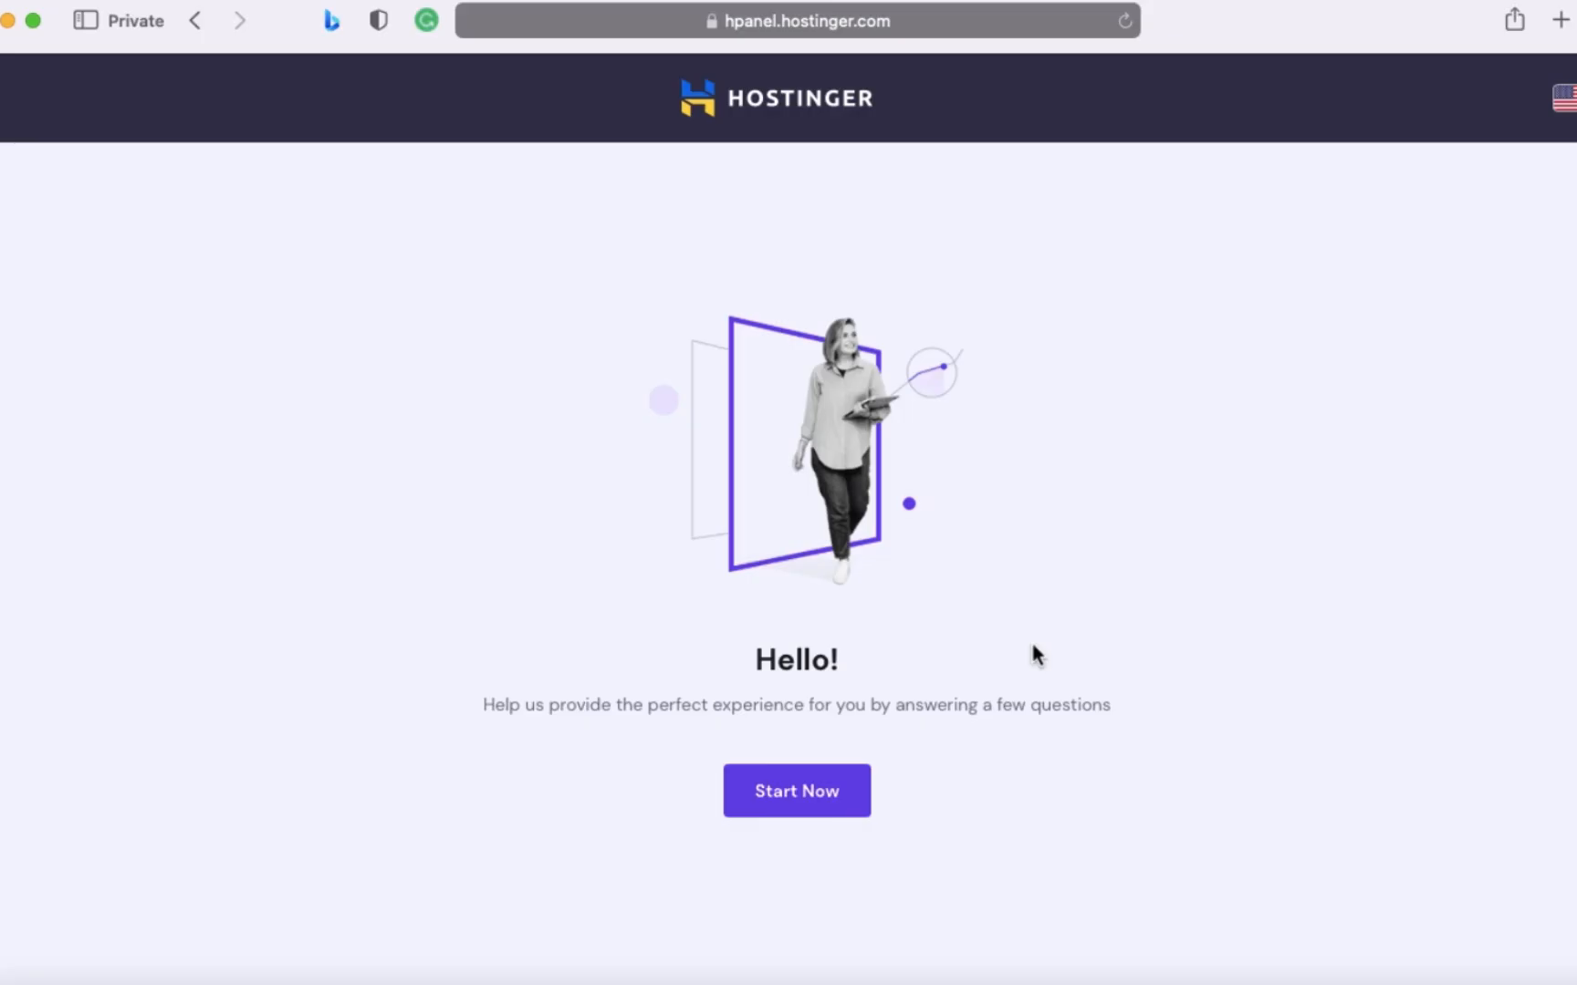
- Start the hosting setup, skipping the personalized experience and choosing to create an empty website
click(832, 806)
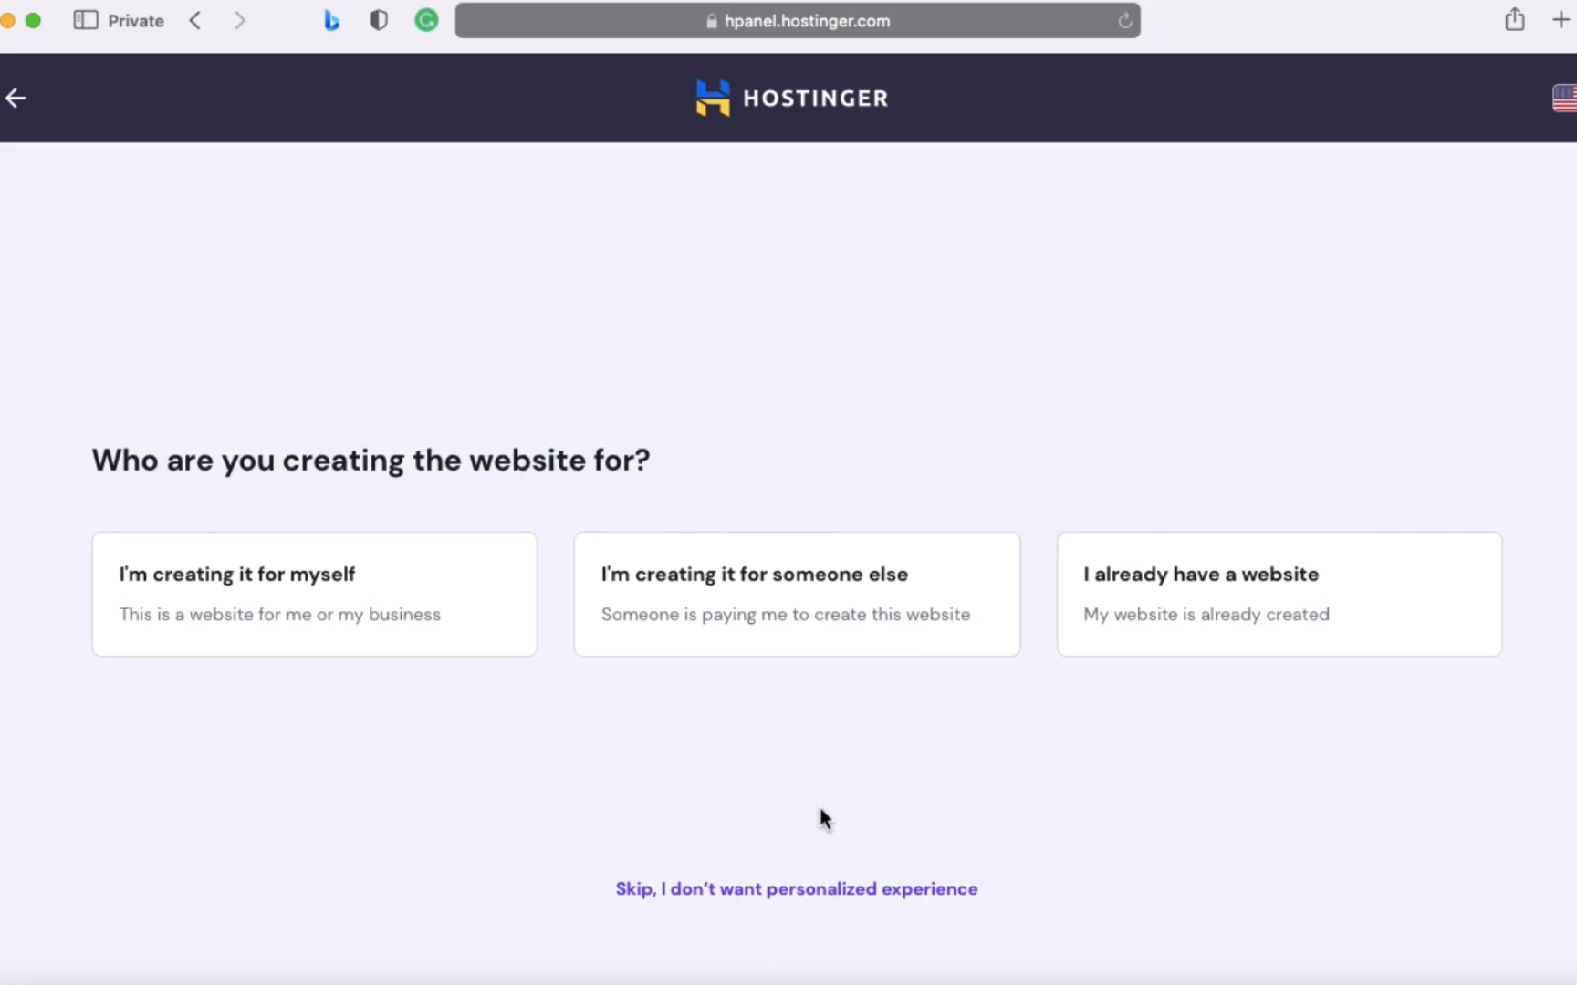
click(823, 898)
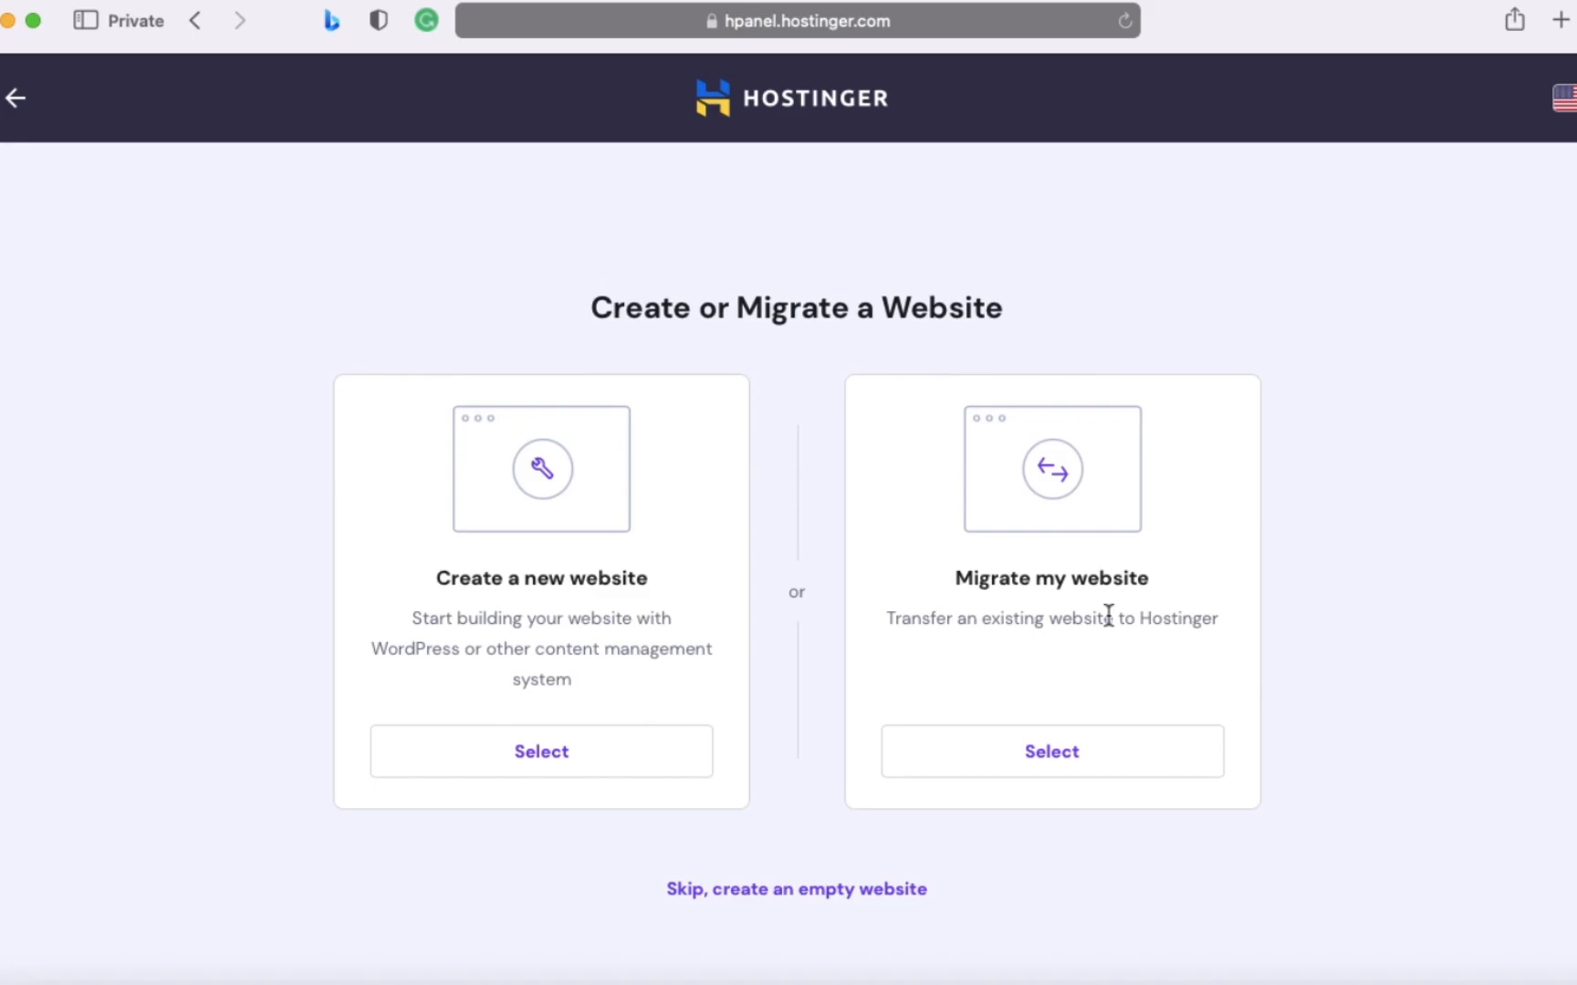
click(896, 898)
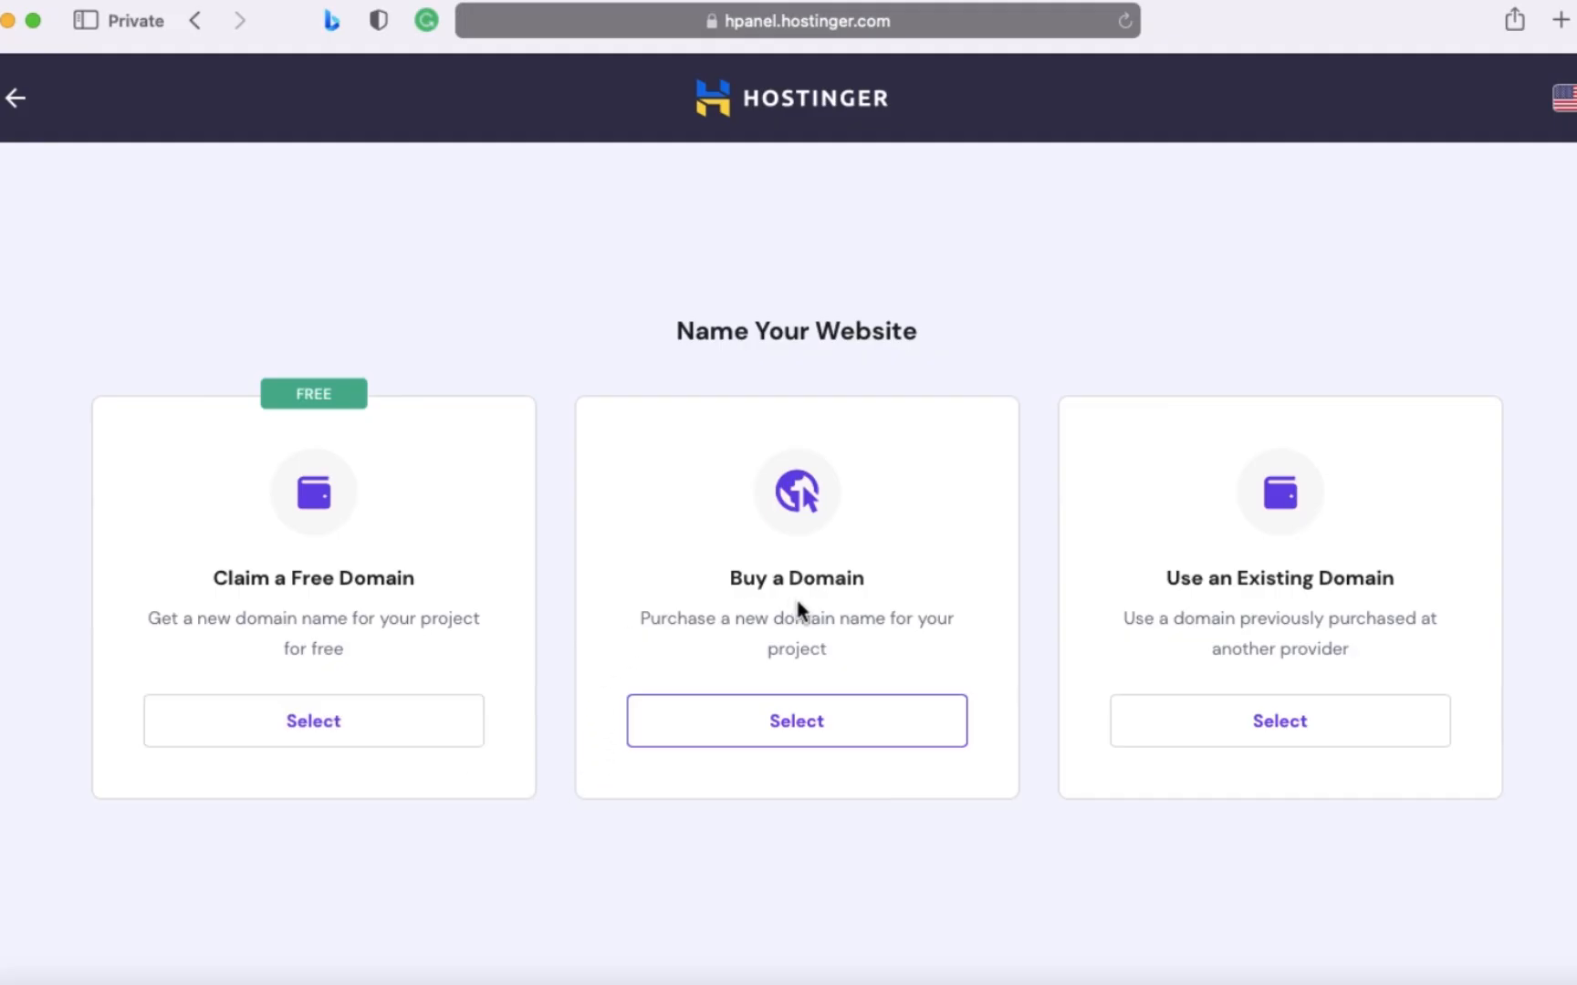
- Choose to claim a free domain and enter the owner's full name as the desired domain name
click(875, 737)
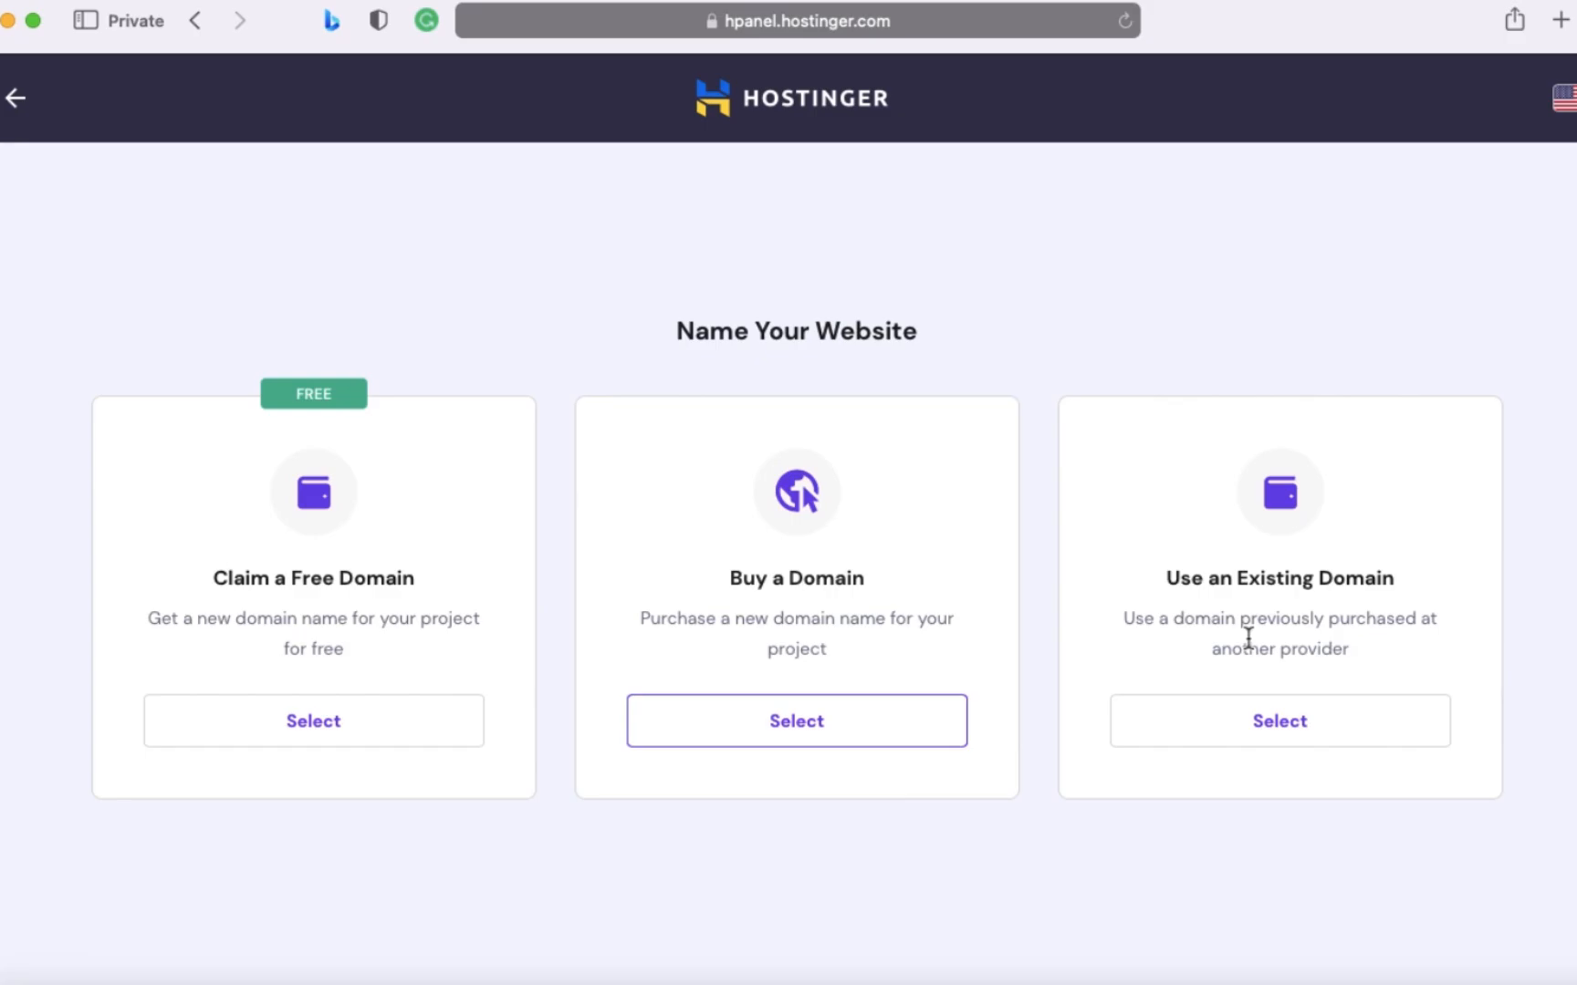
click(409, 743)
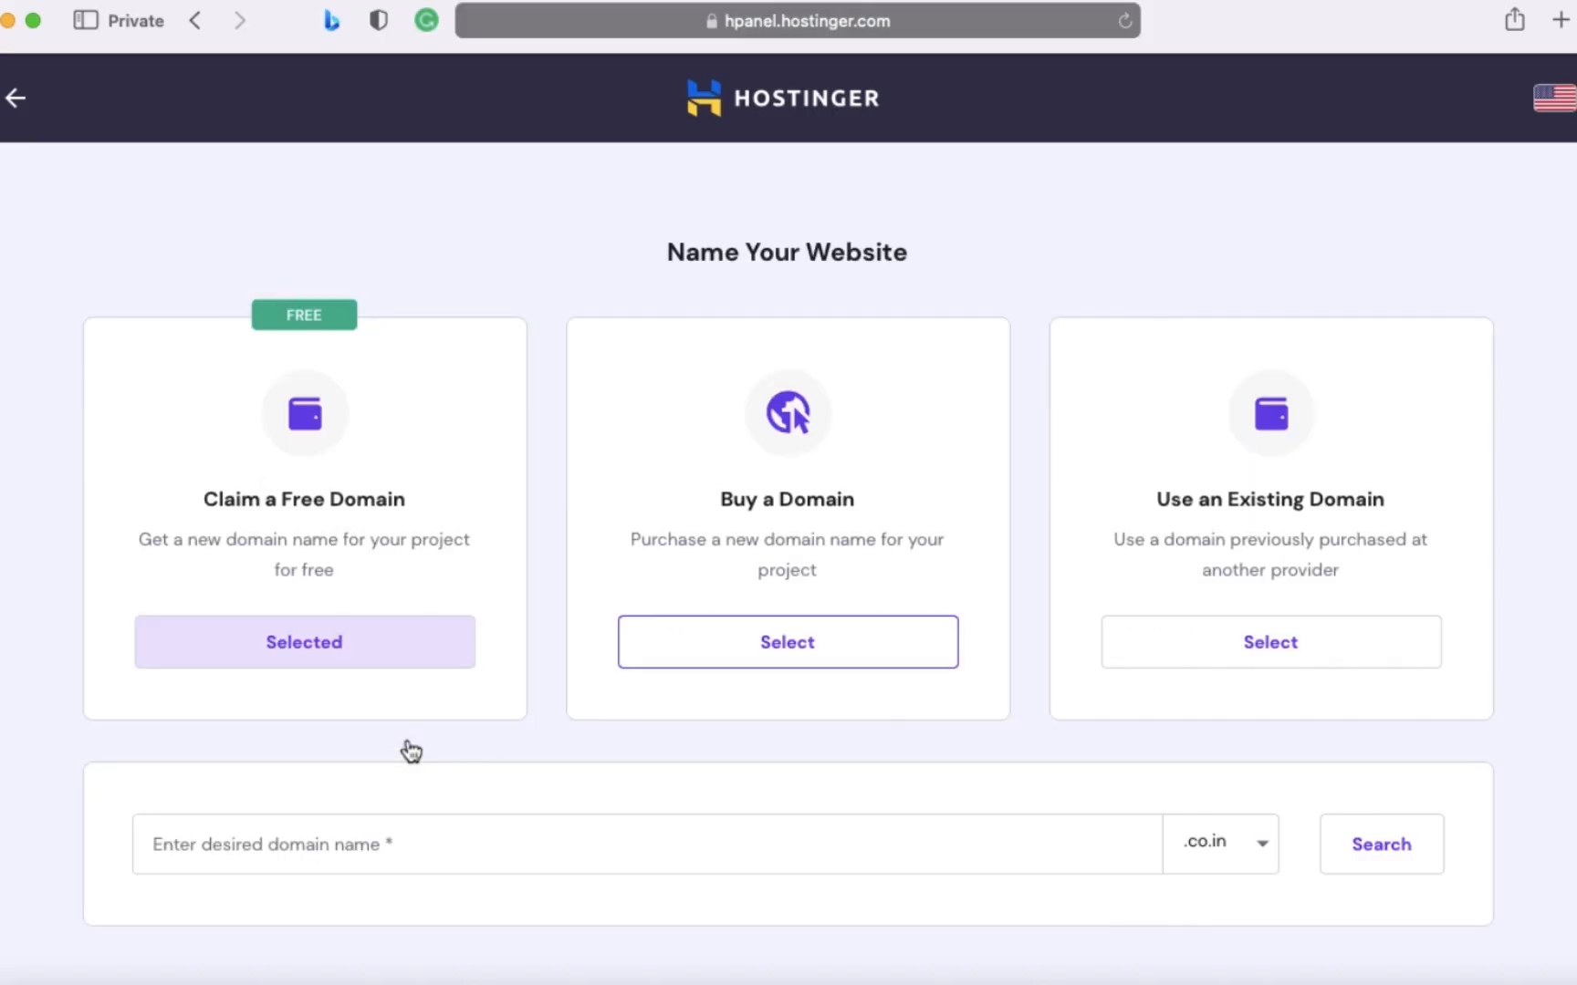
scroll(410, 751, down, 1)
click(687, 811)
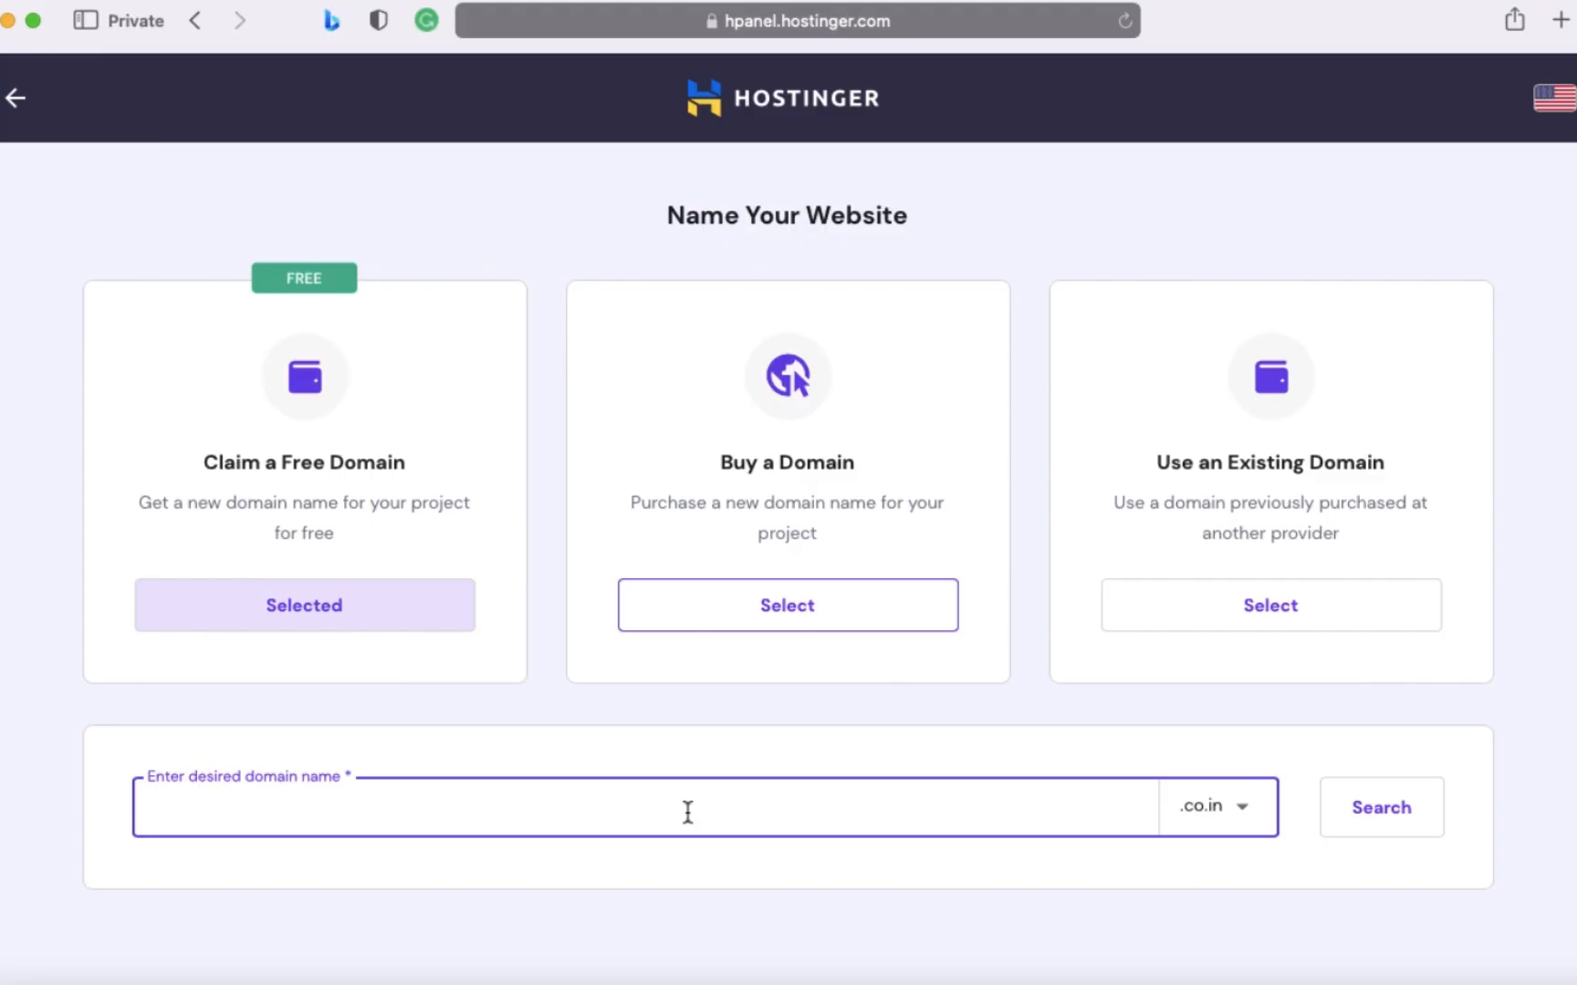
- Look through the available domain extensions and search for the entered name with .co.in
click(1182, 815)
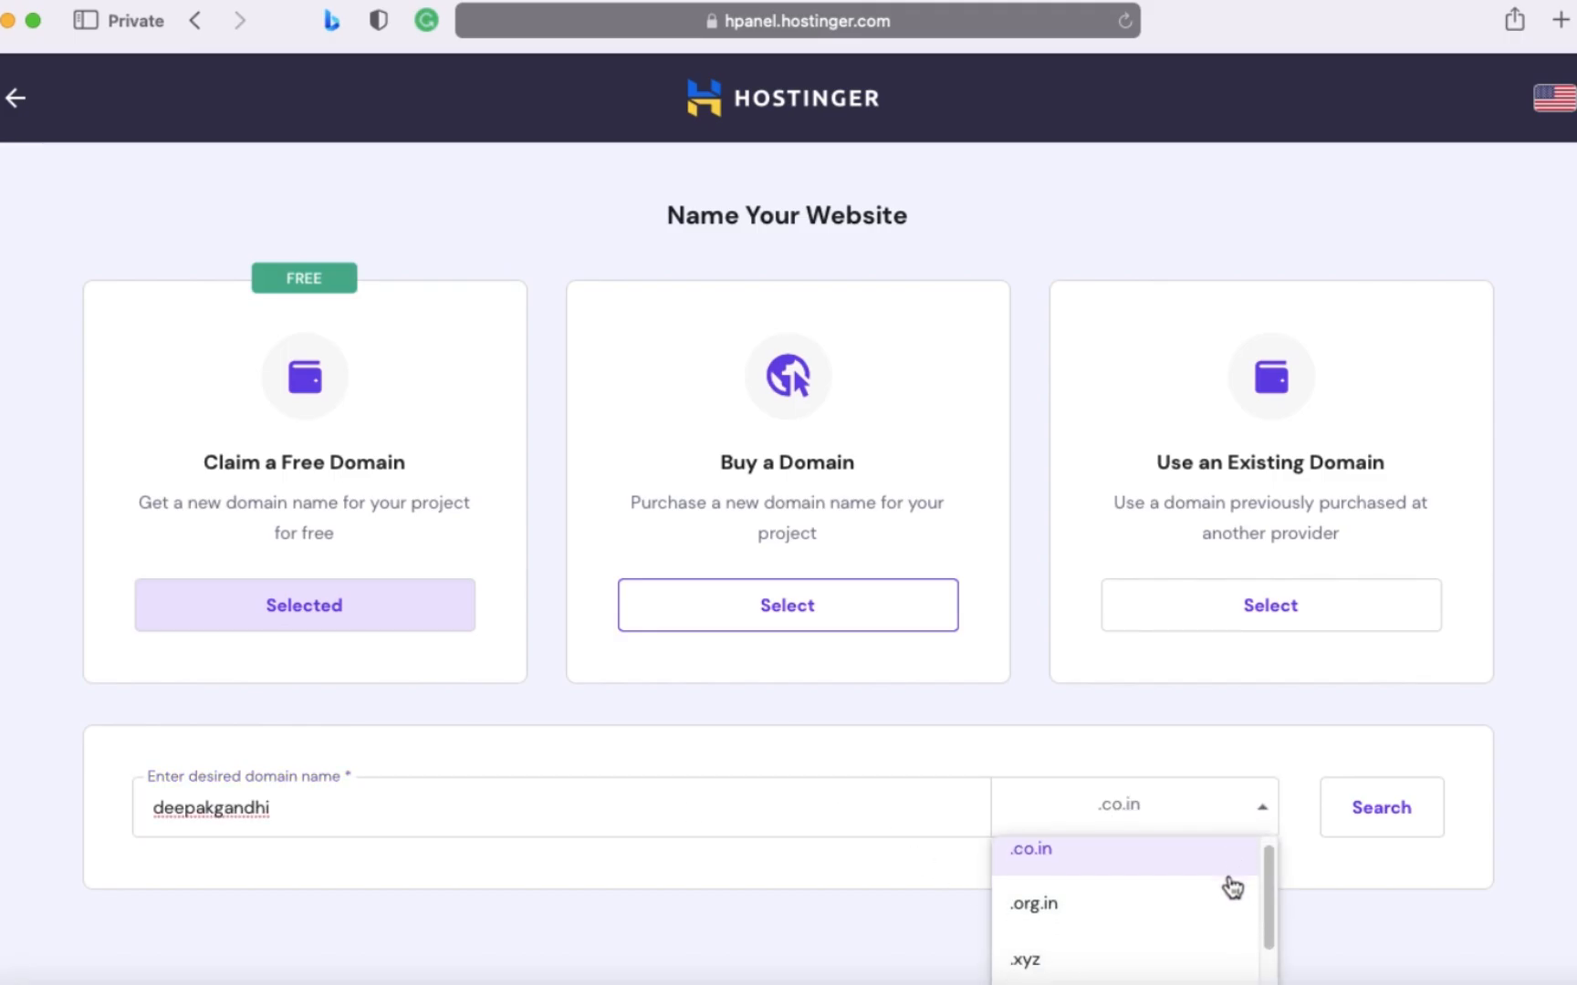
scroll(1232, 888, down, 5)
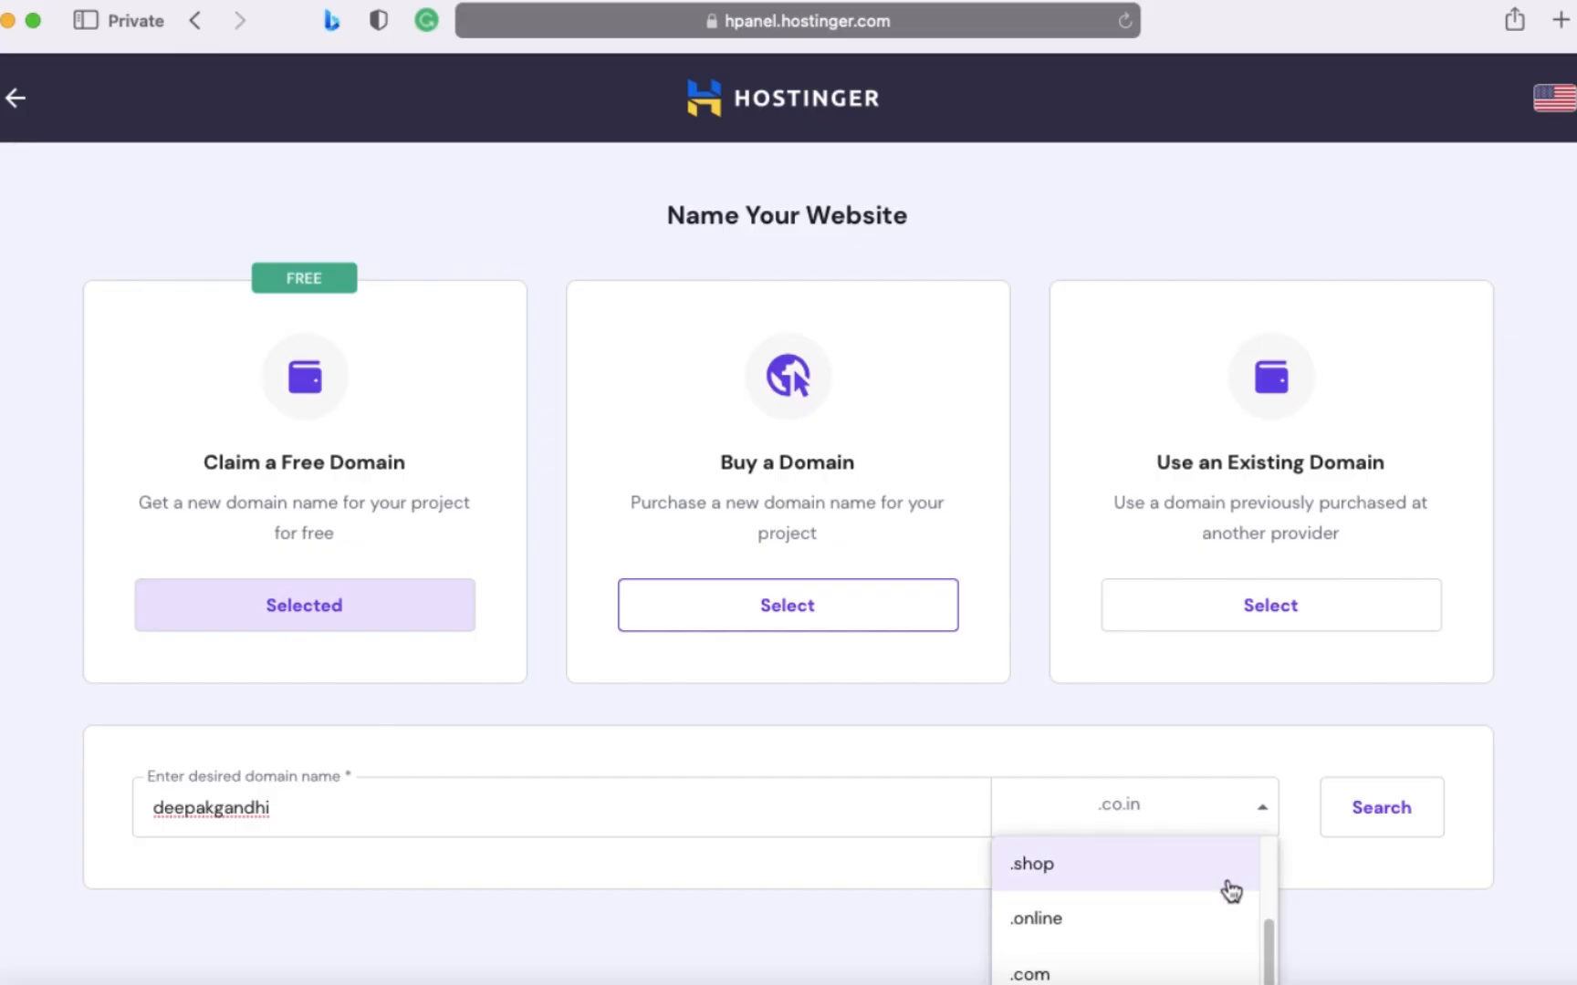
scroll(1231, 893, down, 1)
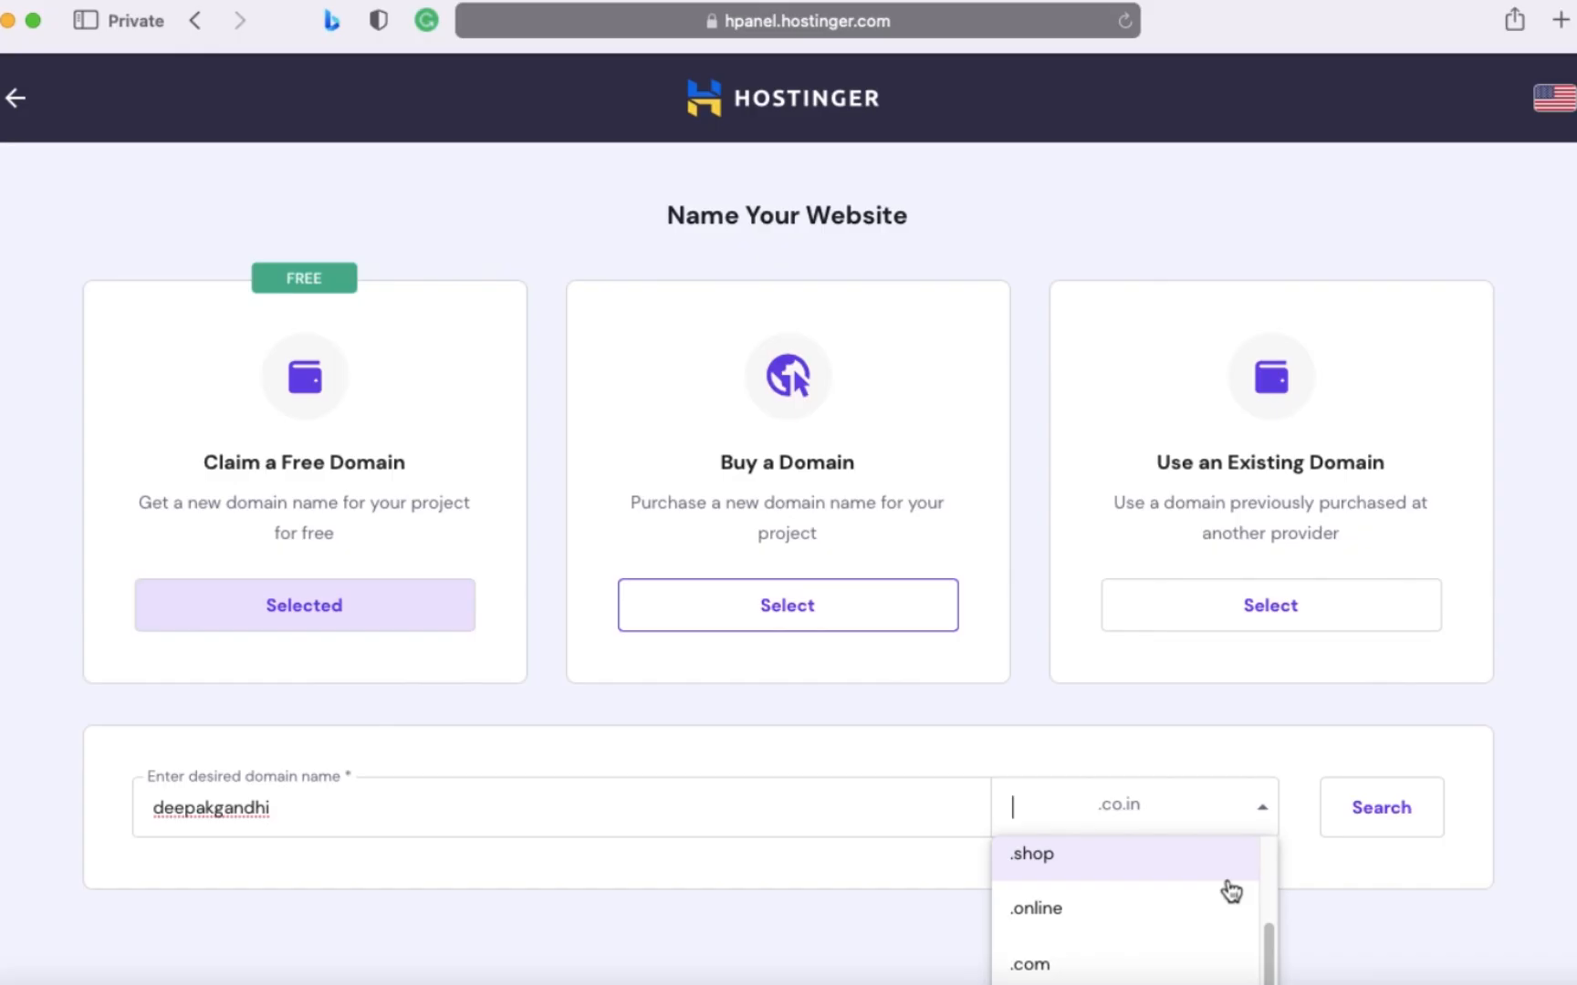
scroll(1216, 926, down, 2)
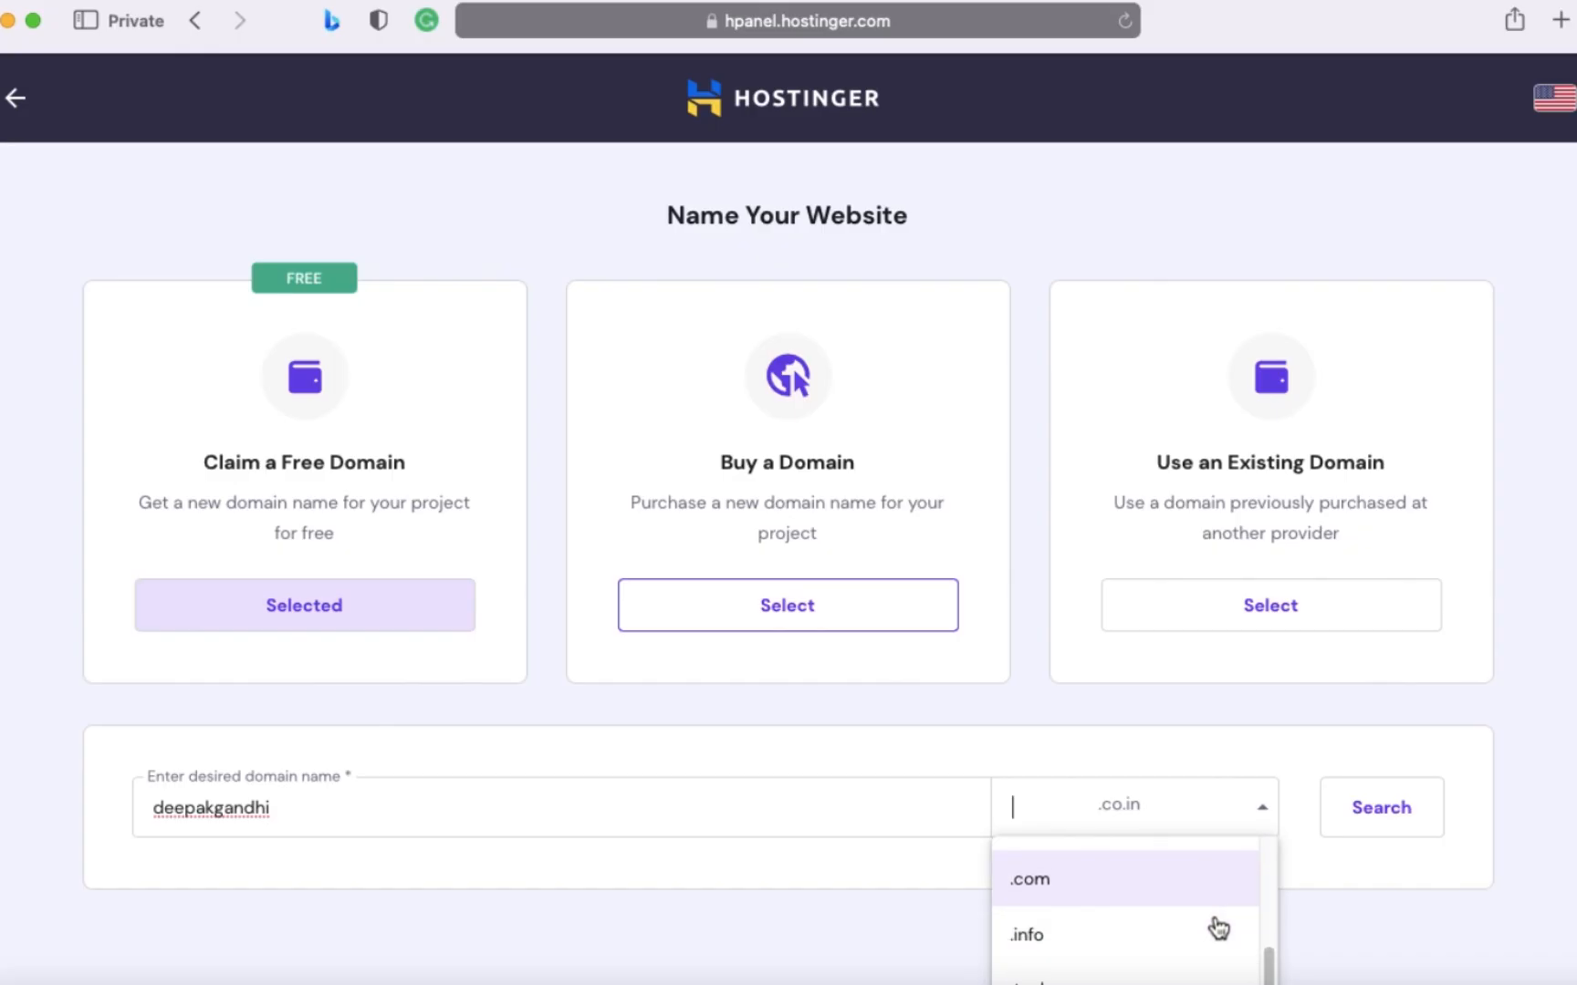
click(1387, 810)
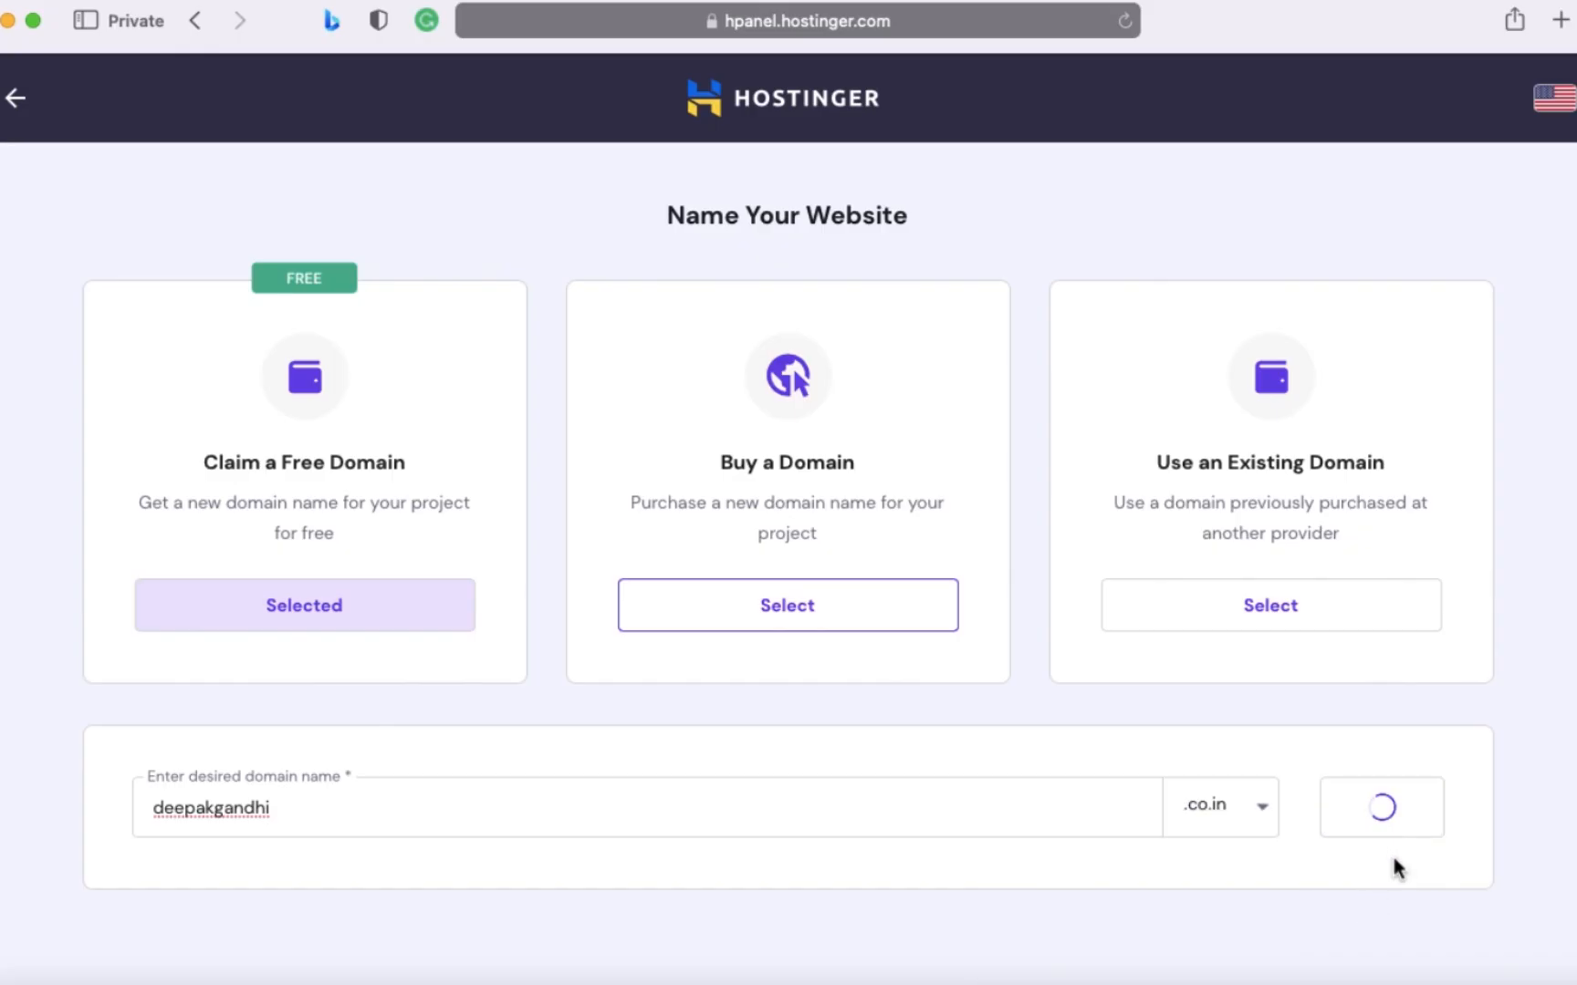
scroll(943, 943, down, 1)
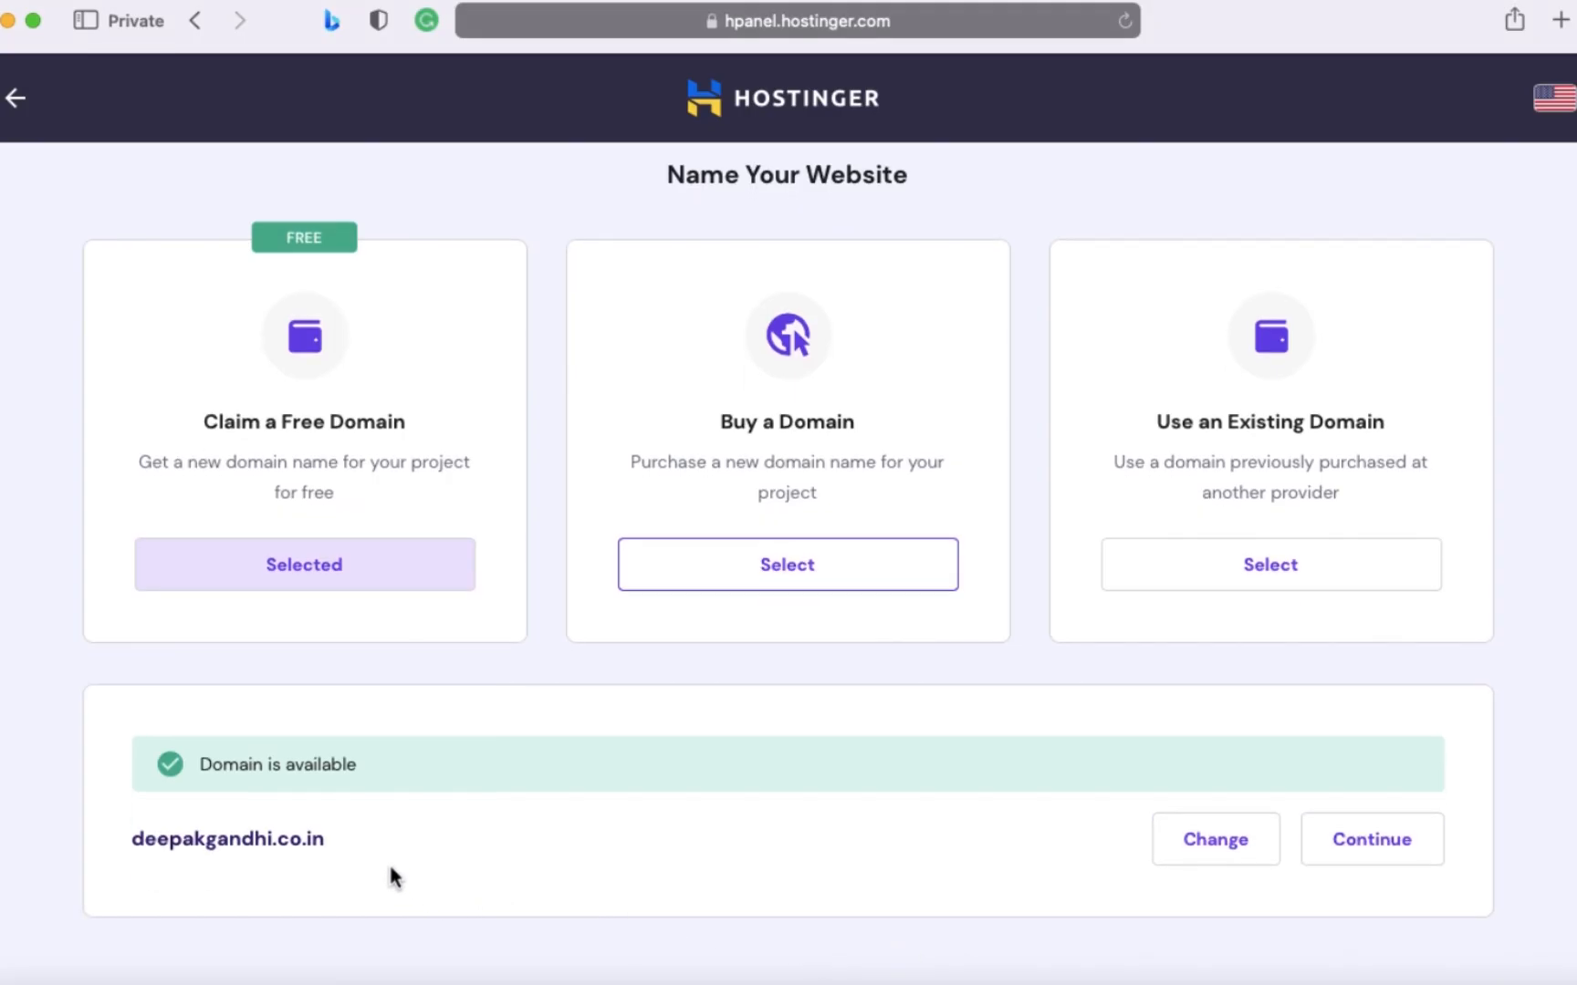
- Change the domain choice, re-enter the owner's full name and search for it with the .online extension
click(1242, 850)
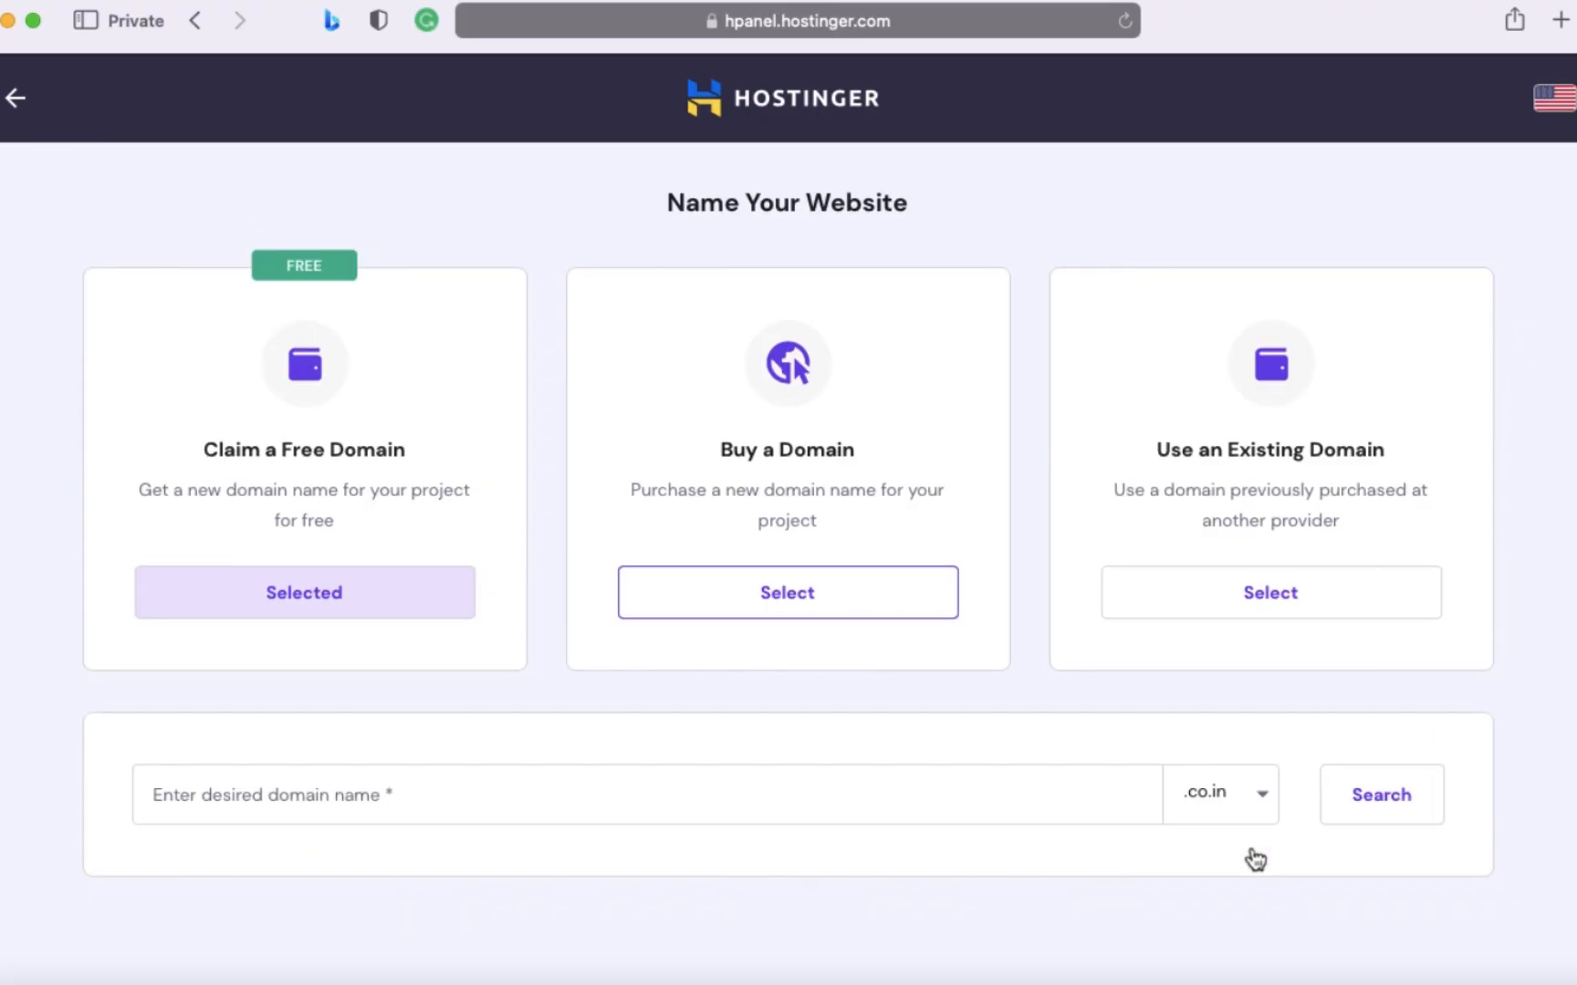
click(1239, 803)
click(848, 790)
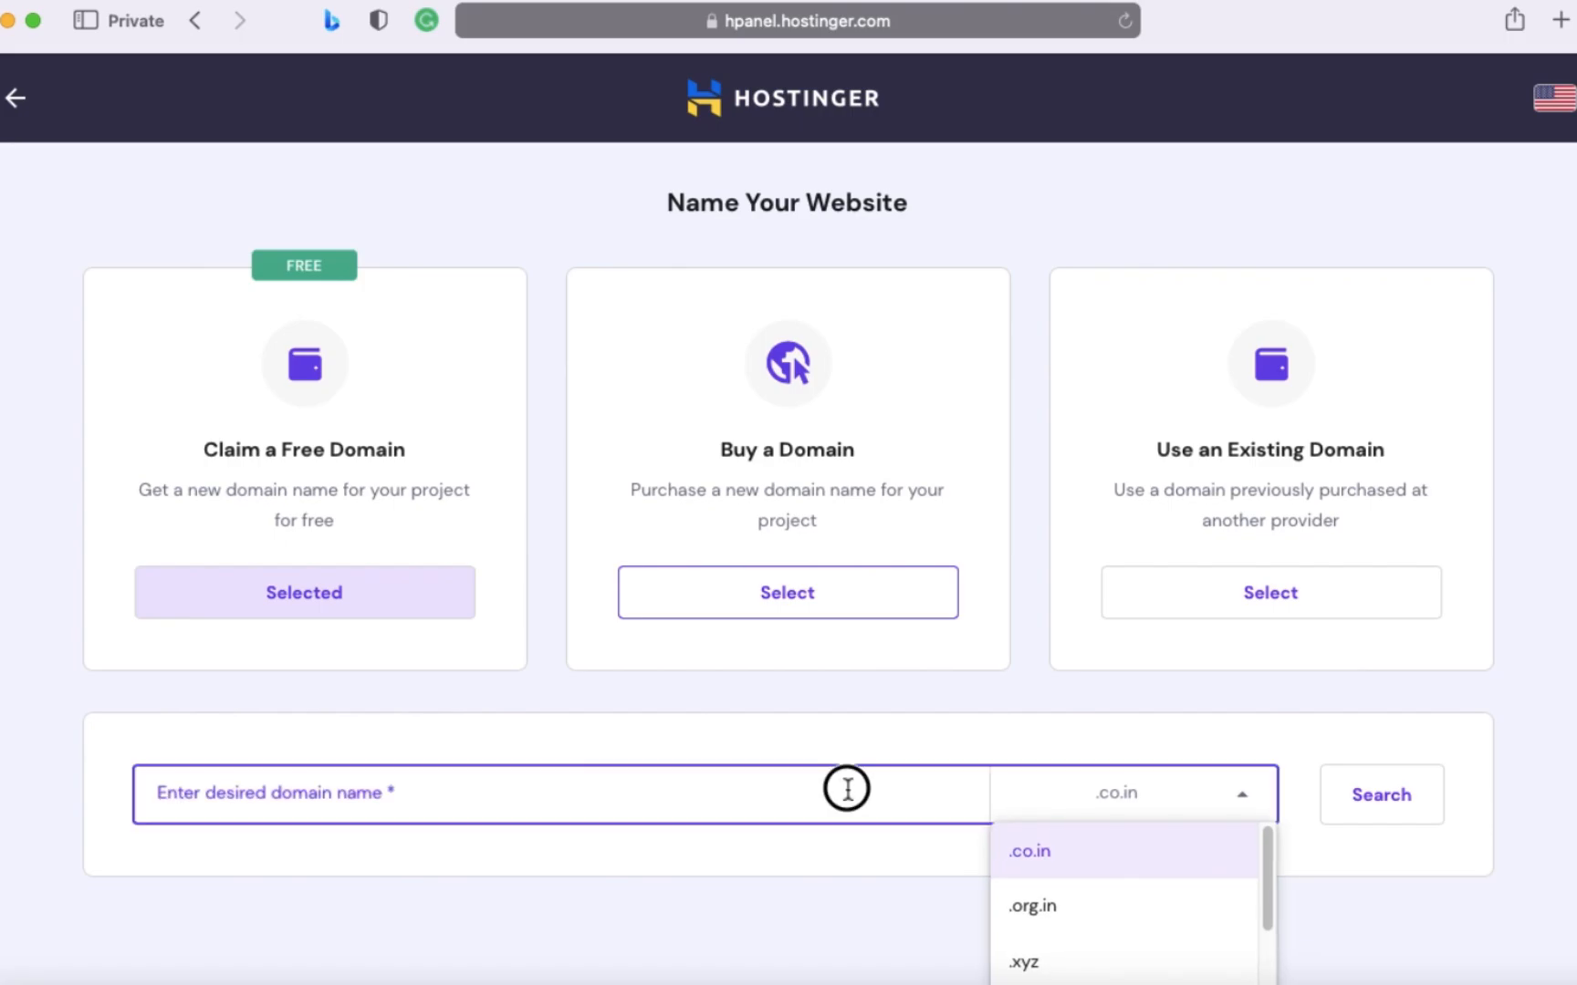
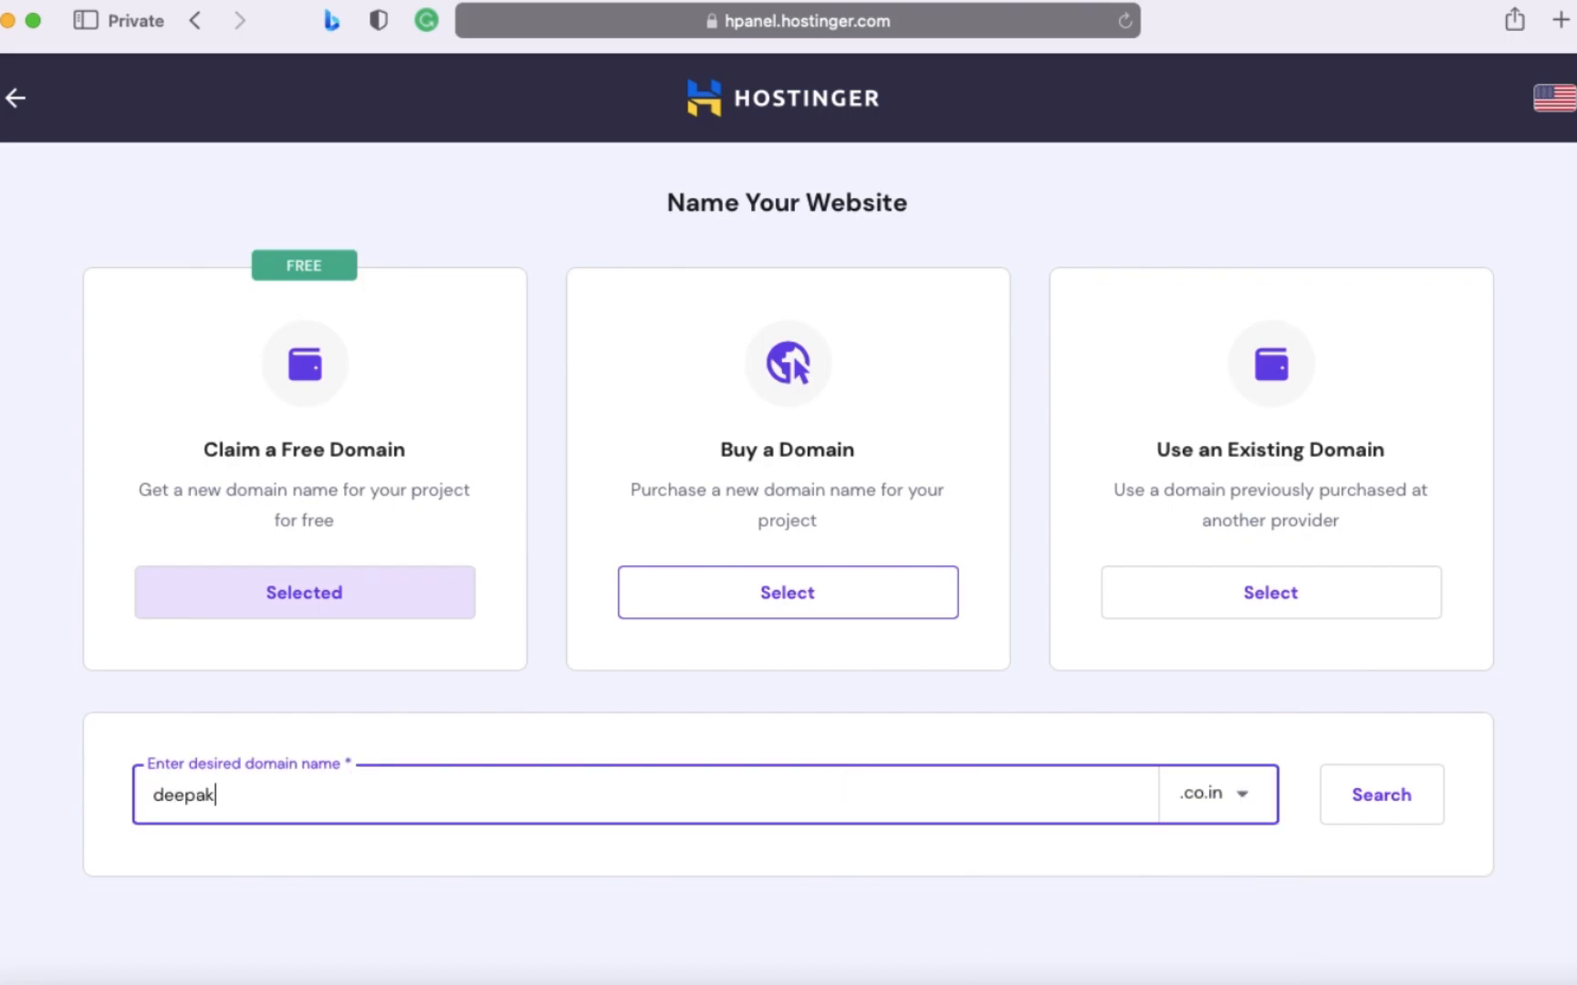
click(1239, 803)
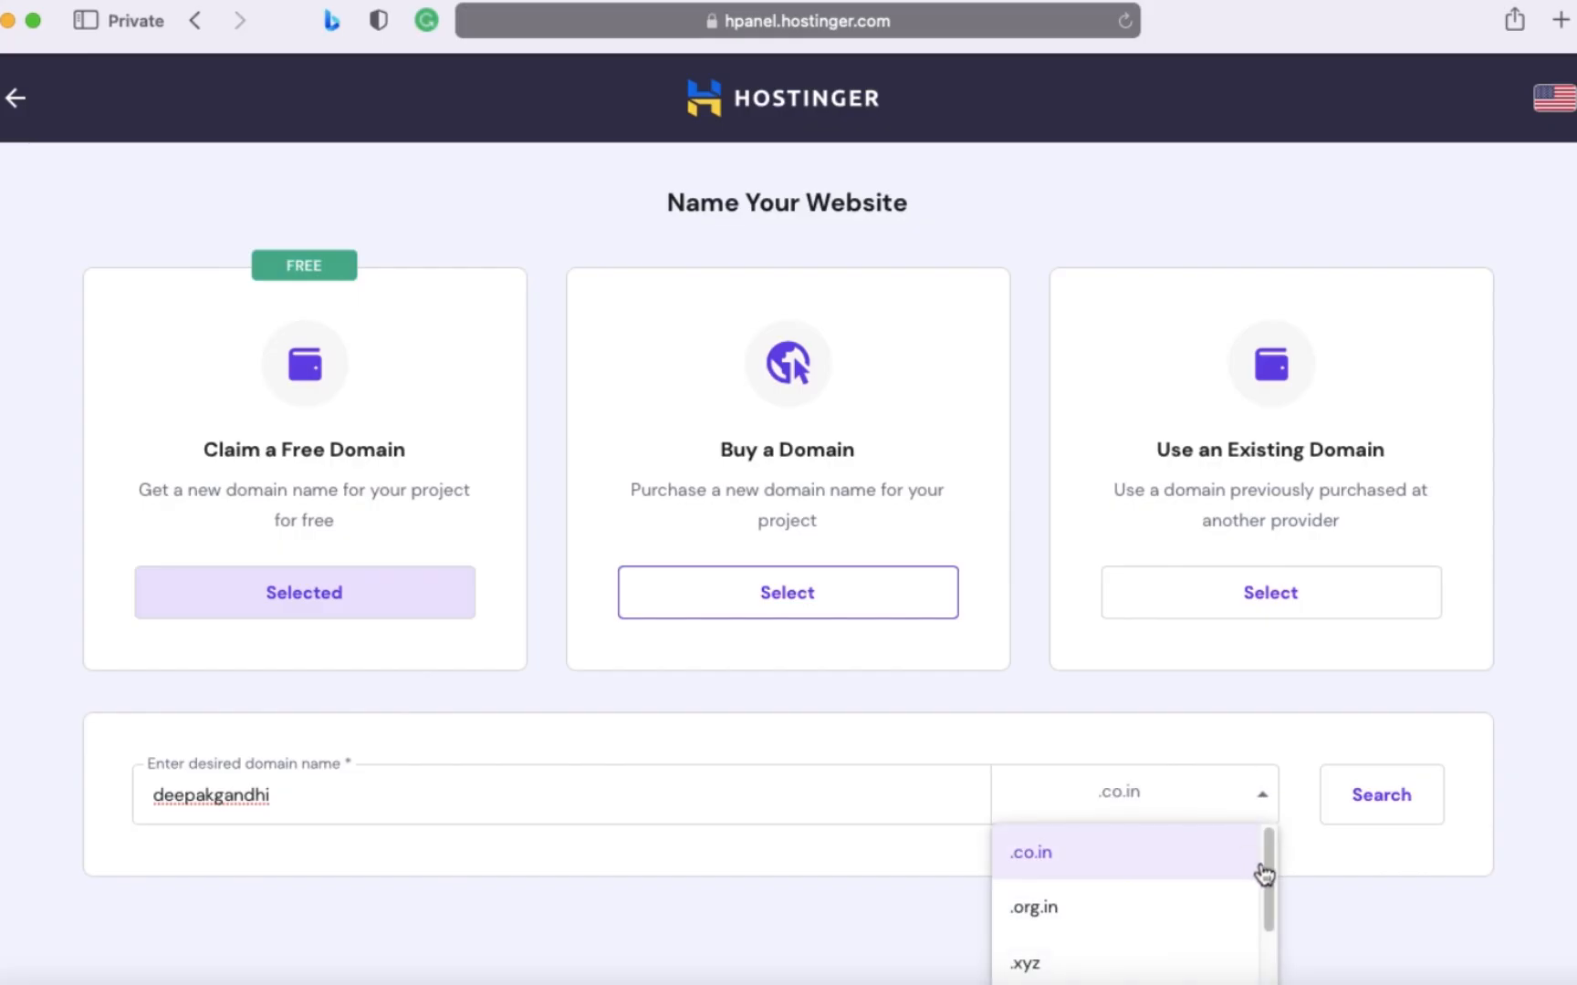
drag(1270, 869, 1274, 950)
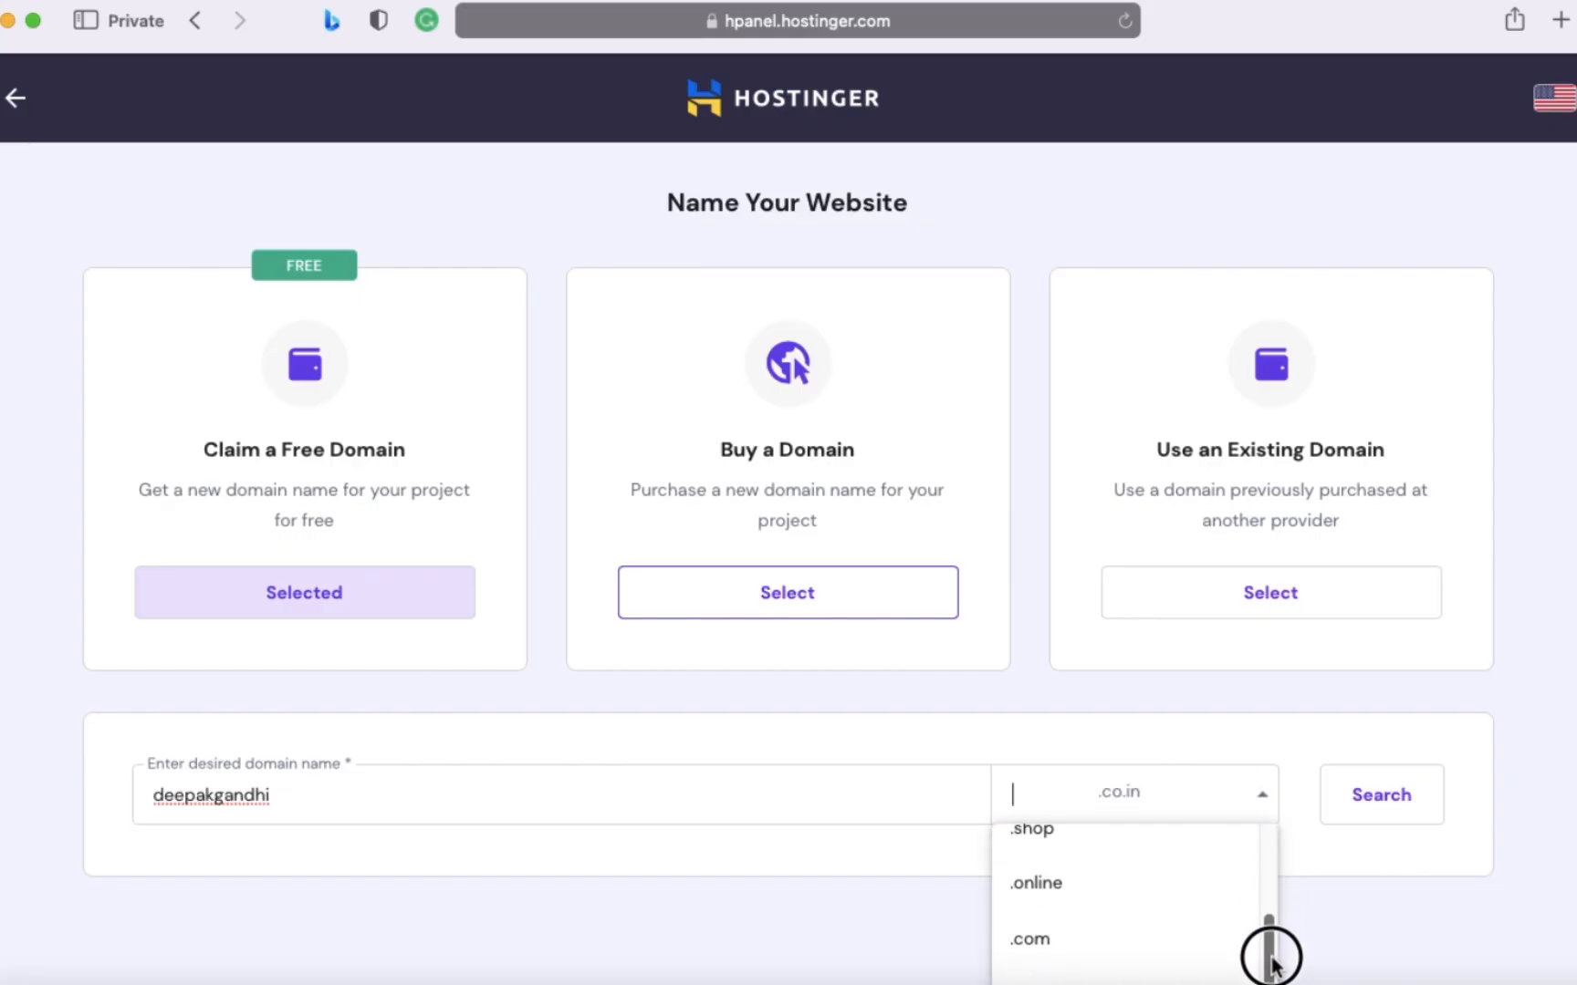
click(1095, 892)
click(1358, 802)
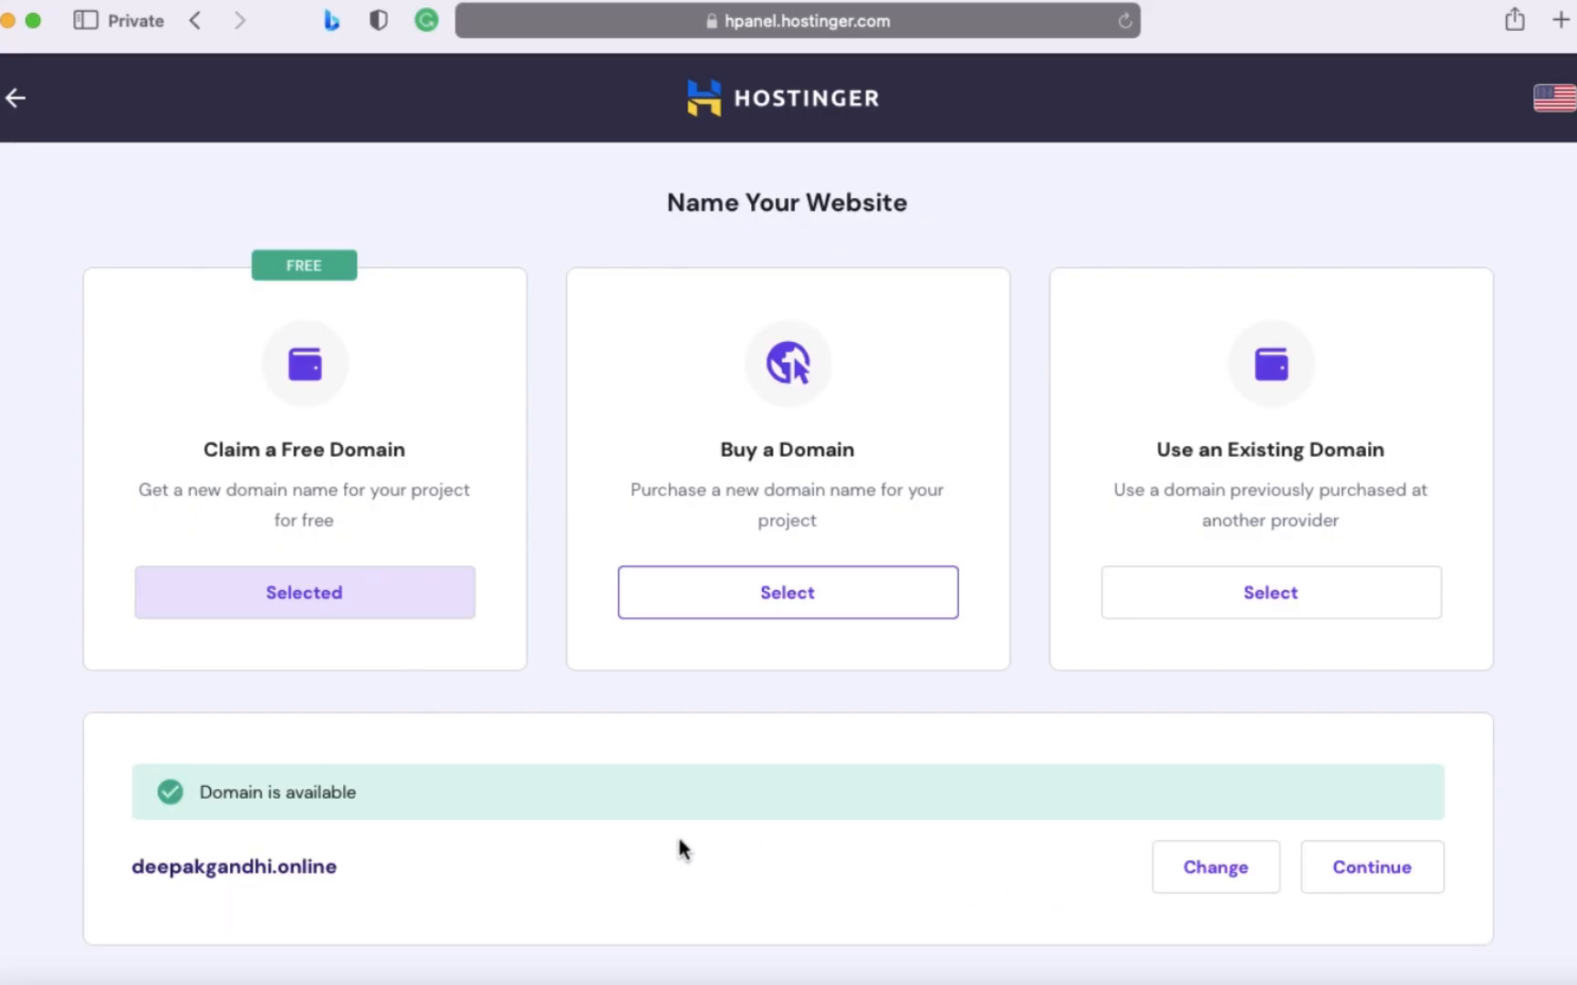
scroll(748, 867, down, 2)
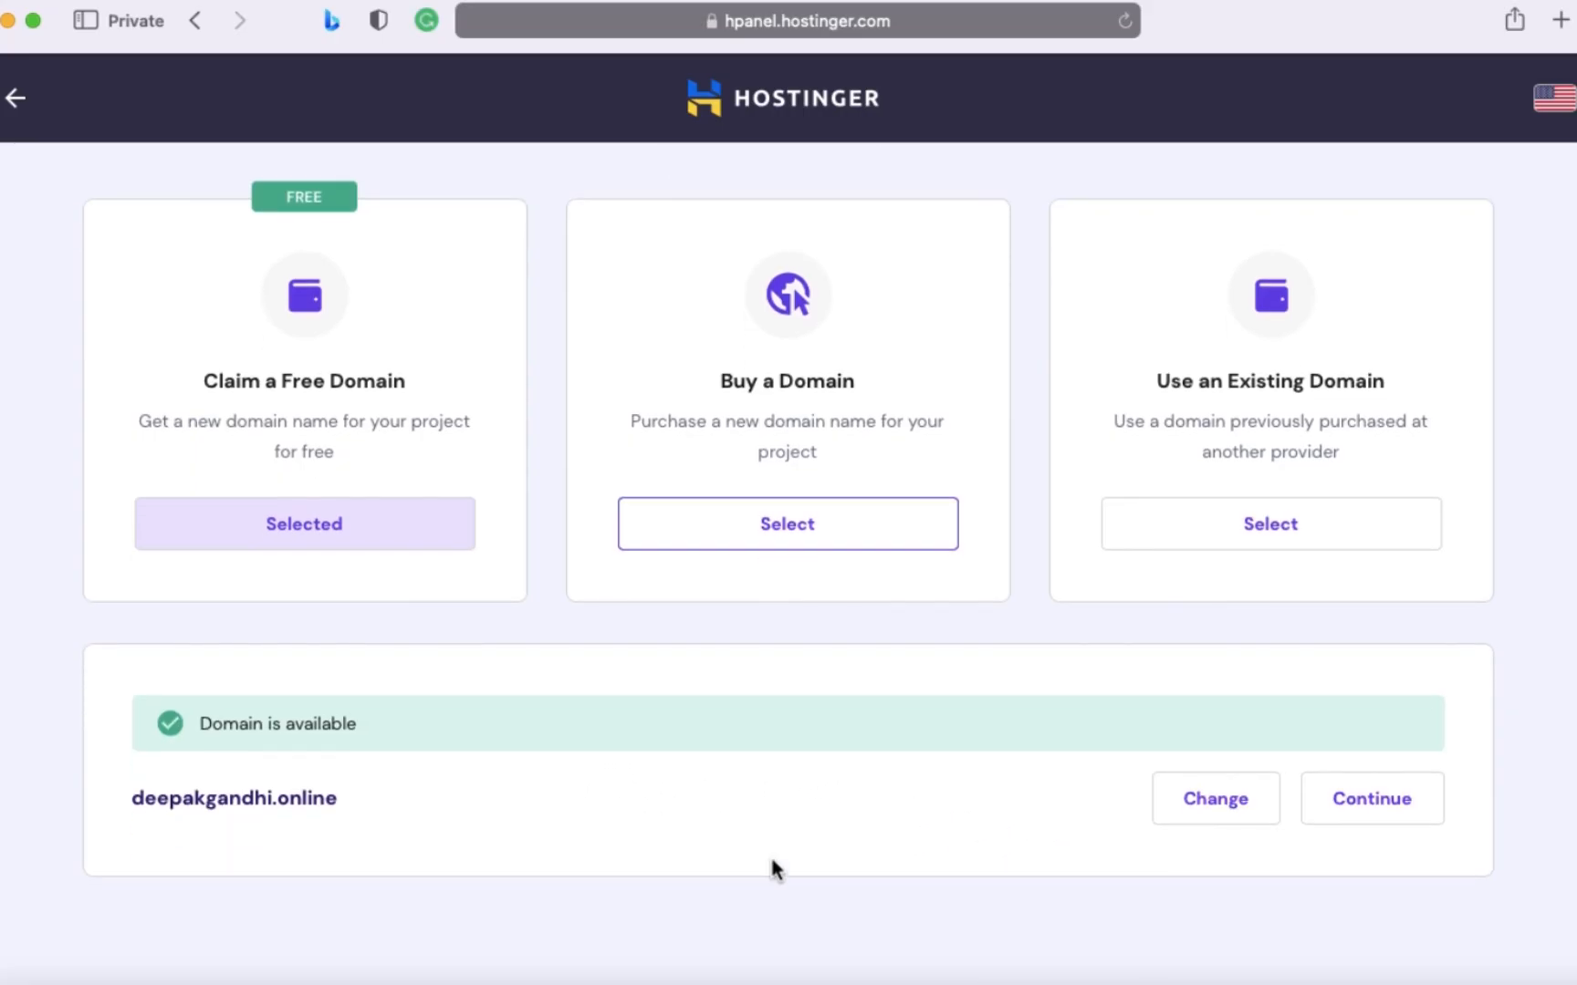
- Discard the .online domain choice and set the extension for a new domain search to .com
click(1200, 796)
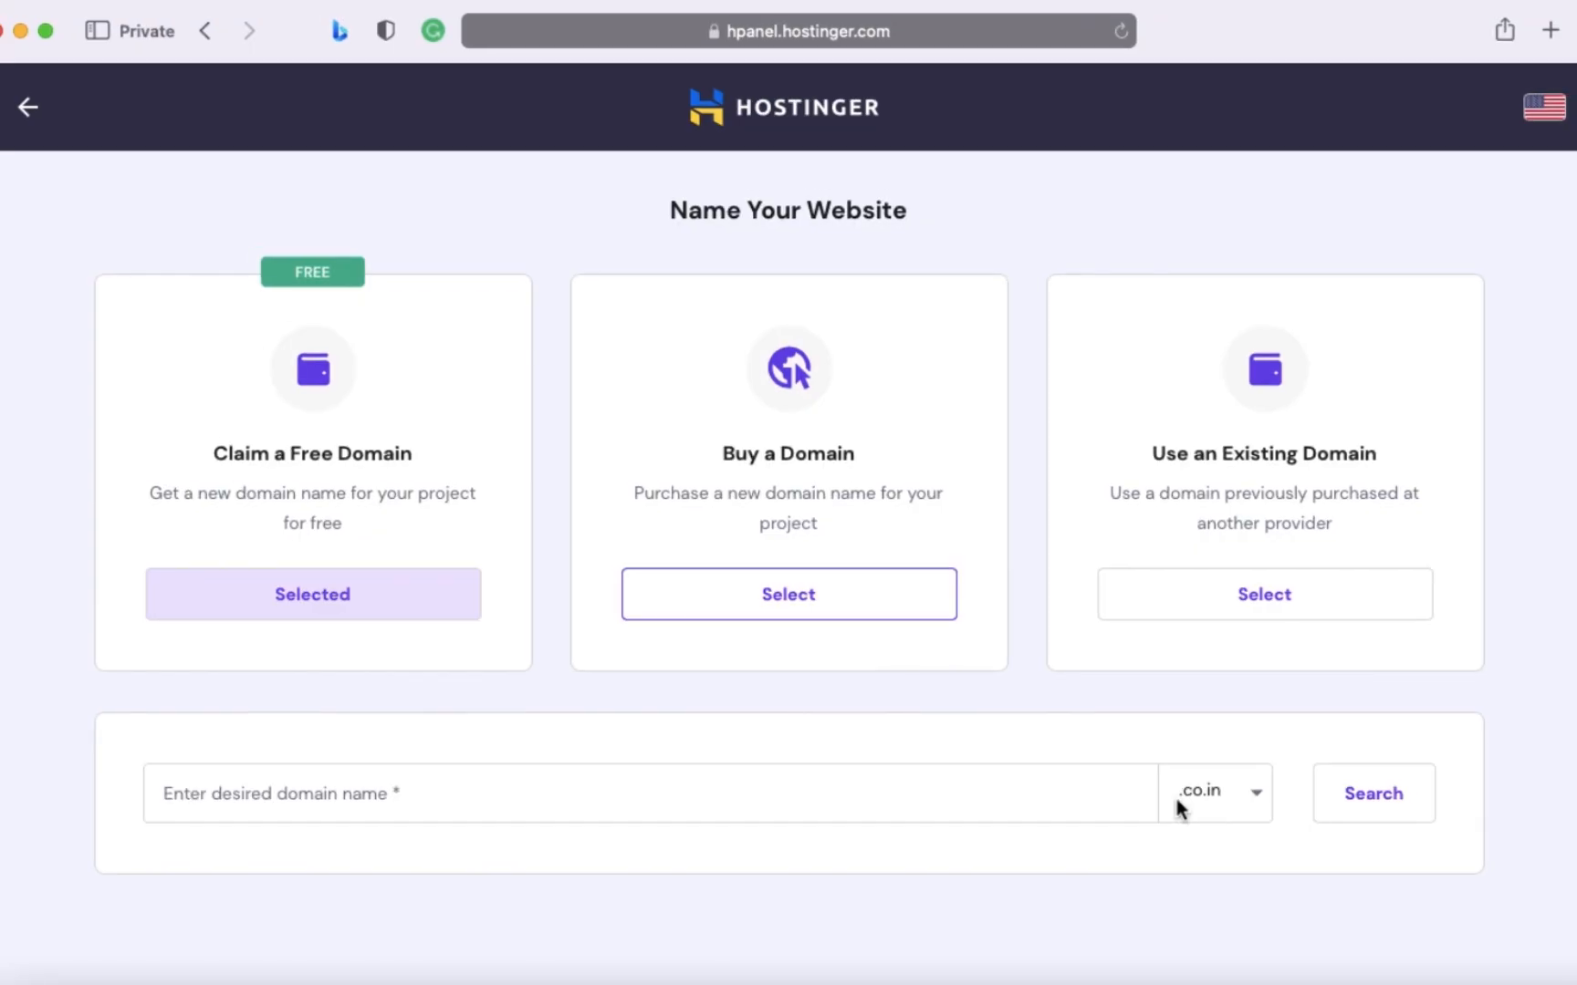
click(1221, 796)
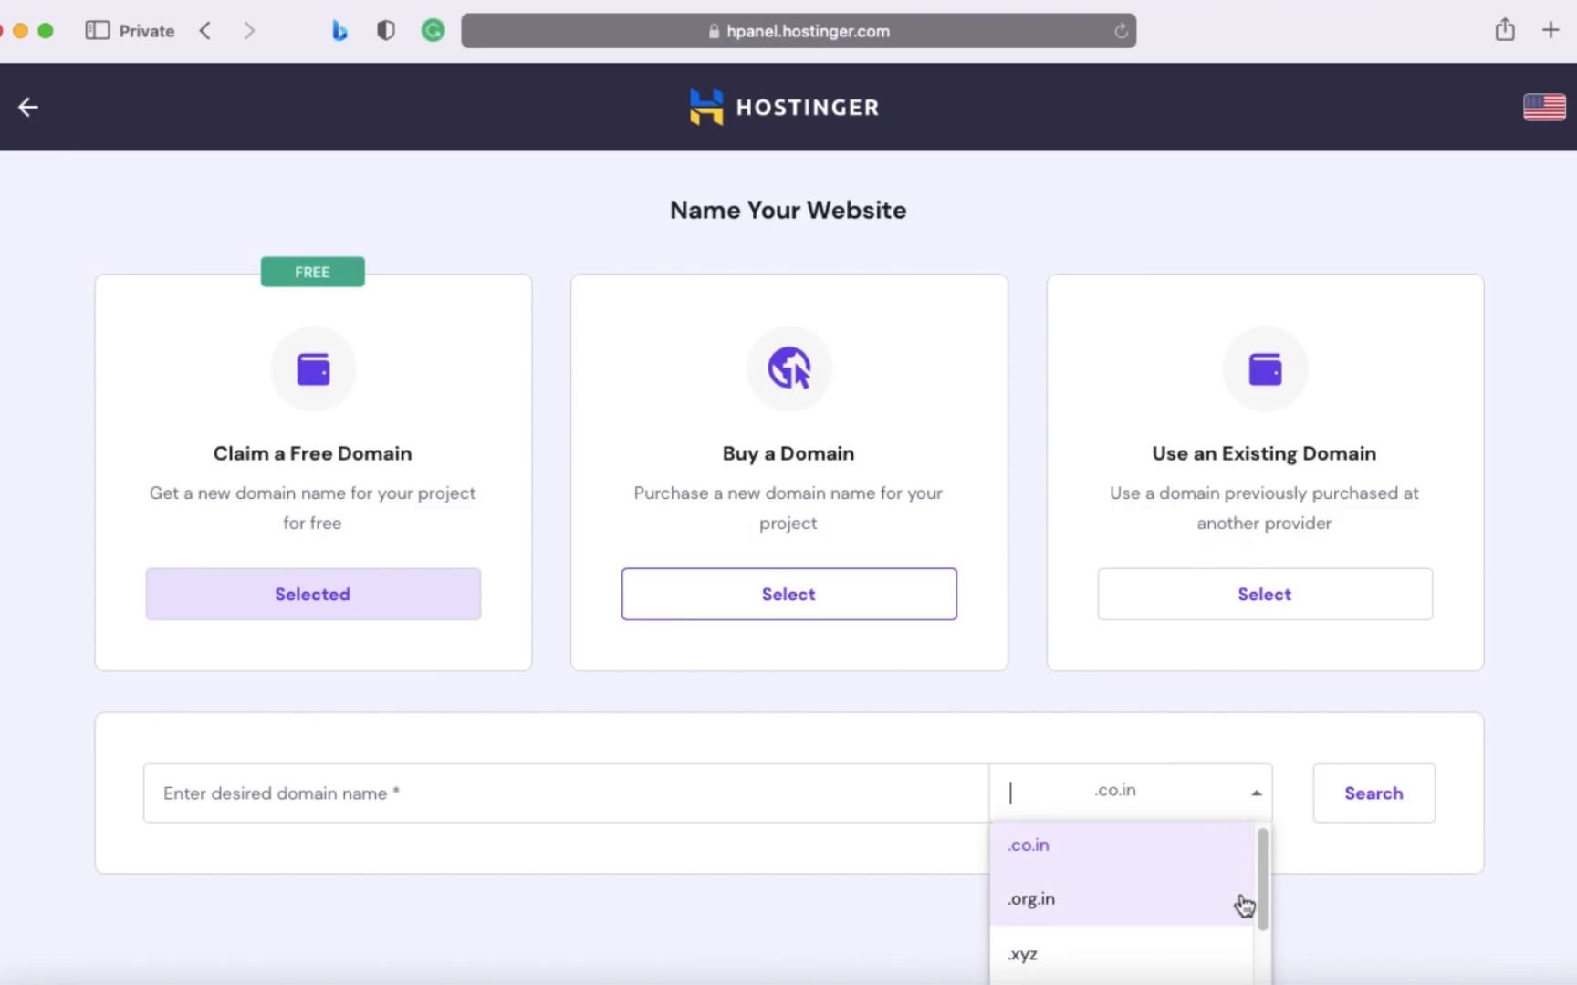
scroll(1244, 905, down, 1)
click(709, 816)
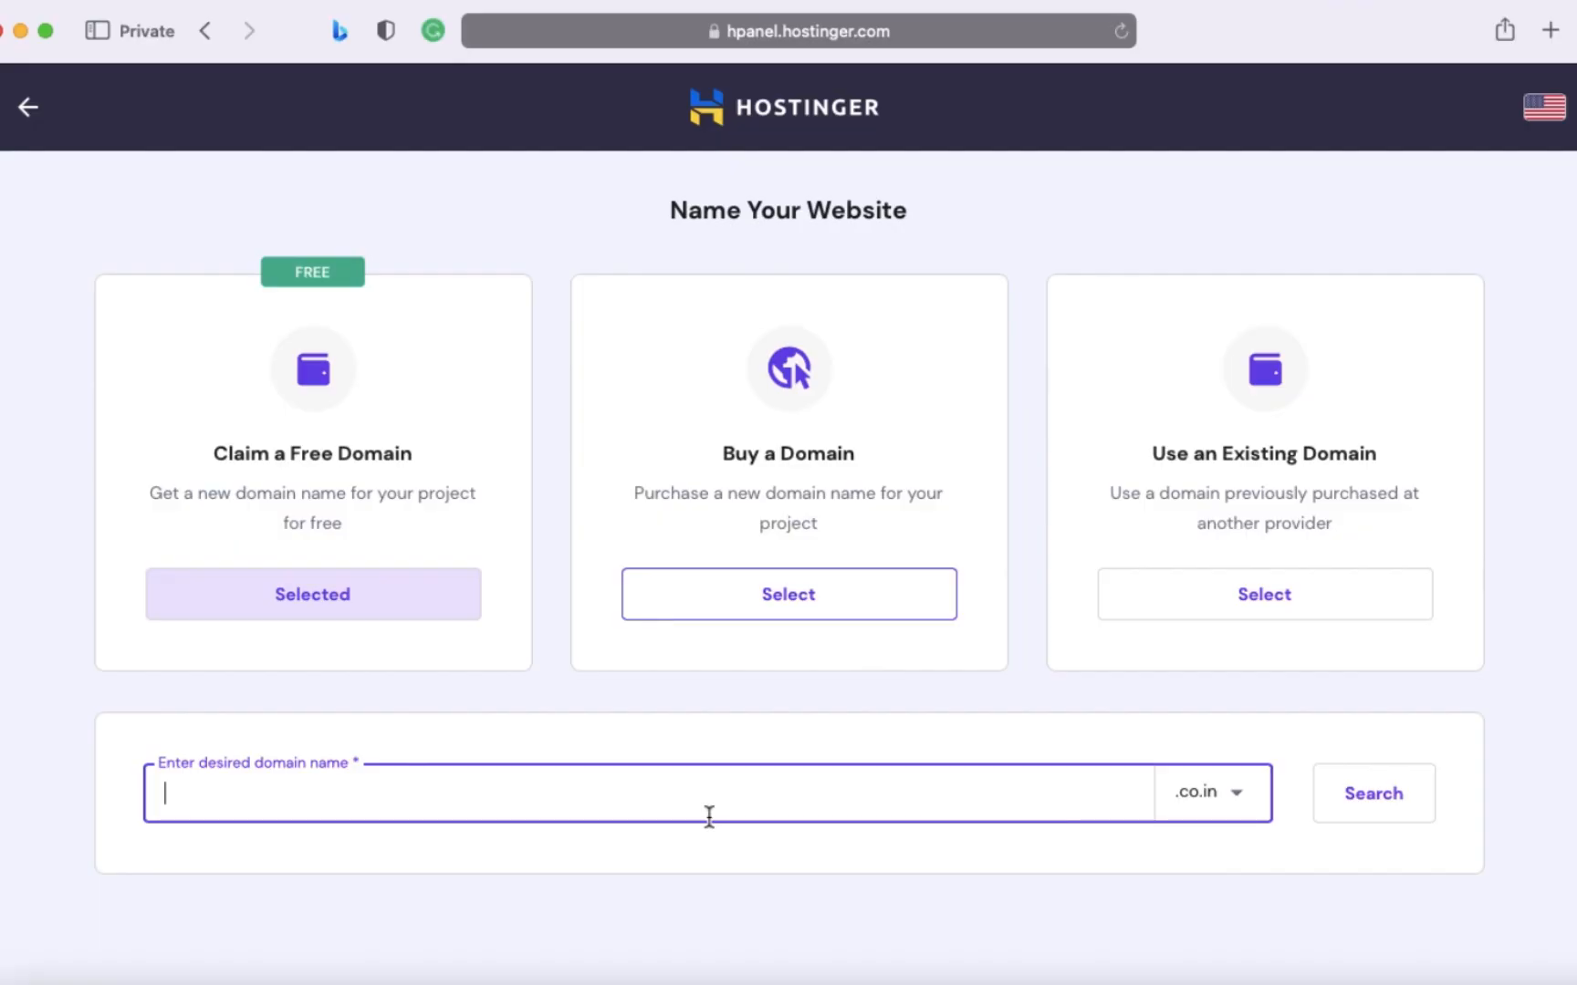
click(1209, 780)
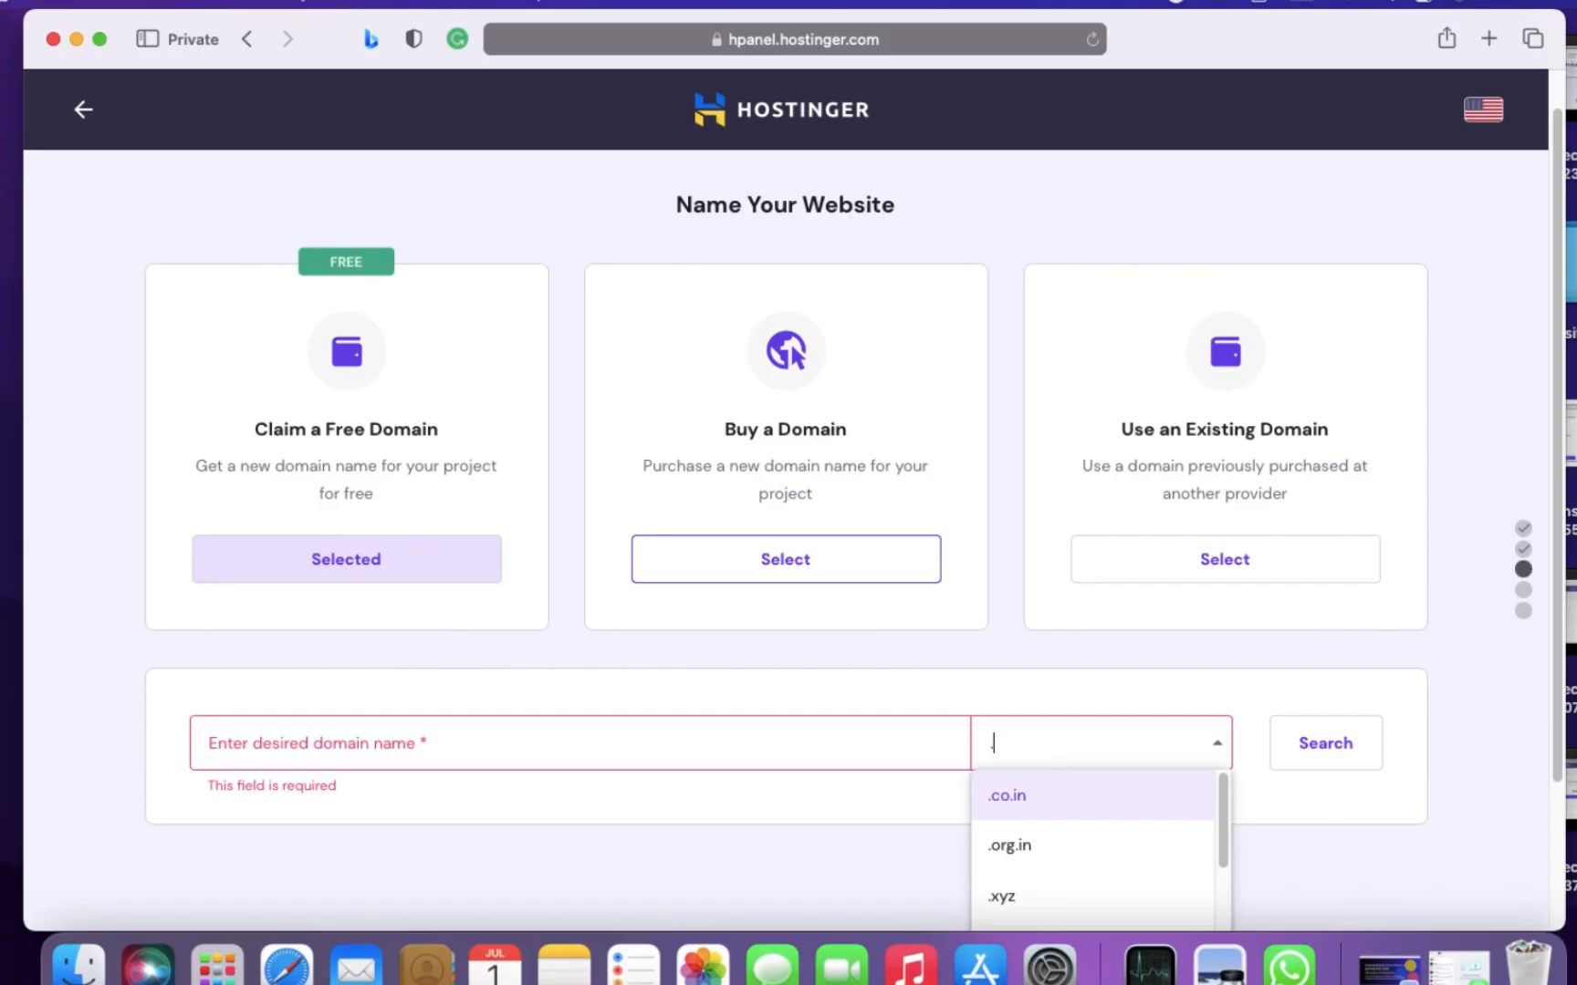
text(.com)
click(1143, 790)
- Enter the owner's full name as the desired domain name and search for the .com domain
click(891, 747)
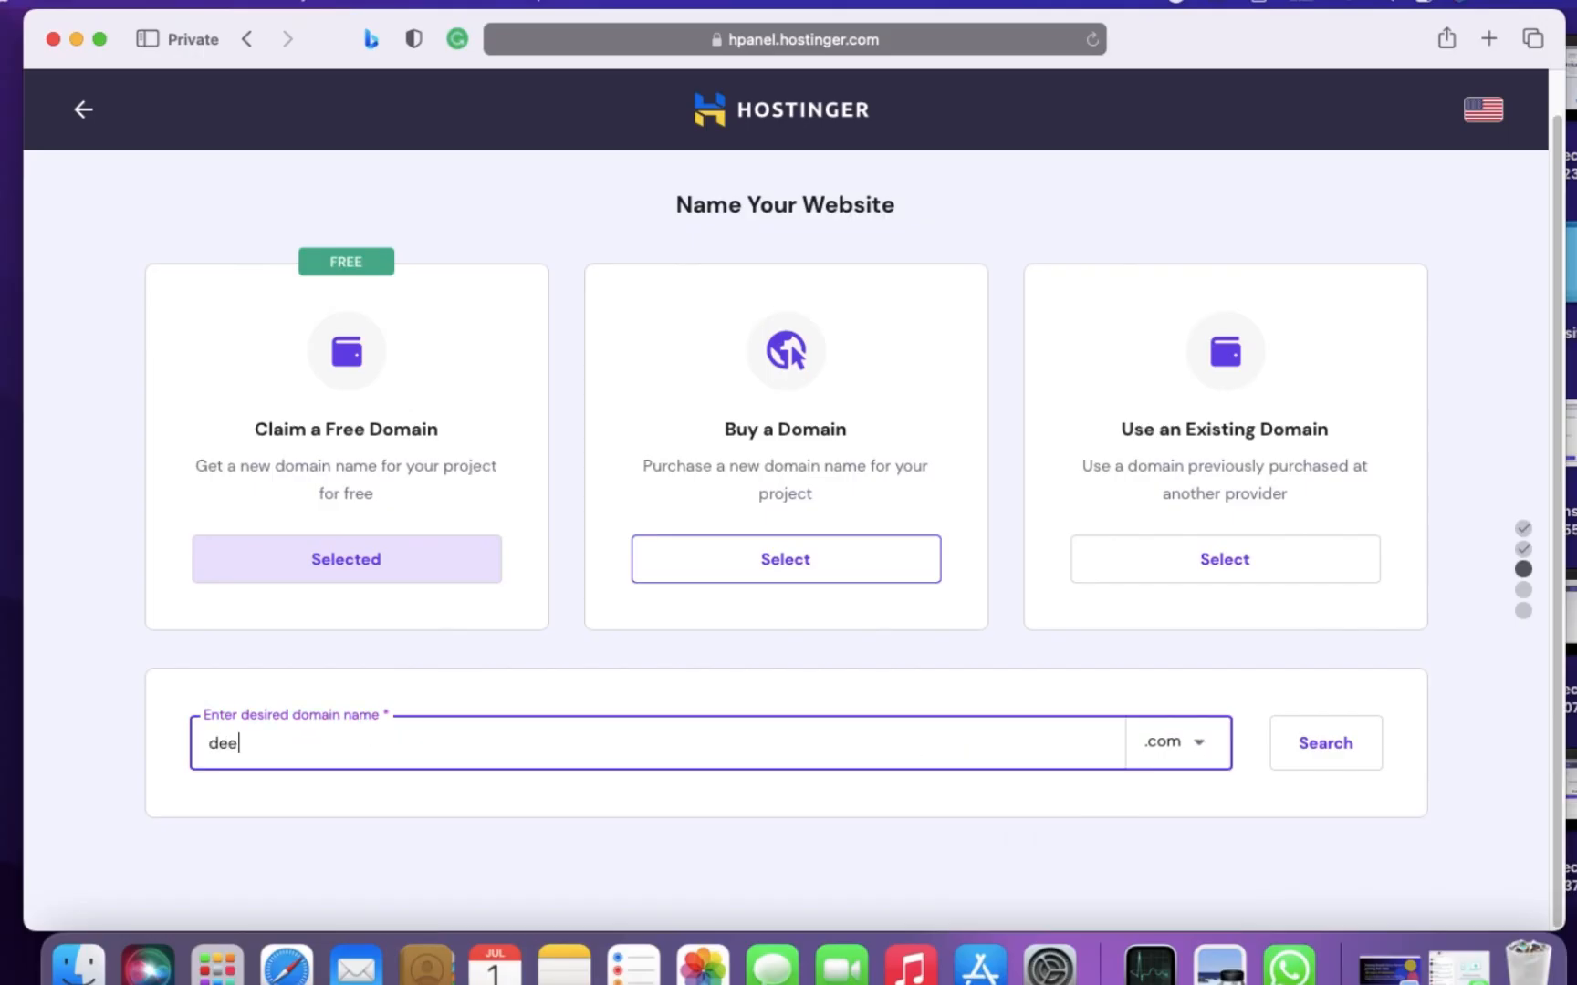
click(1305, 742)
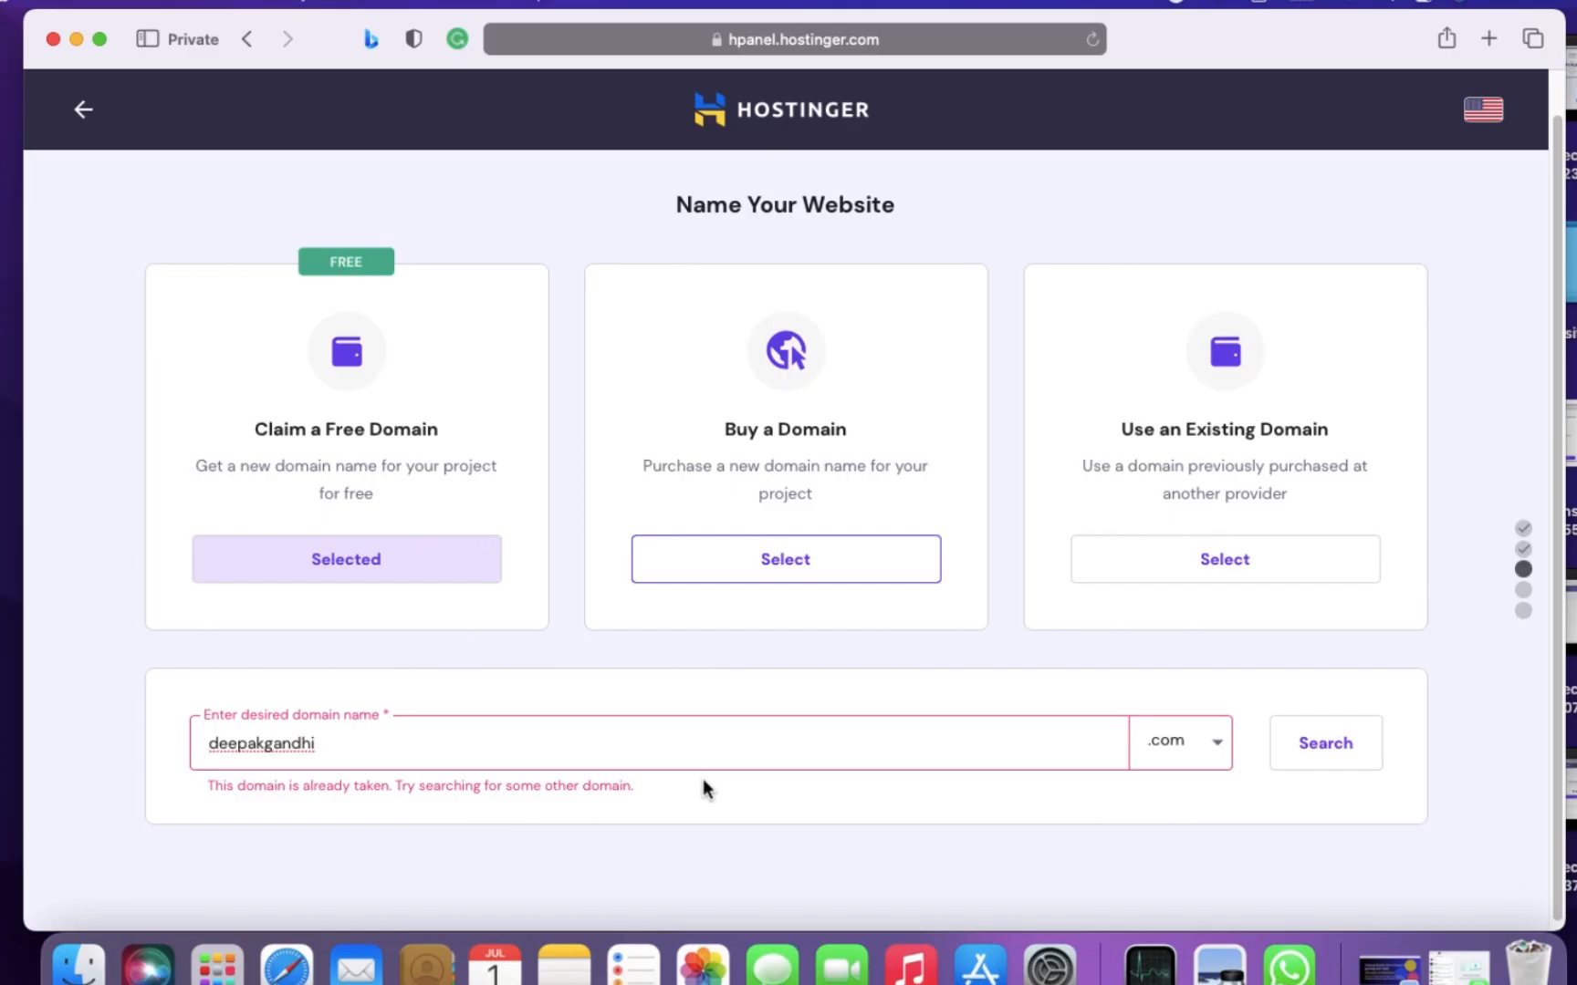
- Prefix the desired .com domain name with "the", search again and continue with that domain to its registration
click(206, 743)
text(the)
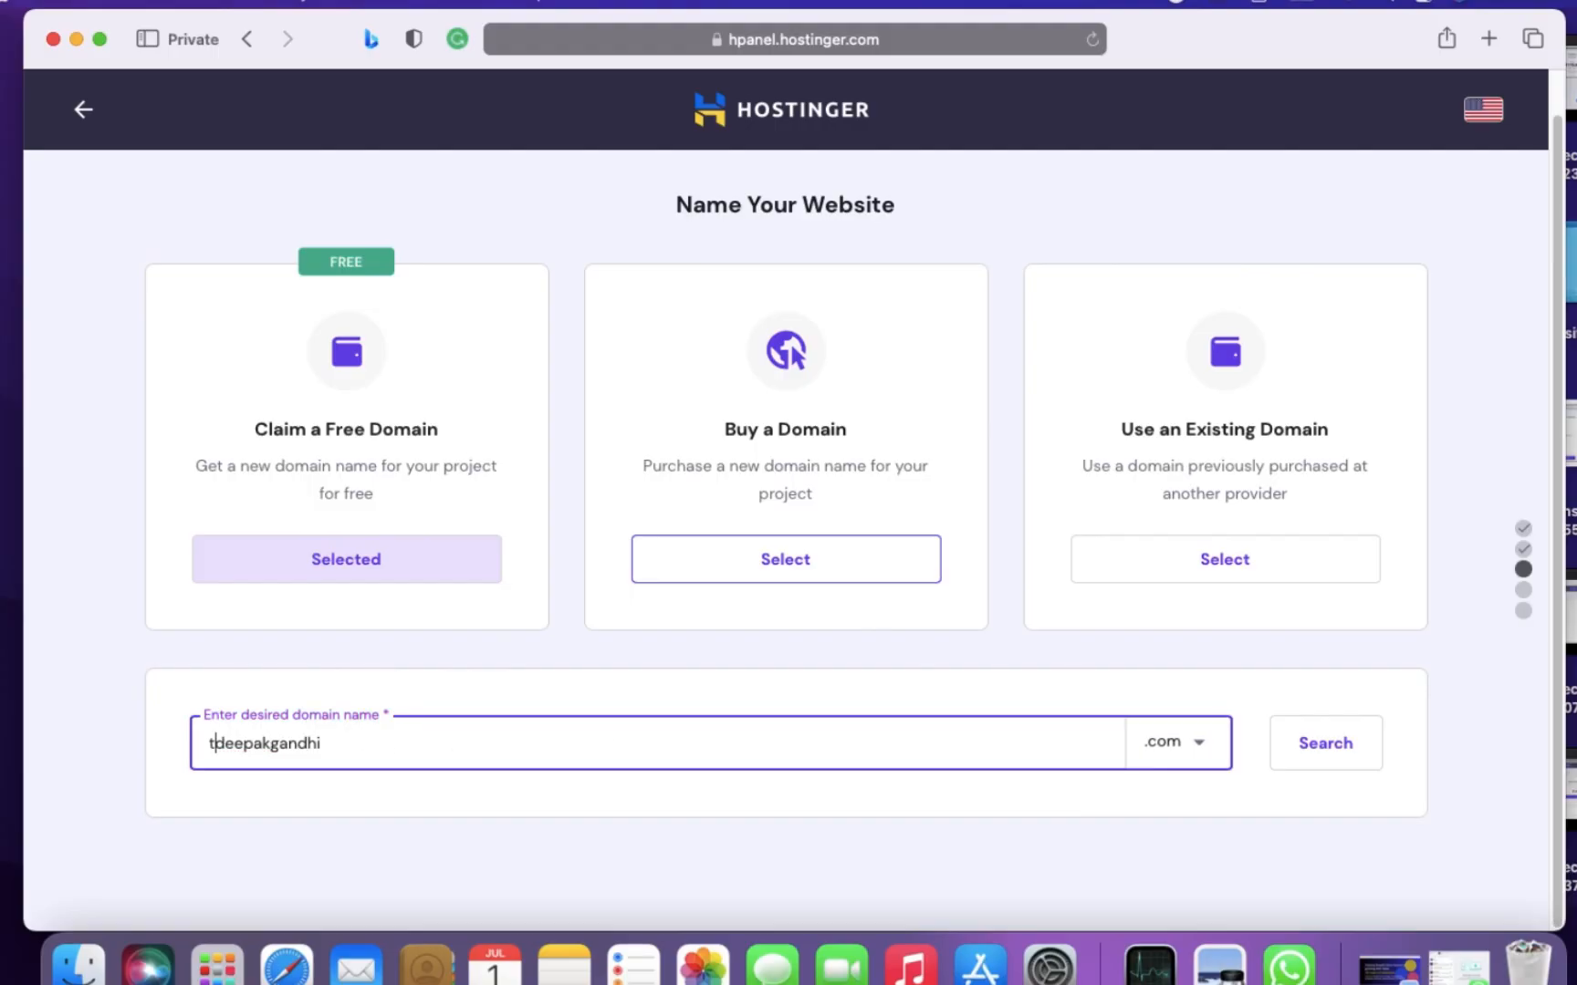
click(1328, 743)
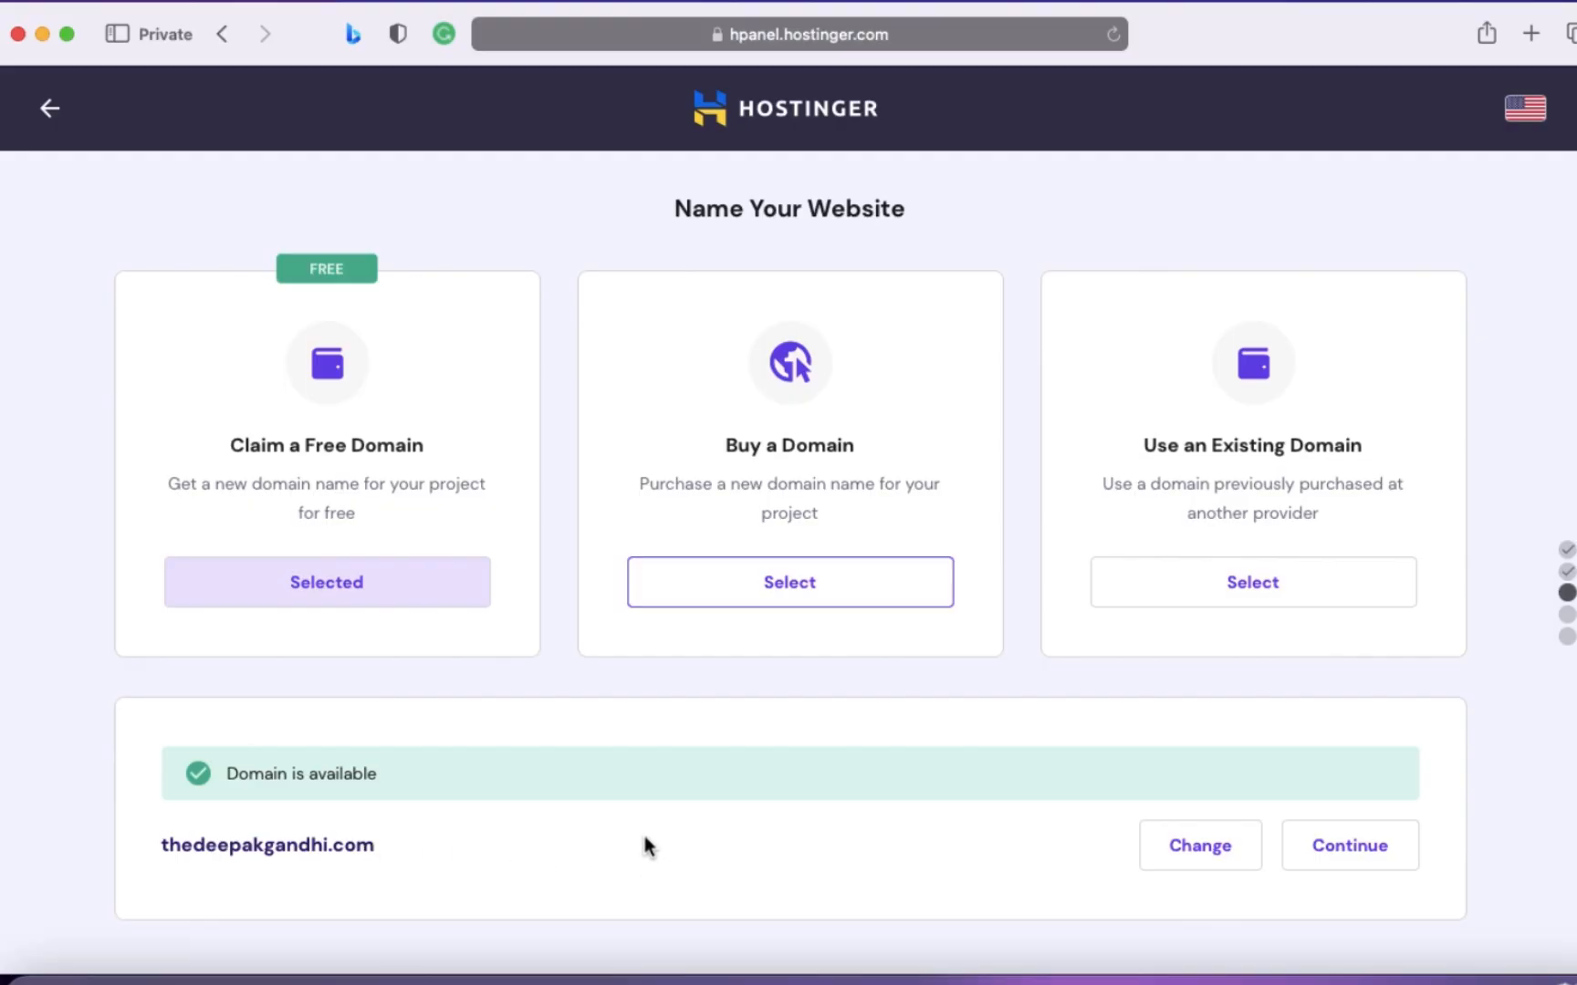
click(1389, 862)
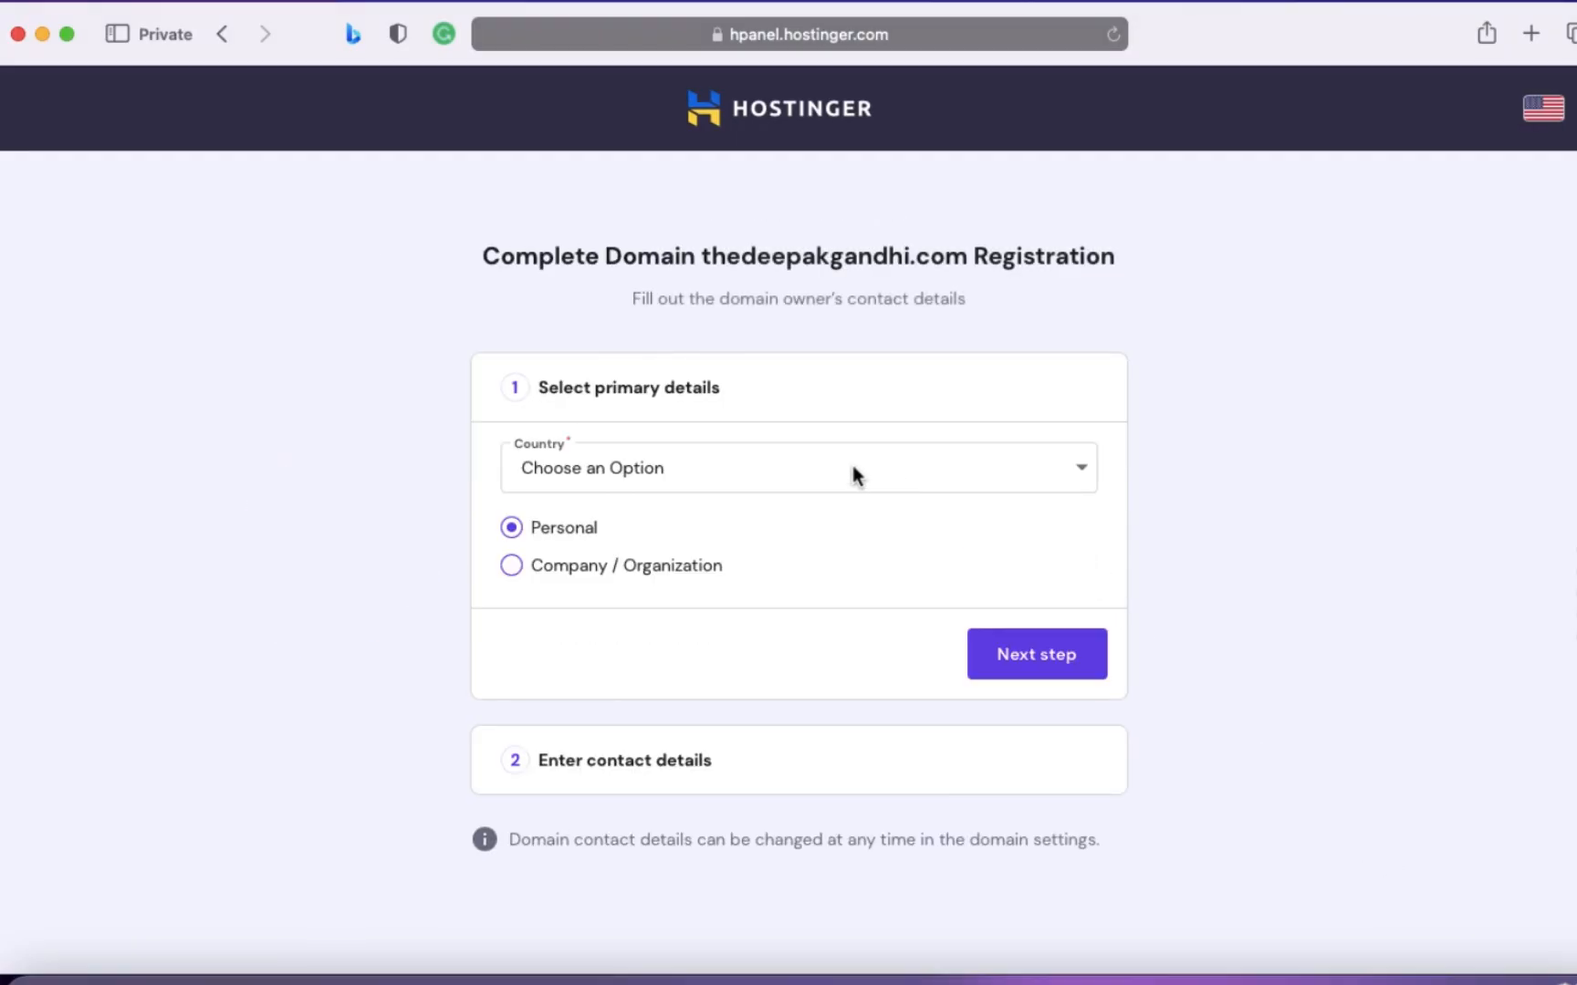
click(963, 493)
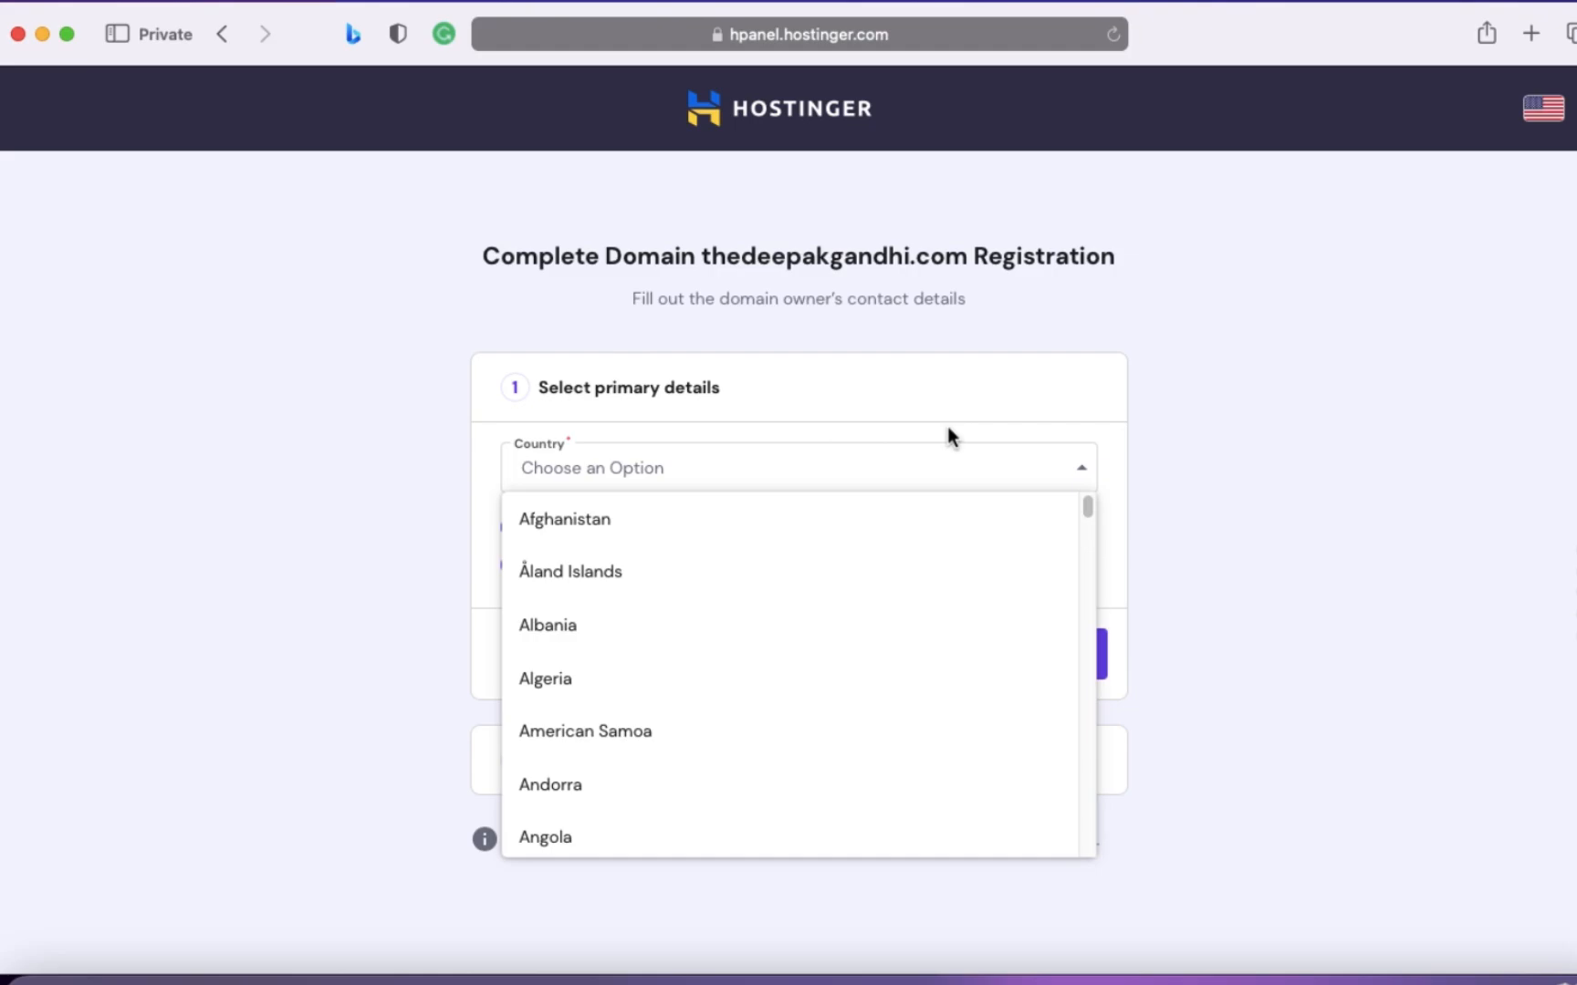
click(1032, 357)
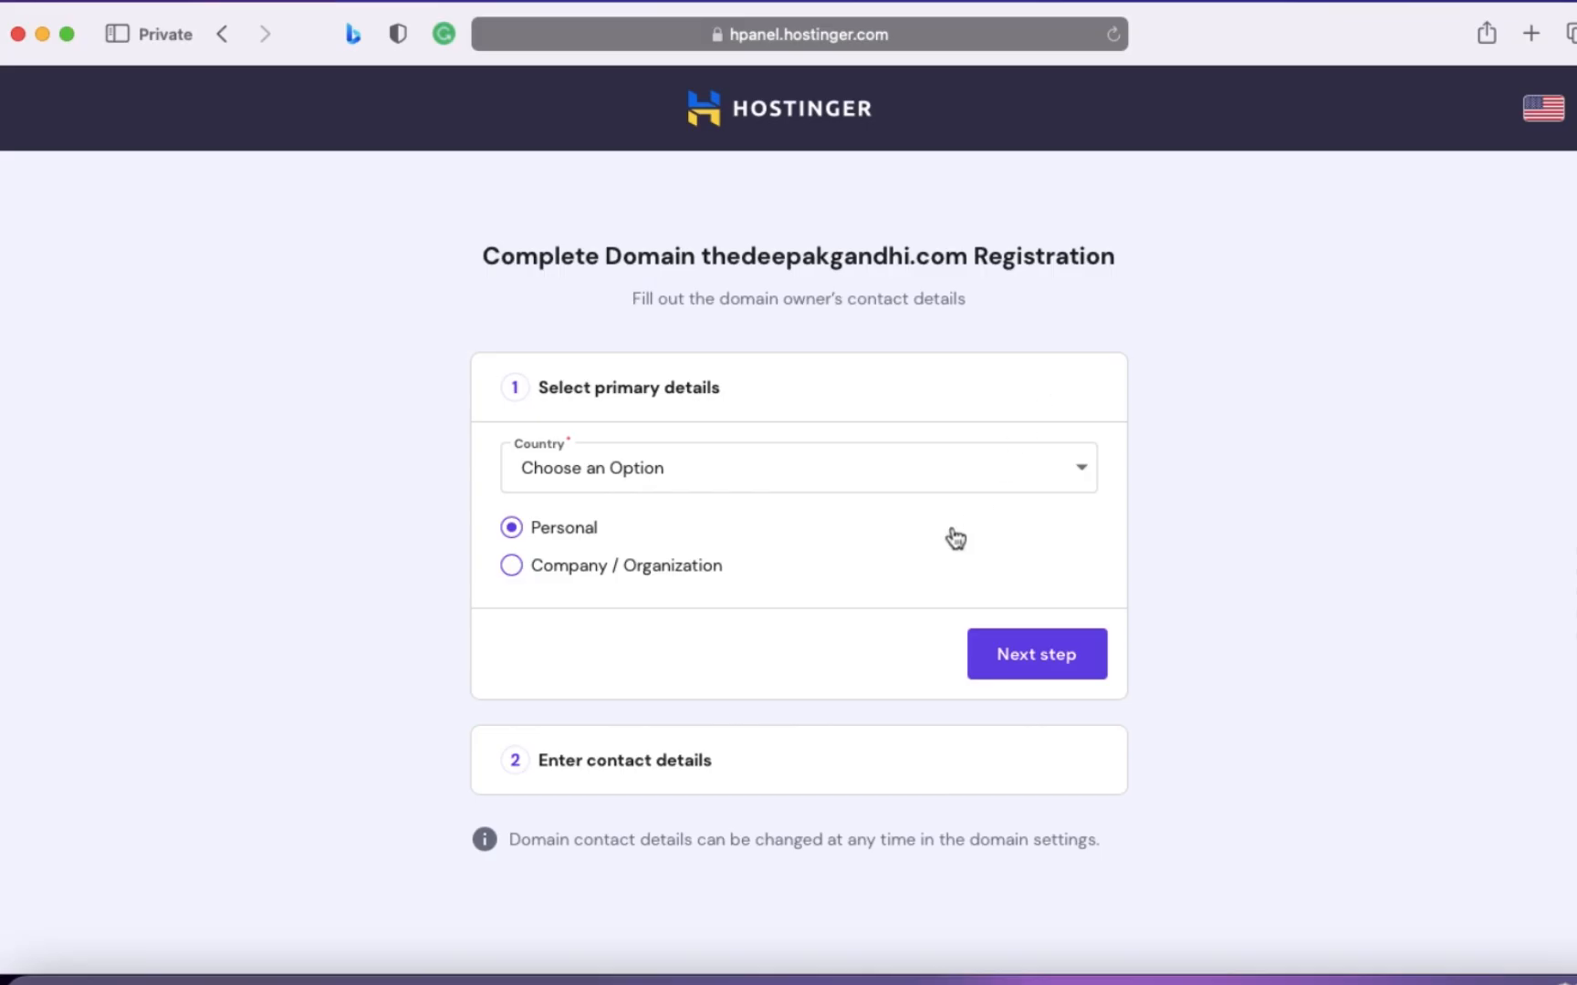
- Set the domain owner's country to India for a personal registration and continue to the contact details
click(951, 467)
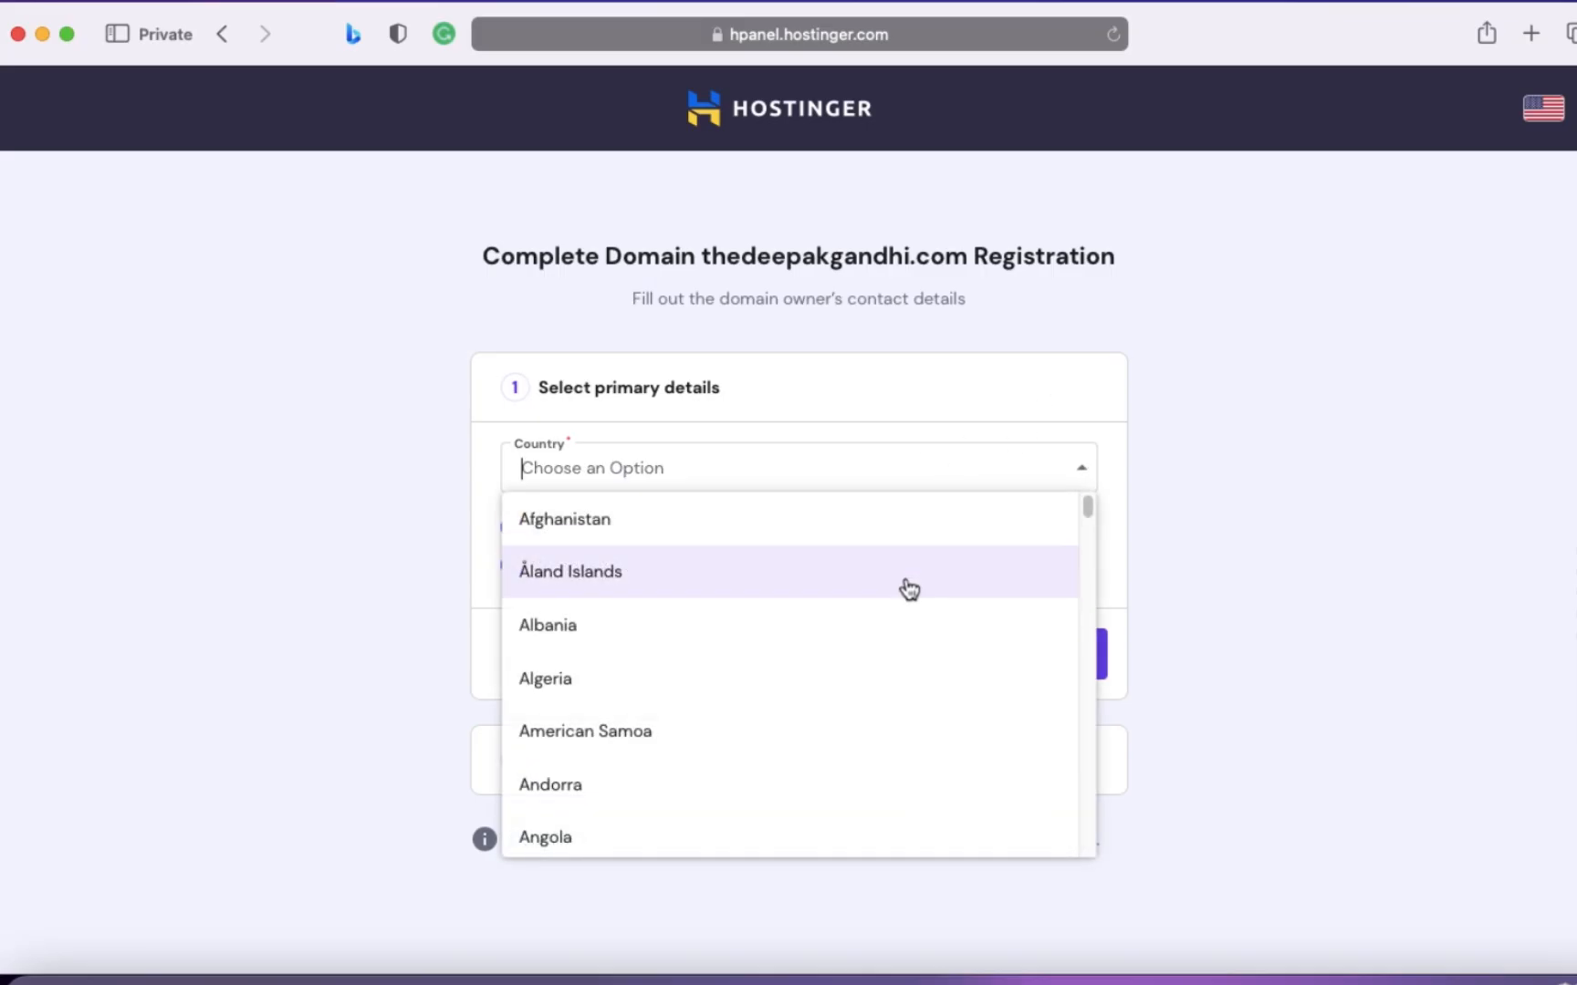
text(ind)
click(746, 517)
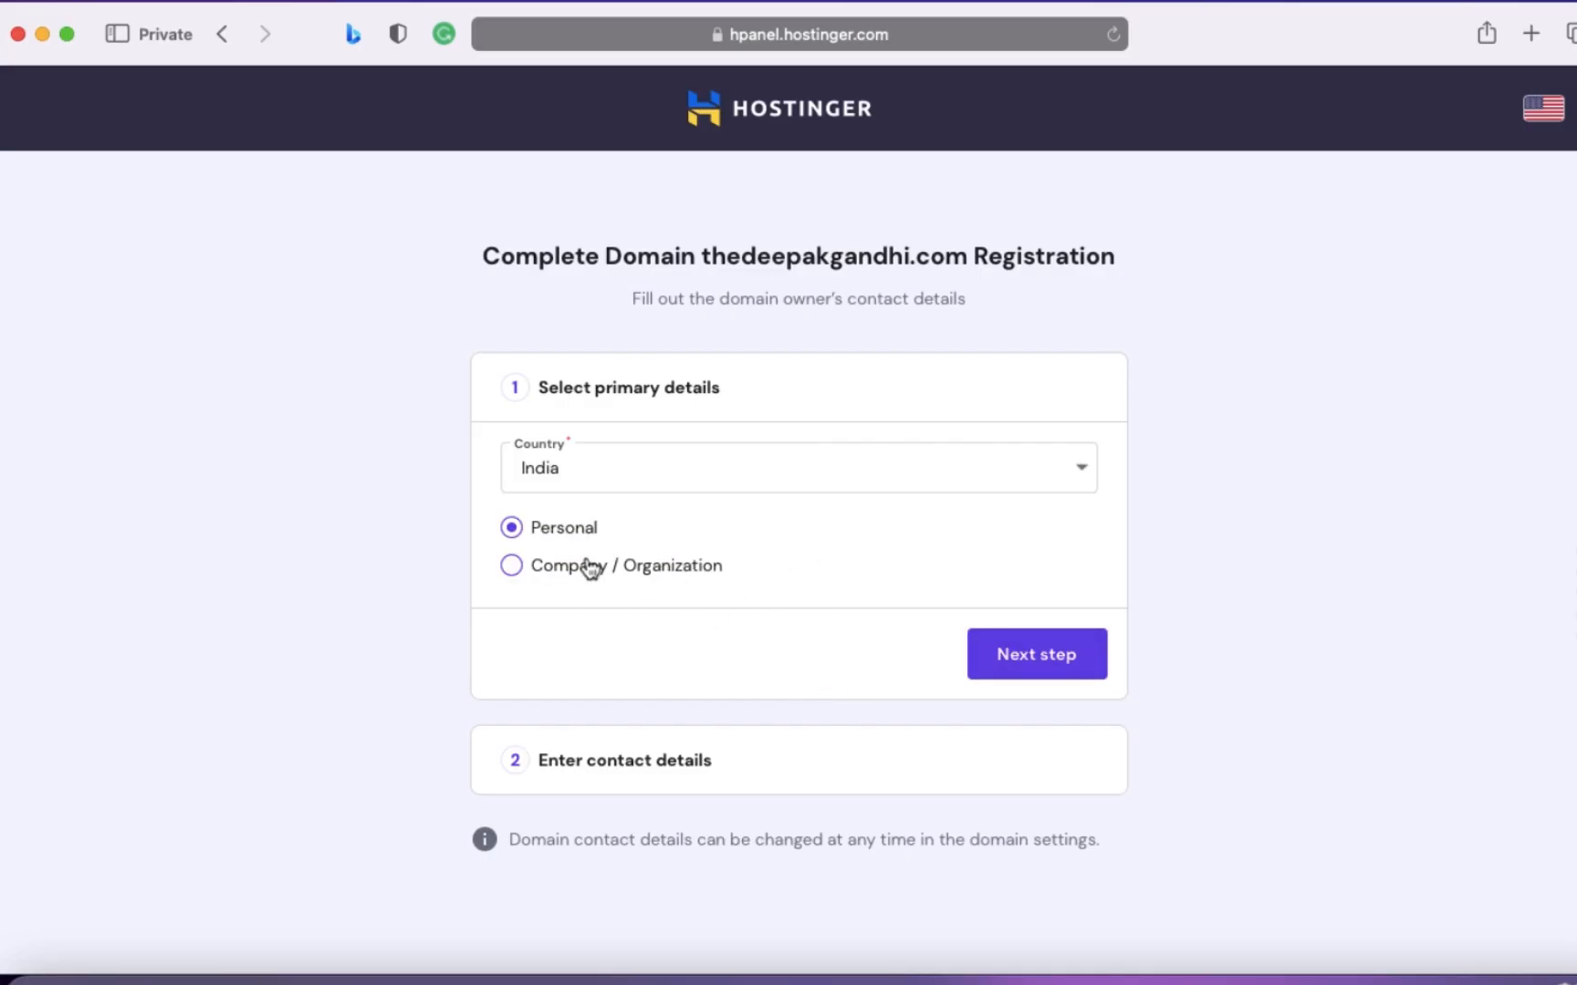
click(1056, 676)
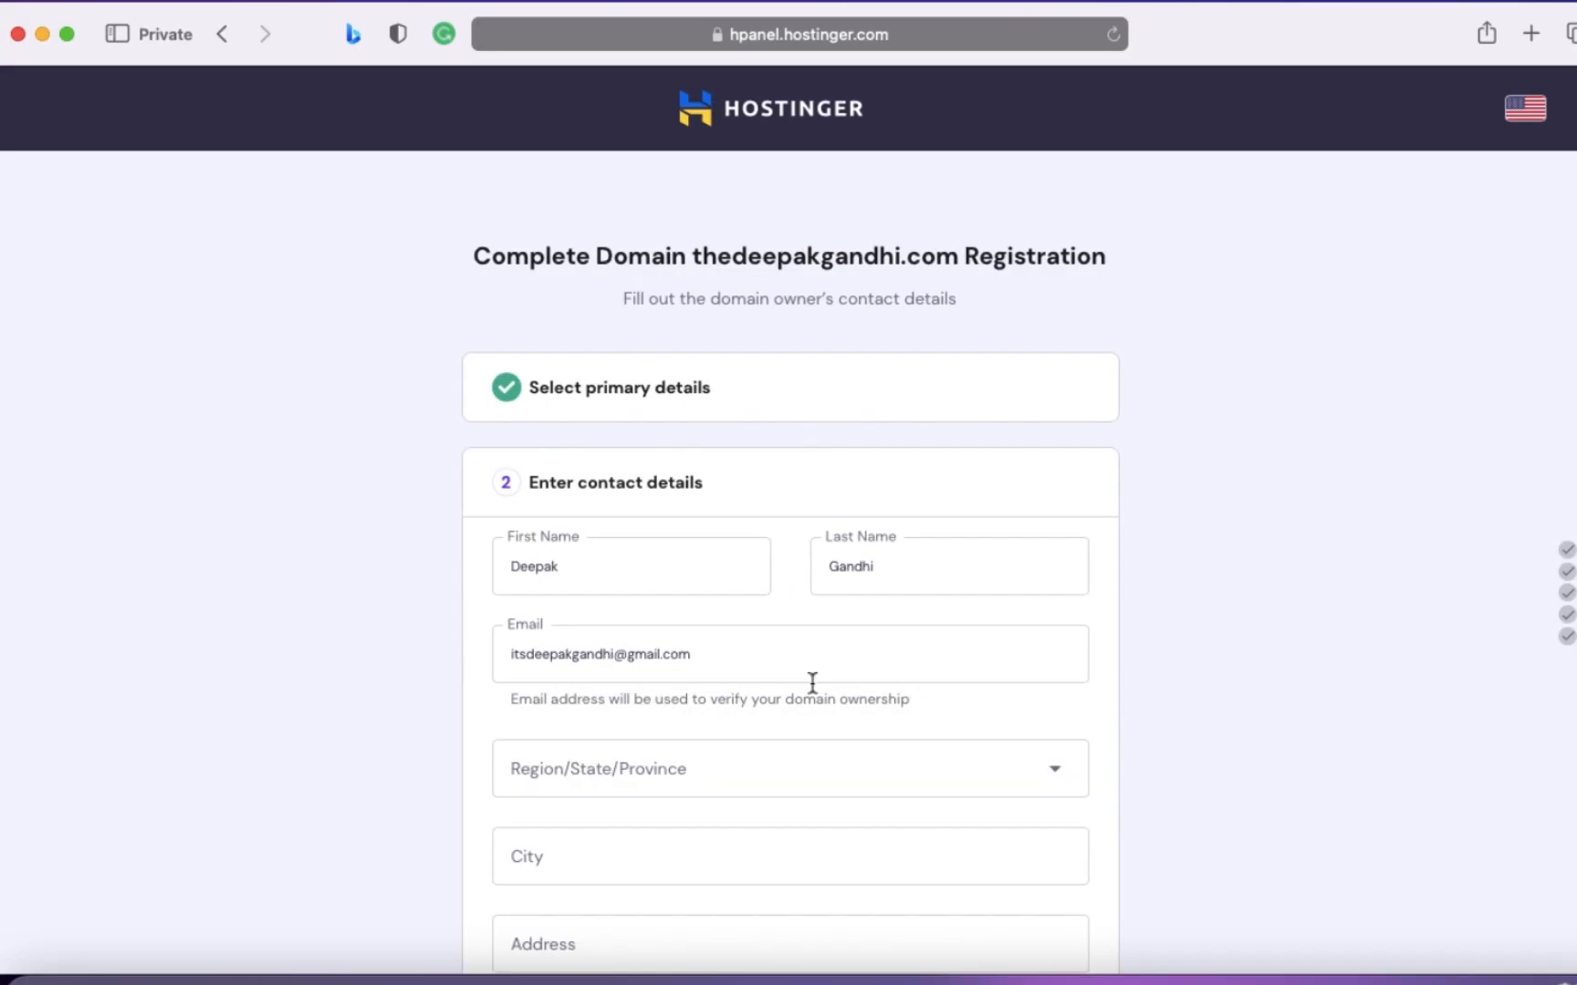
- Fill in the domain owner's region, city, address, ZIP code and phone number, and finish the registration
scroll(898, 740, down, 5)
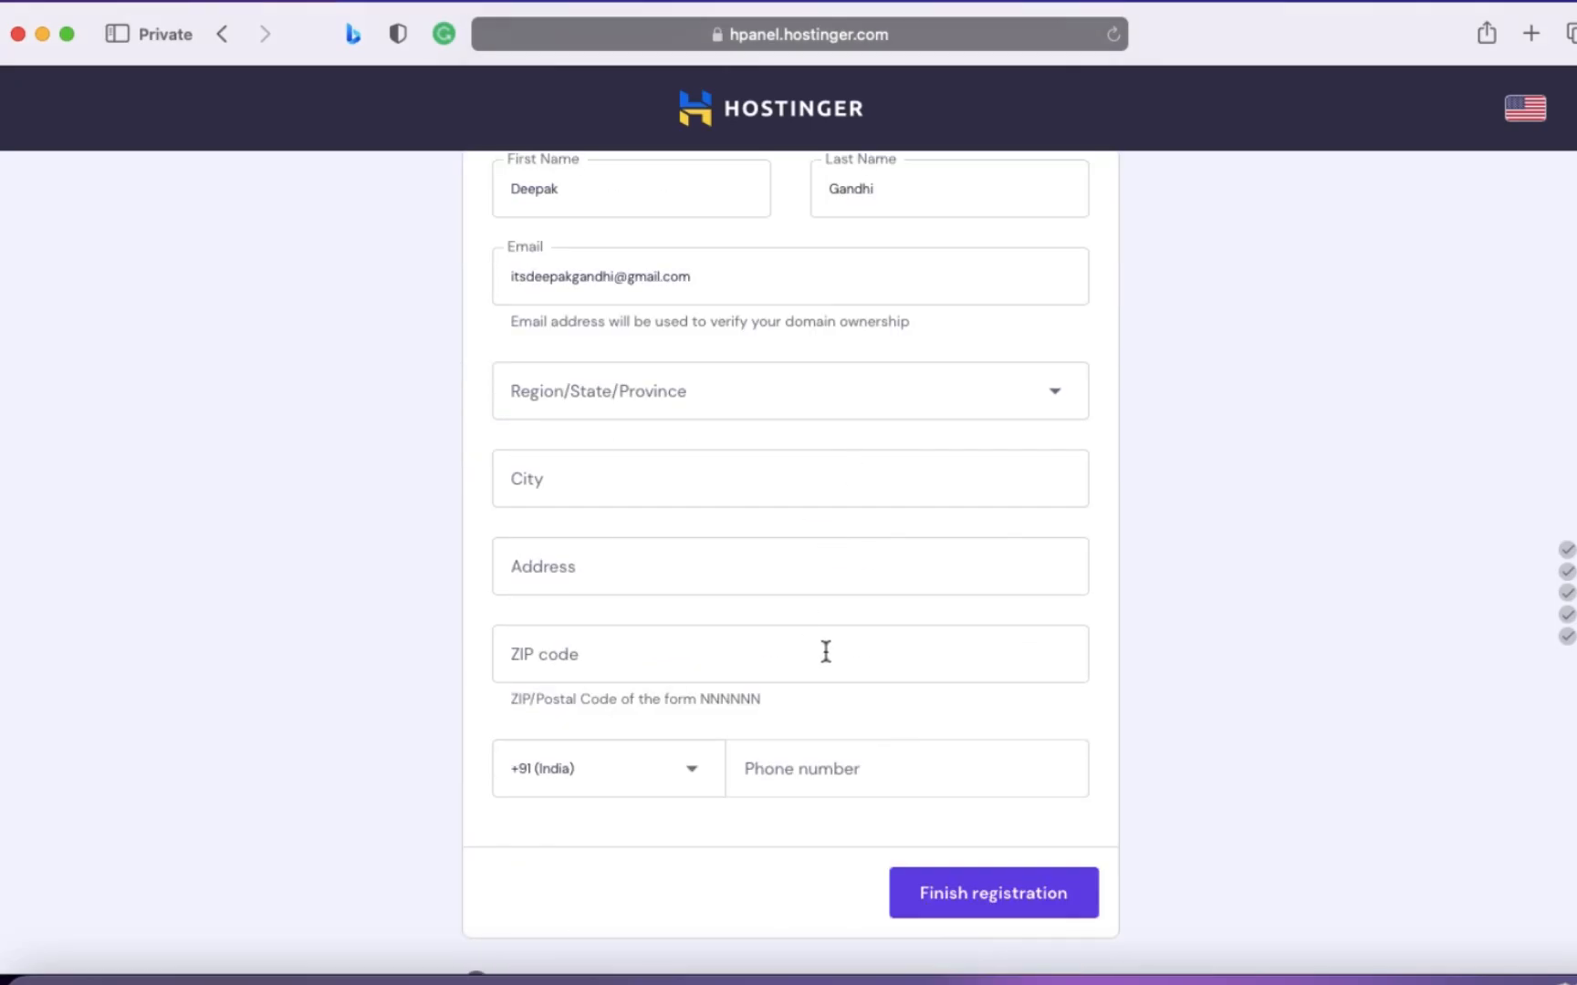
scroll(826, 655, up, 3)
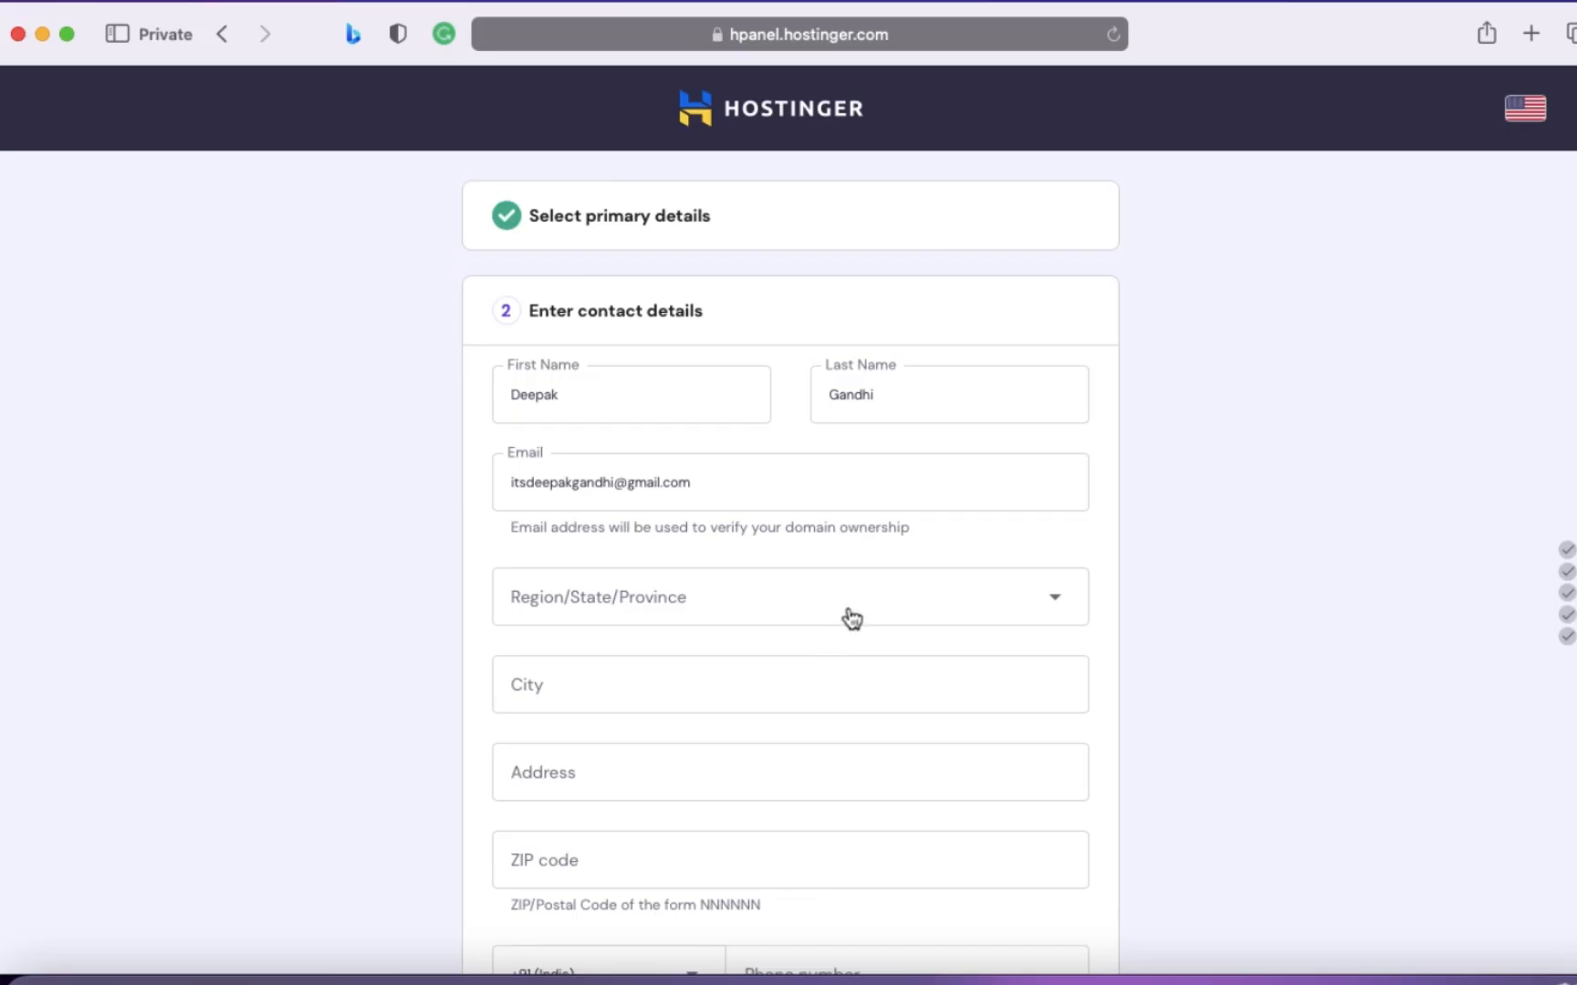
click(851, 618)
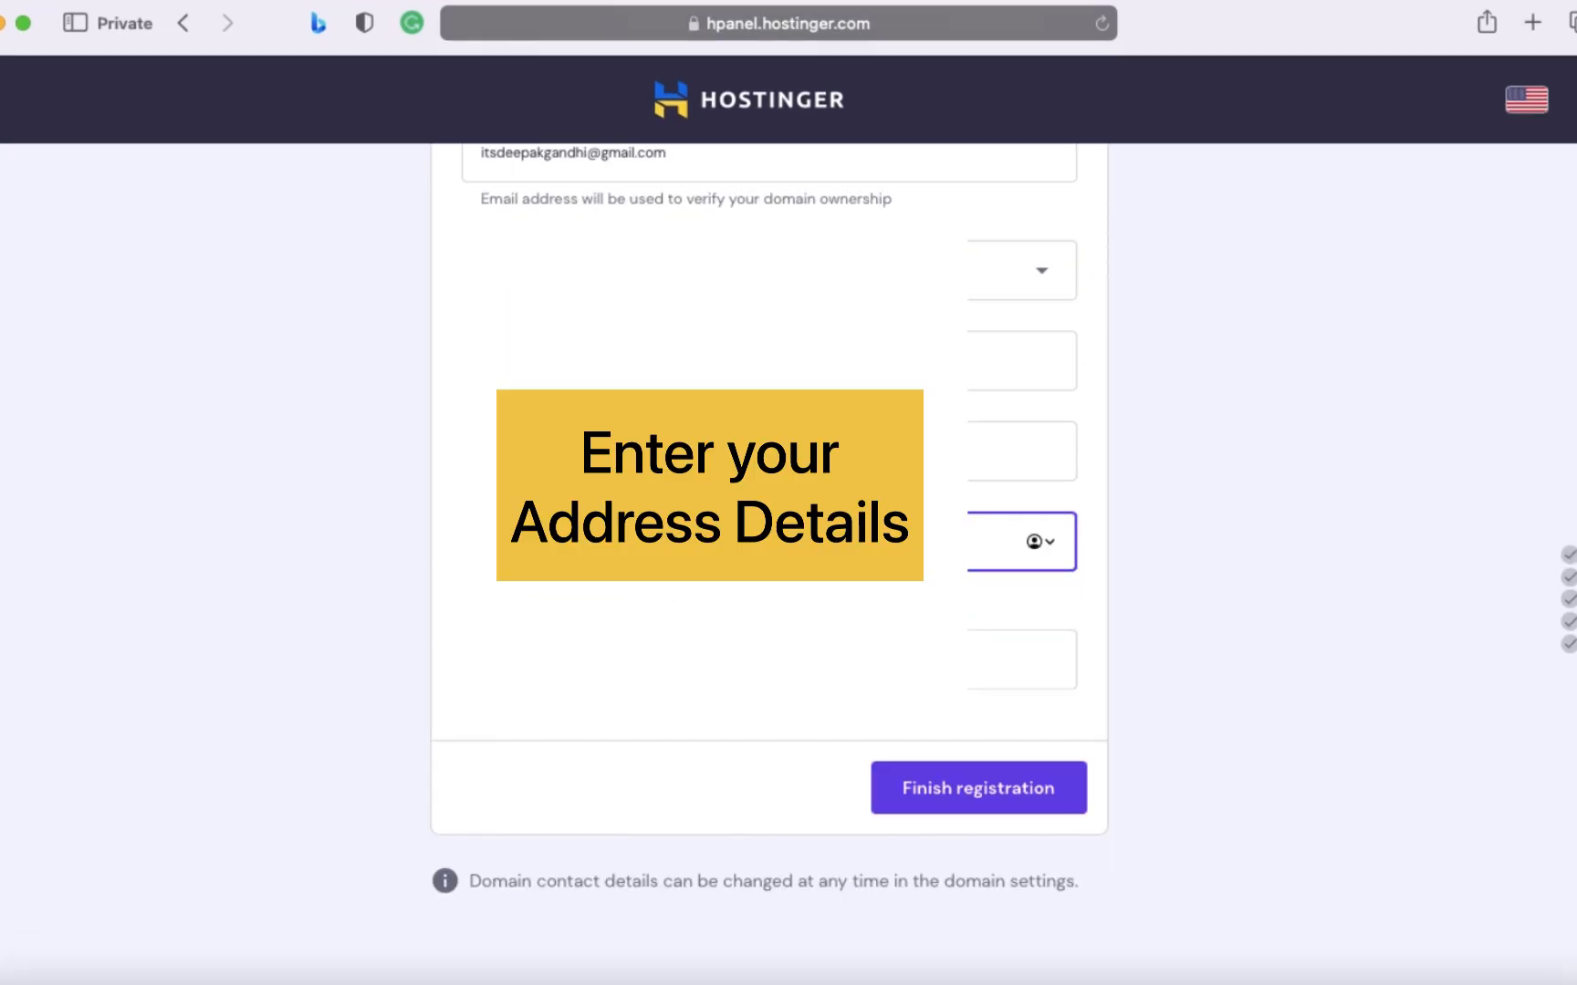
click(769, 659)
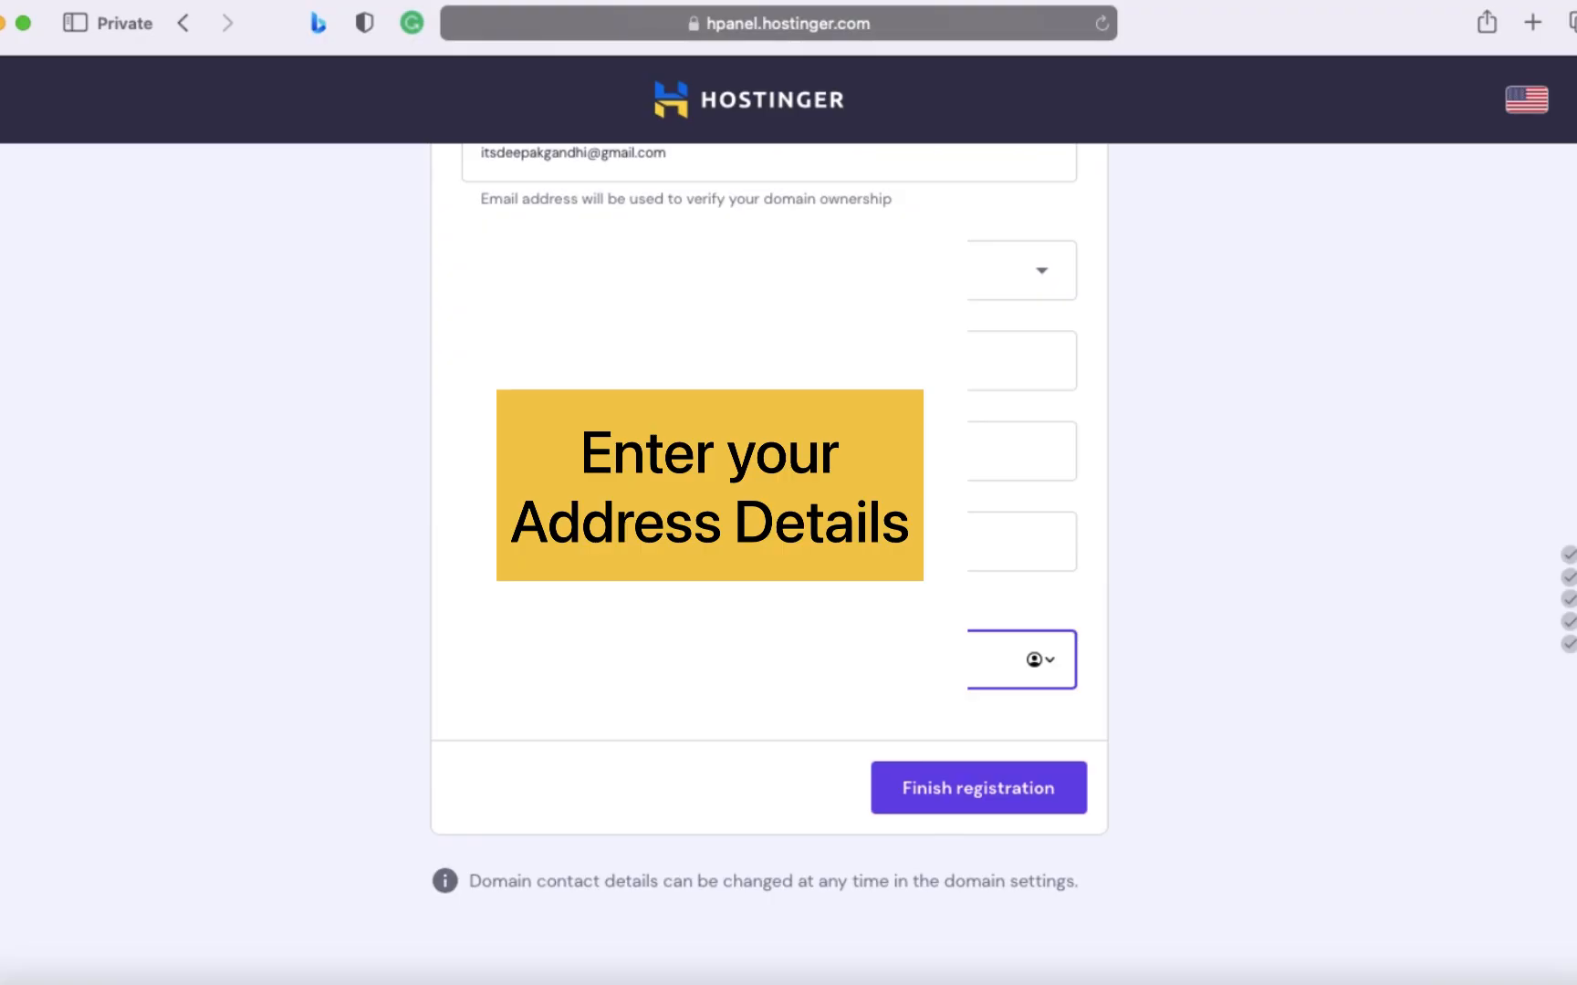
click(1061, 795)
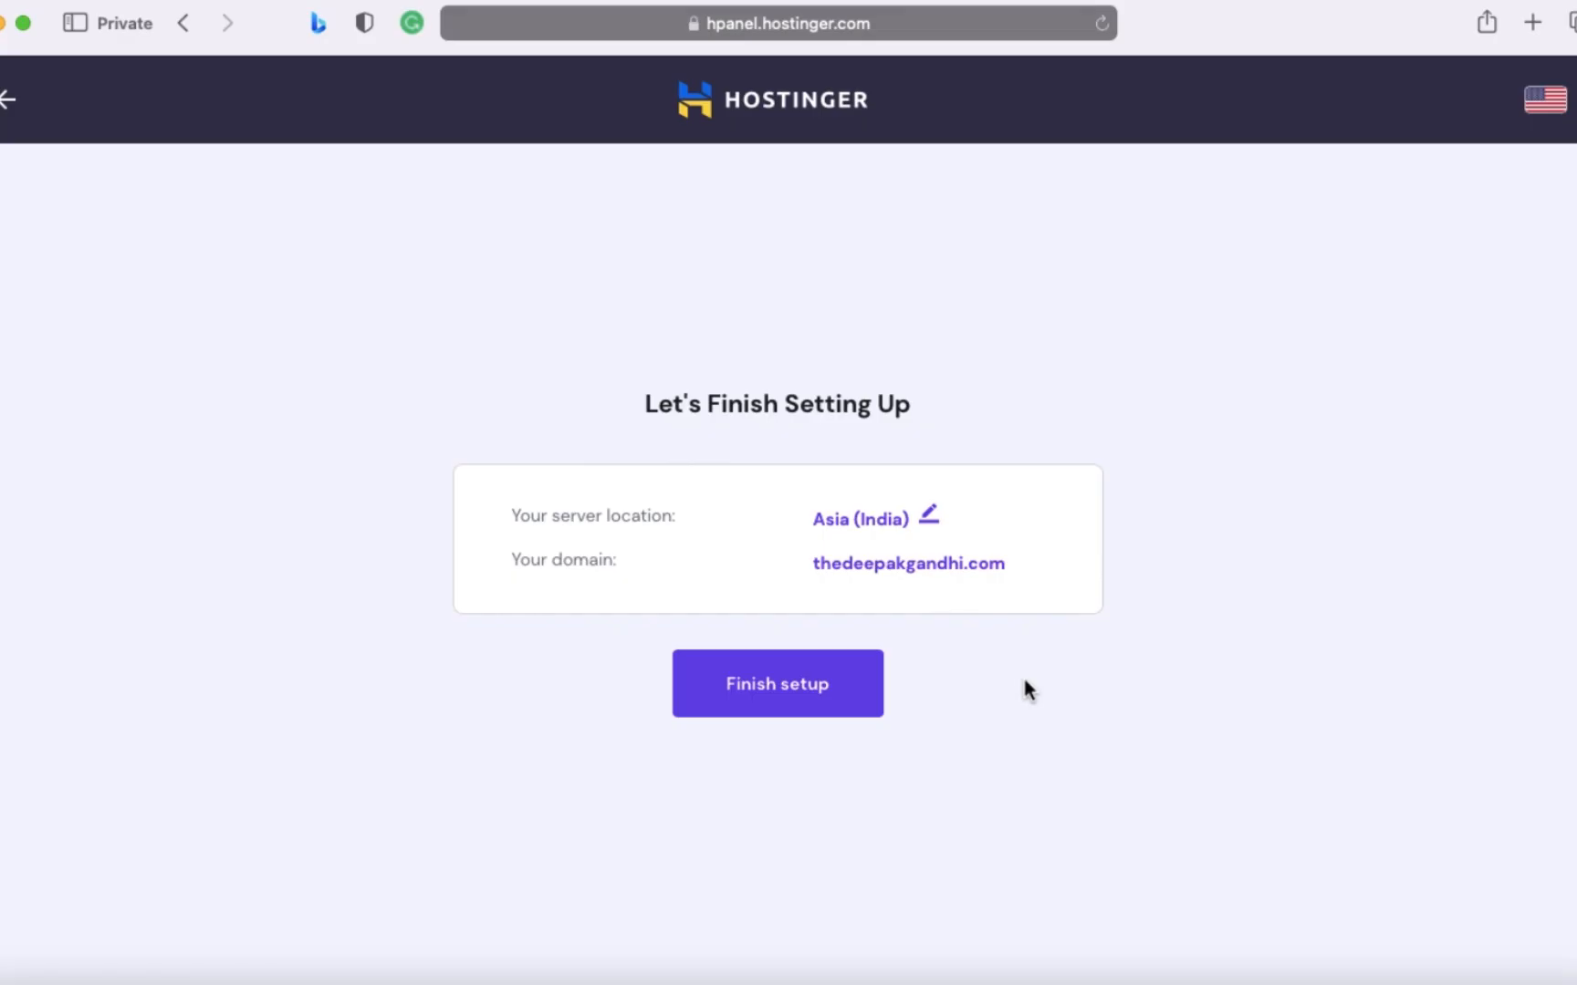
- Finish the hosting setup and open the new site's WordPress installations page in the control panel
click(843, 708)
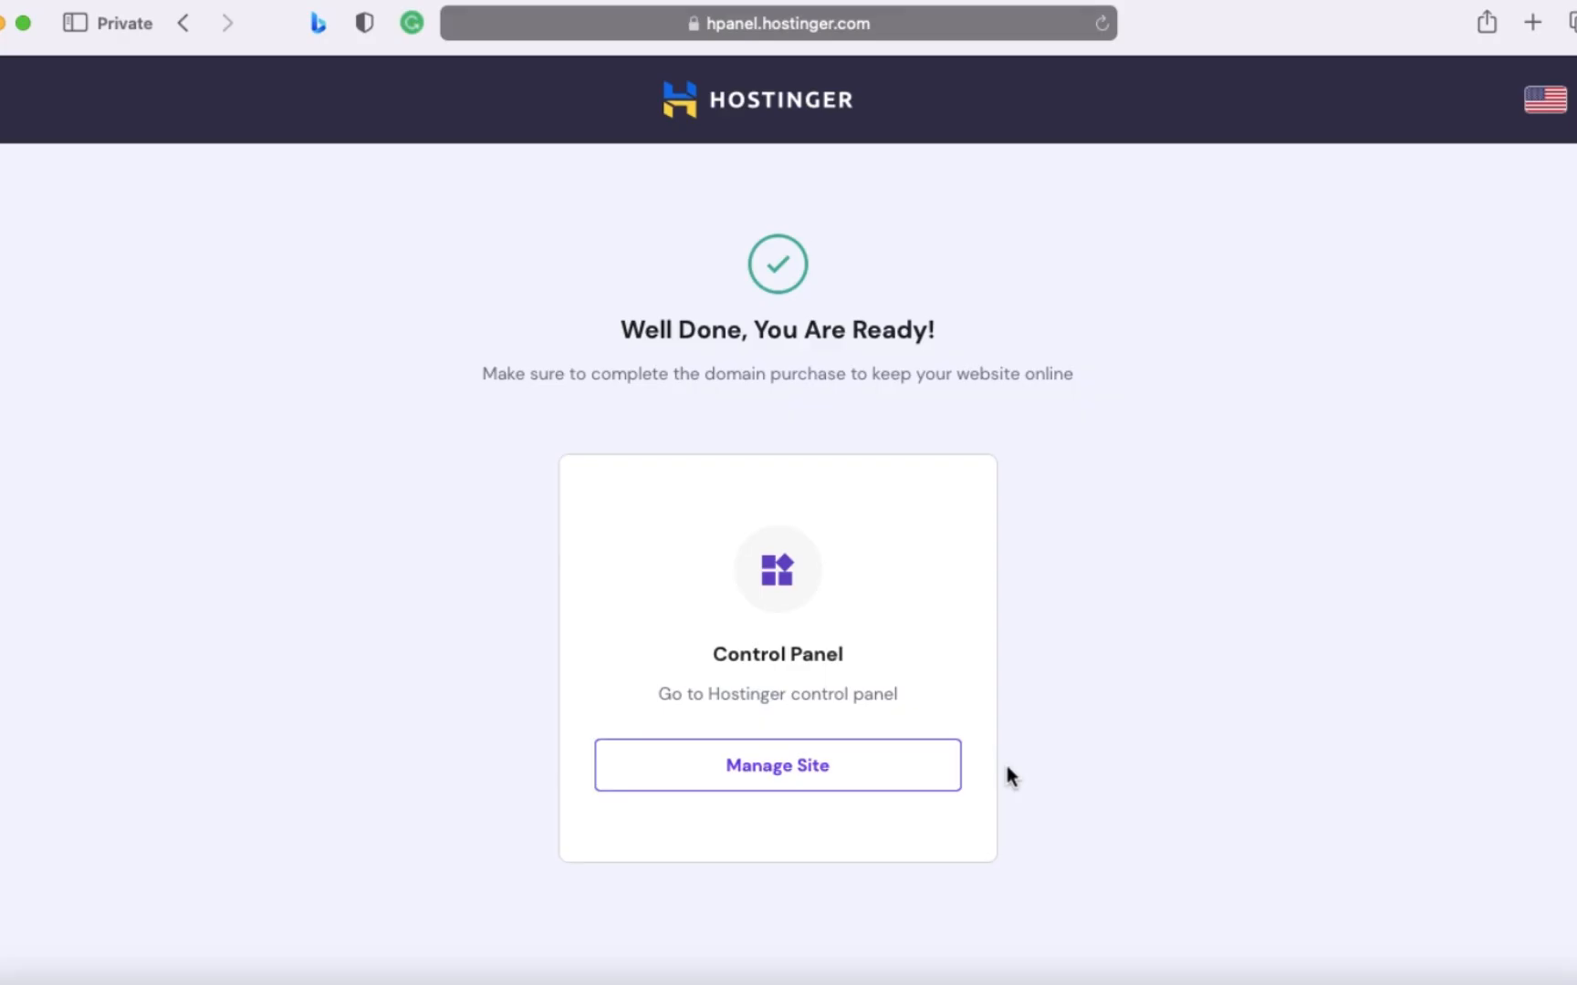
click(841, 781)
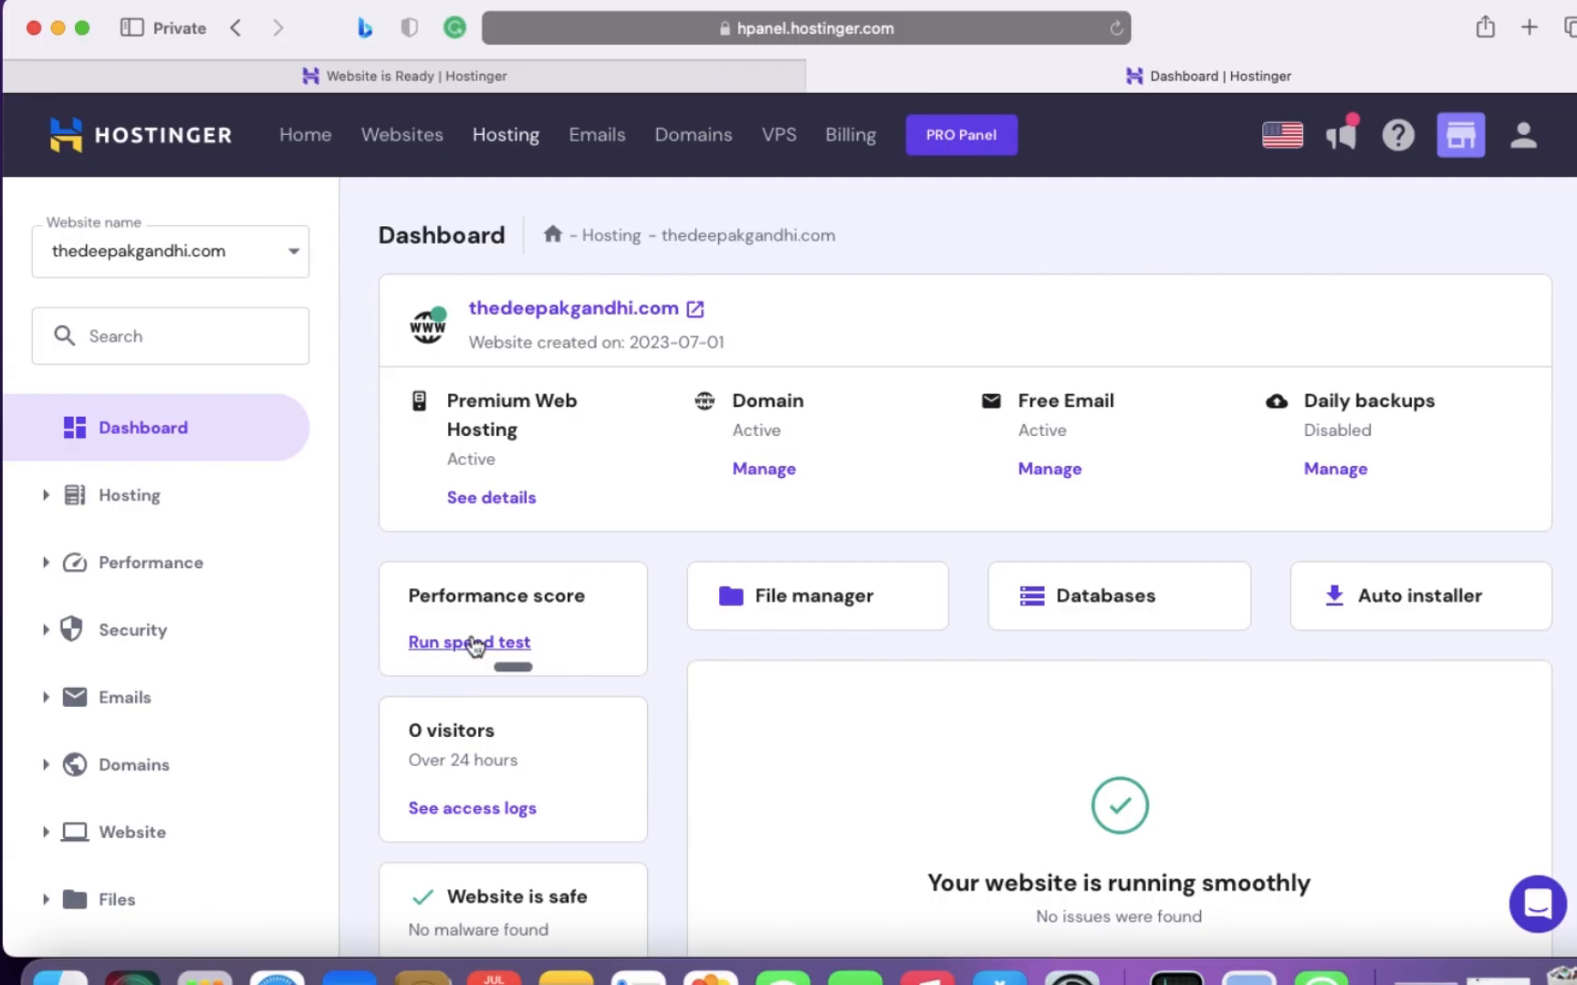
scroll(379, 637, down, 4)
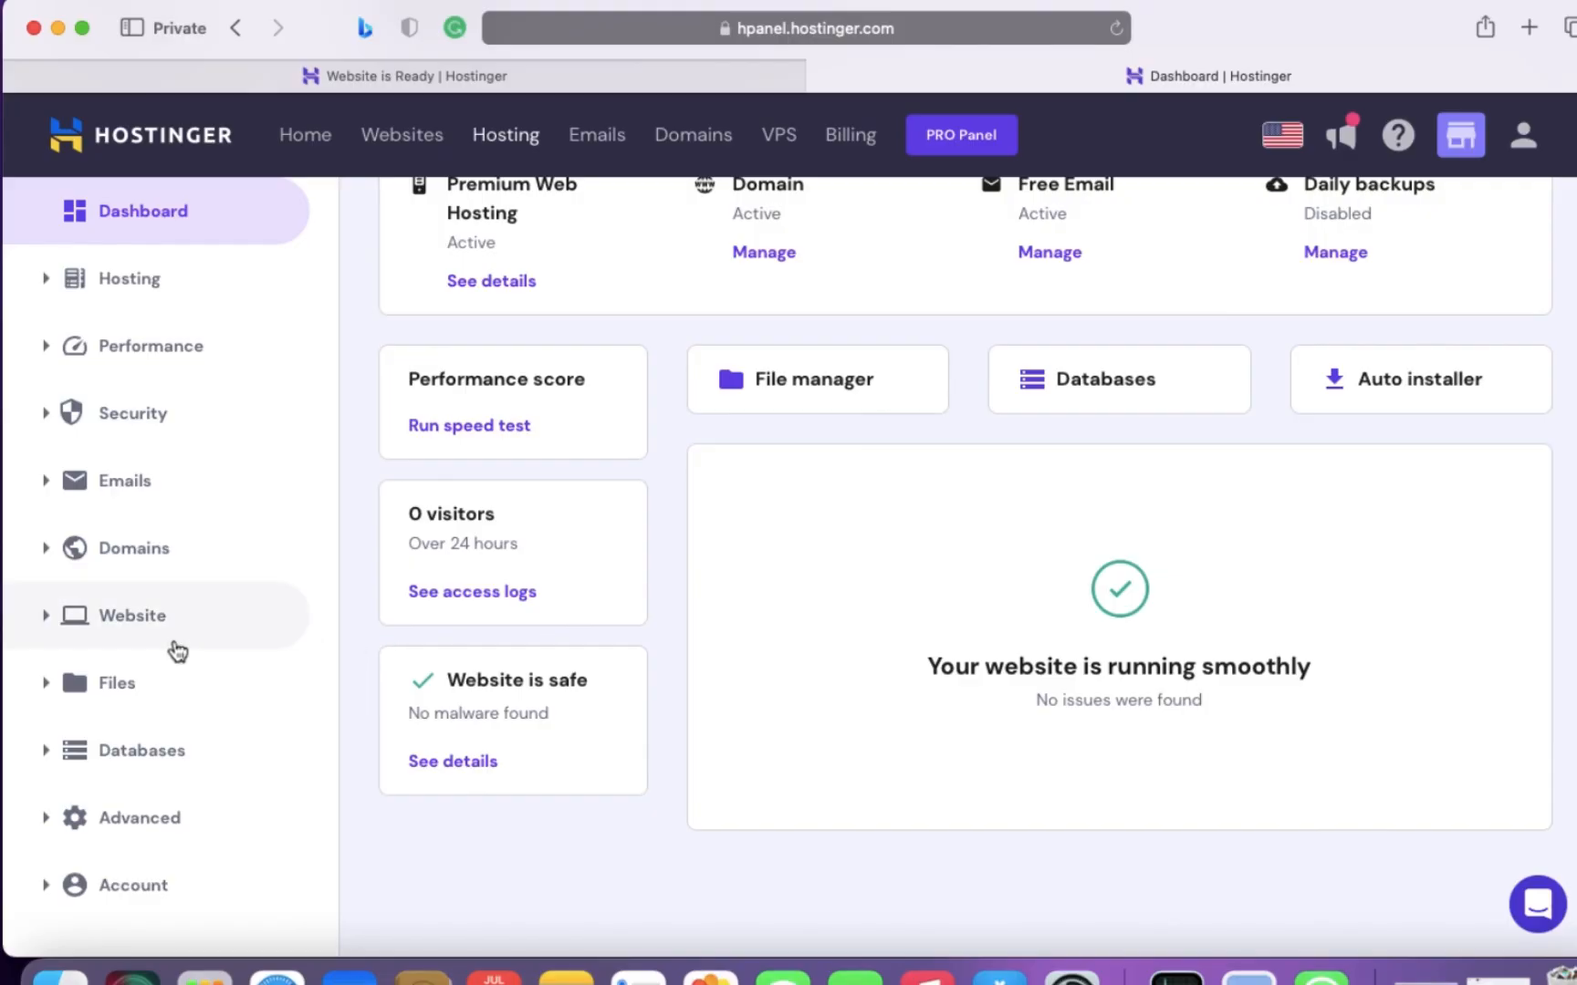
click(60, 629)
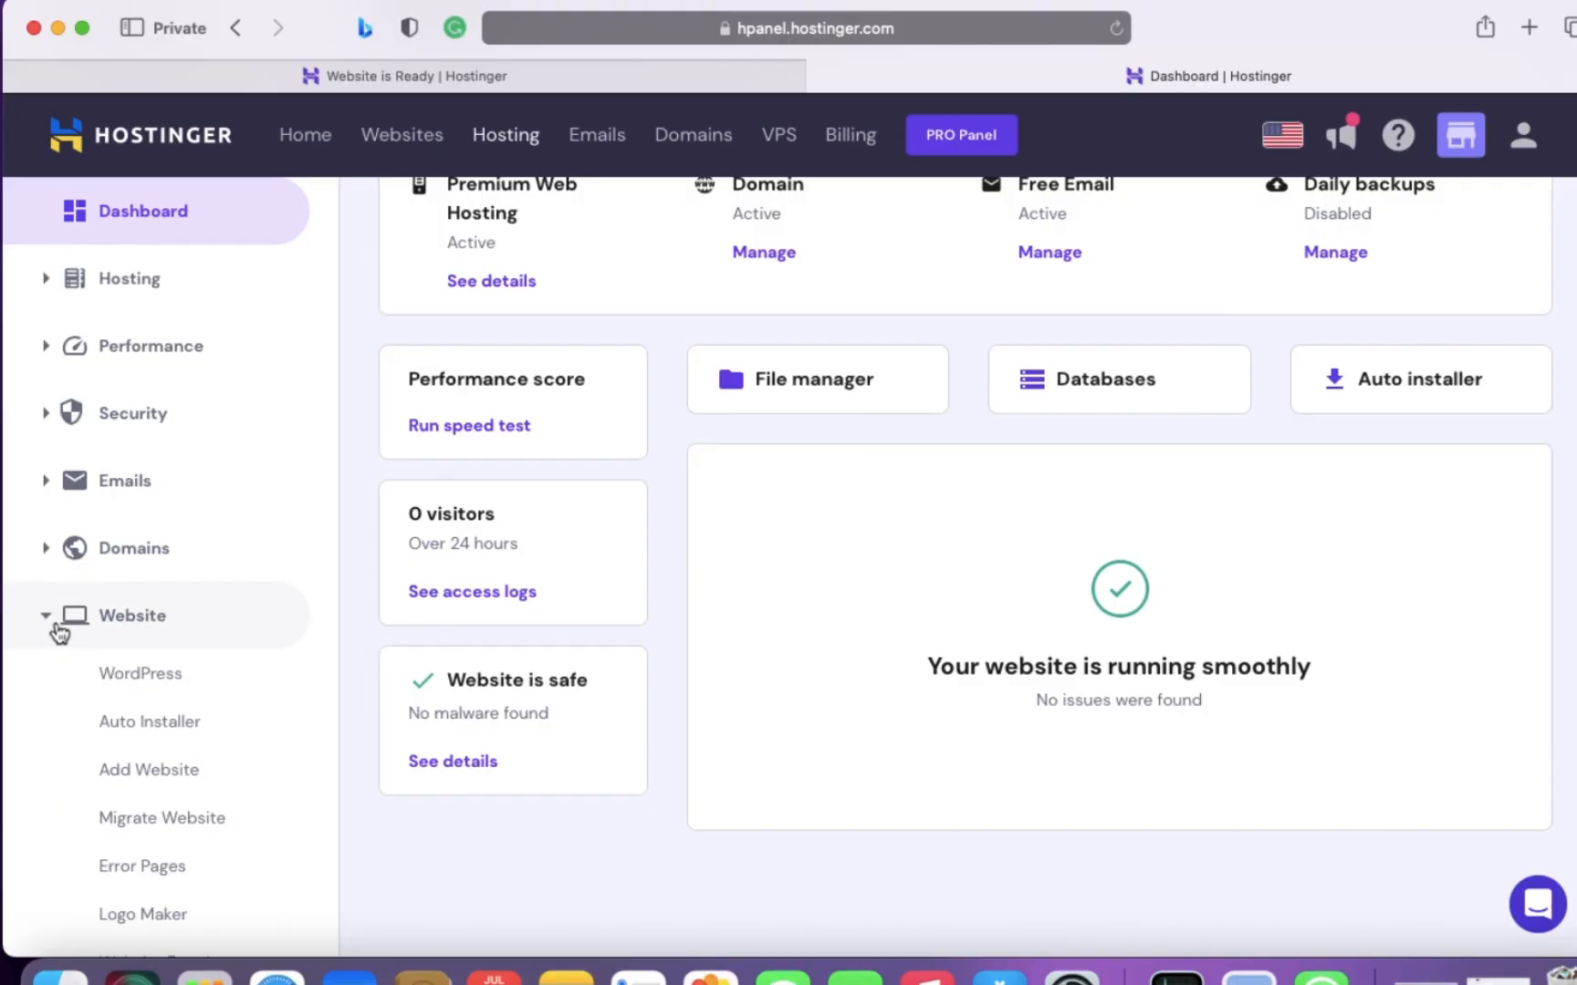
click(195, 680)
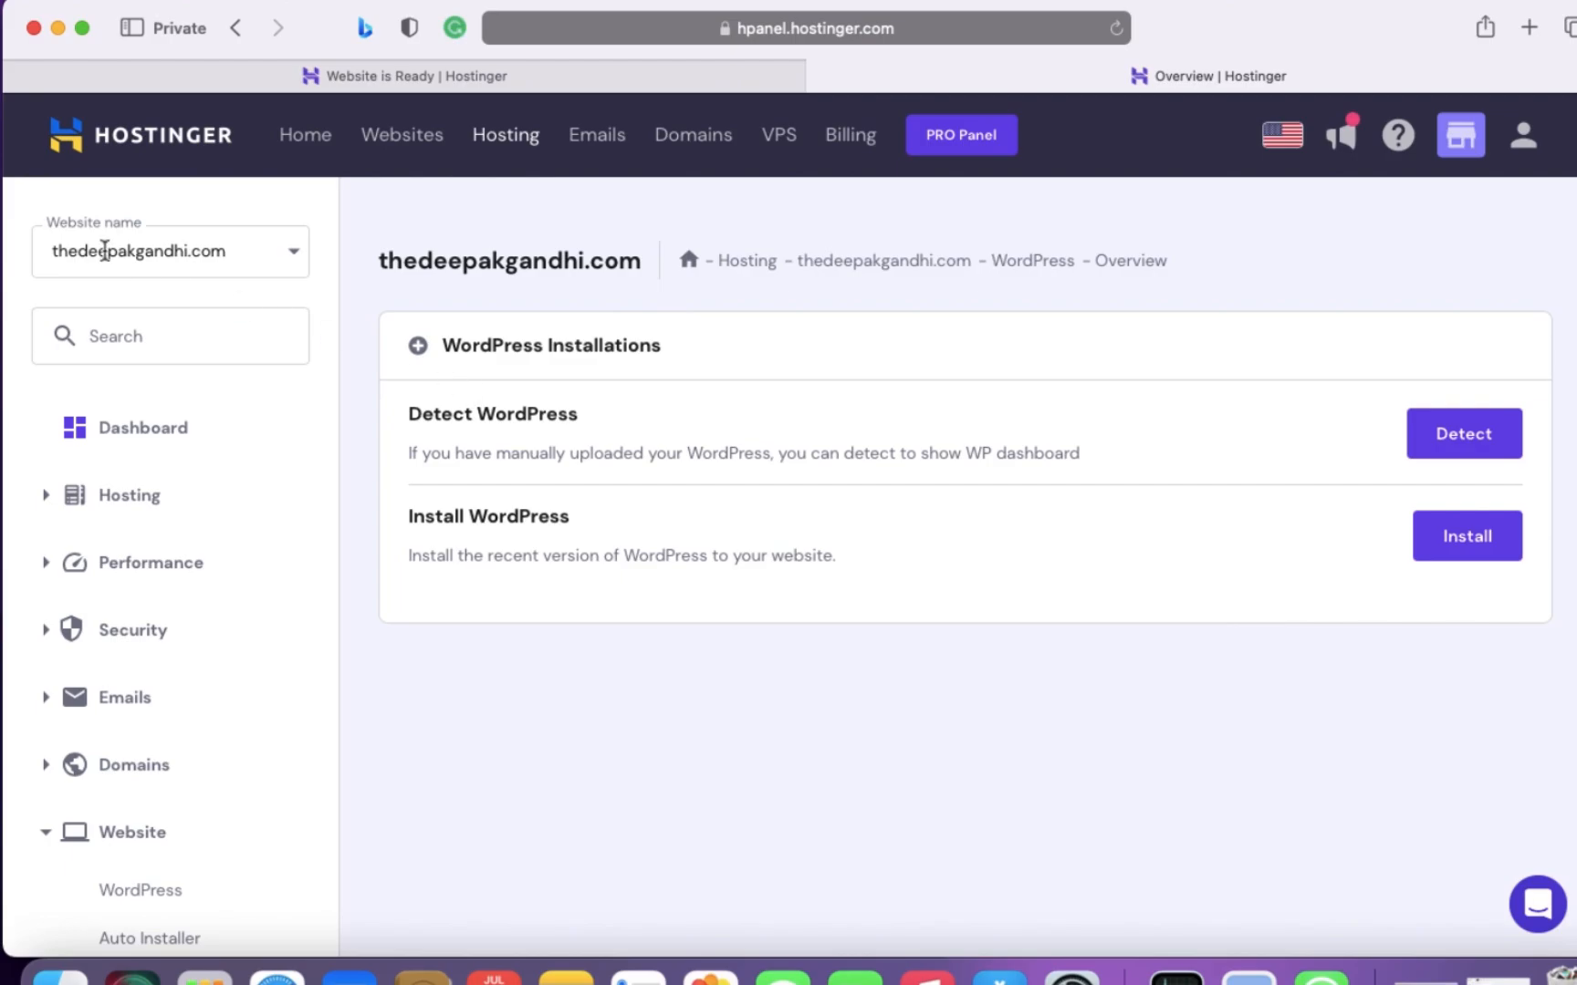
drag(206, 248, 36, 257)
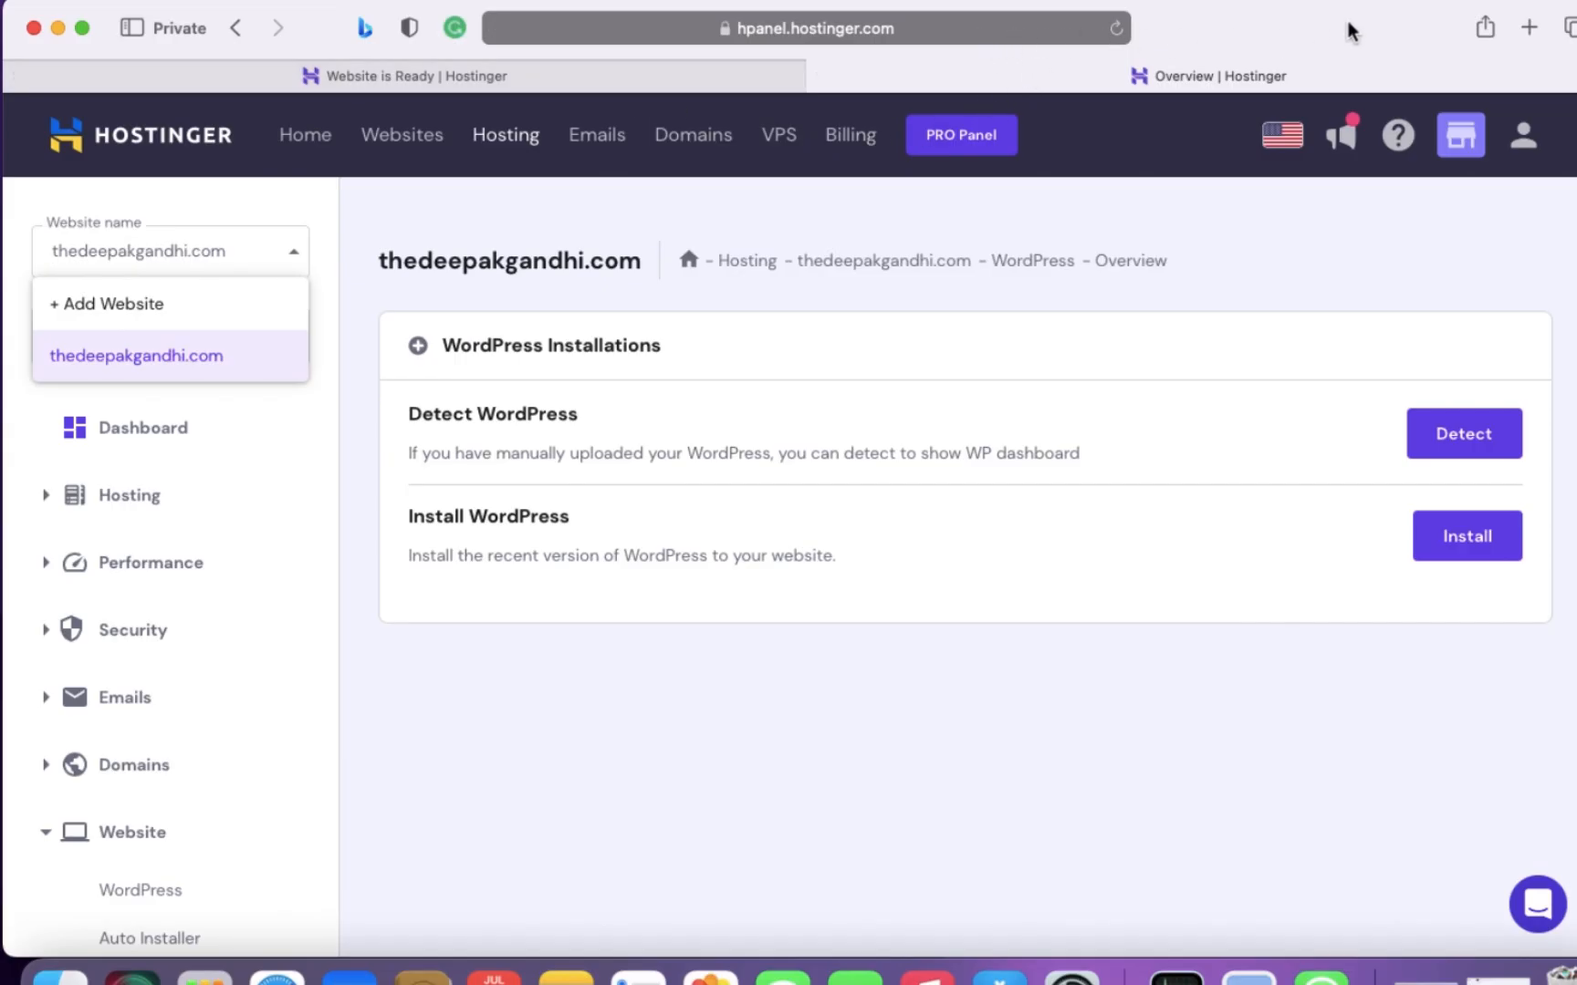
click(1529, 29)
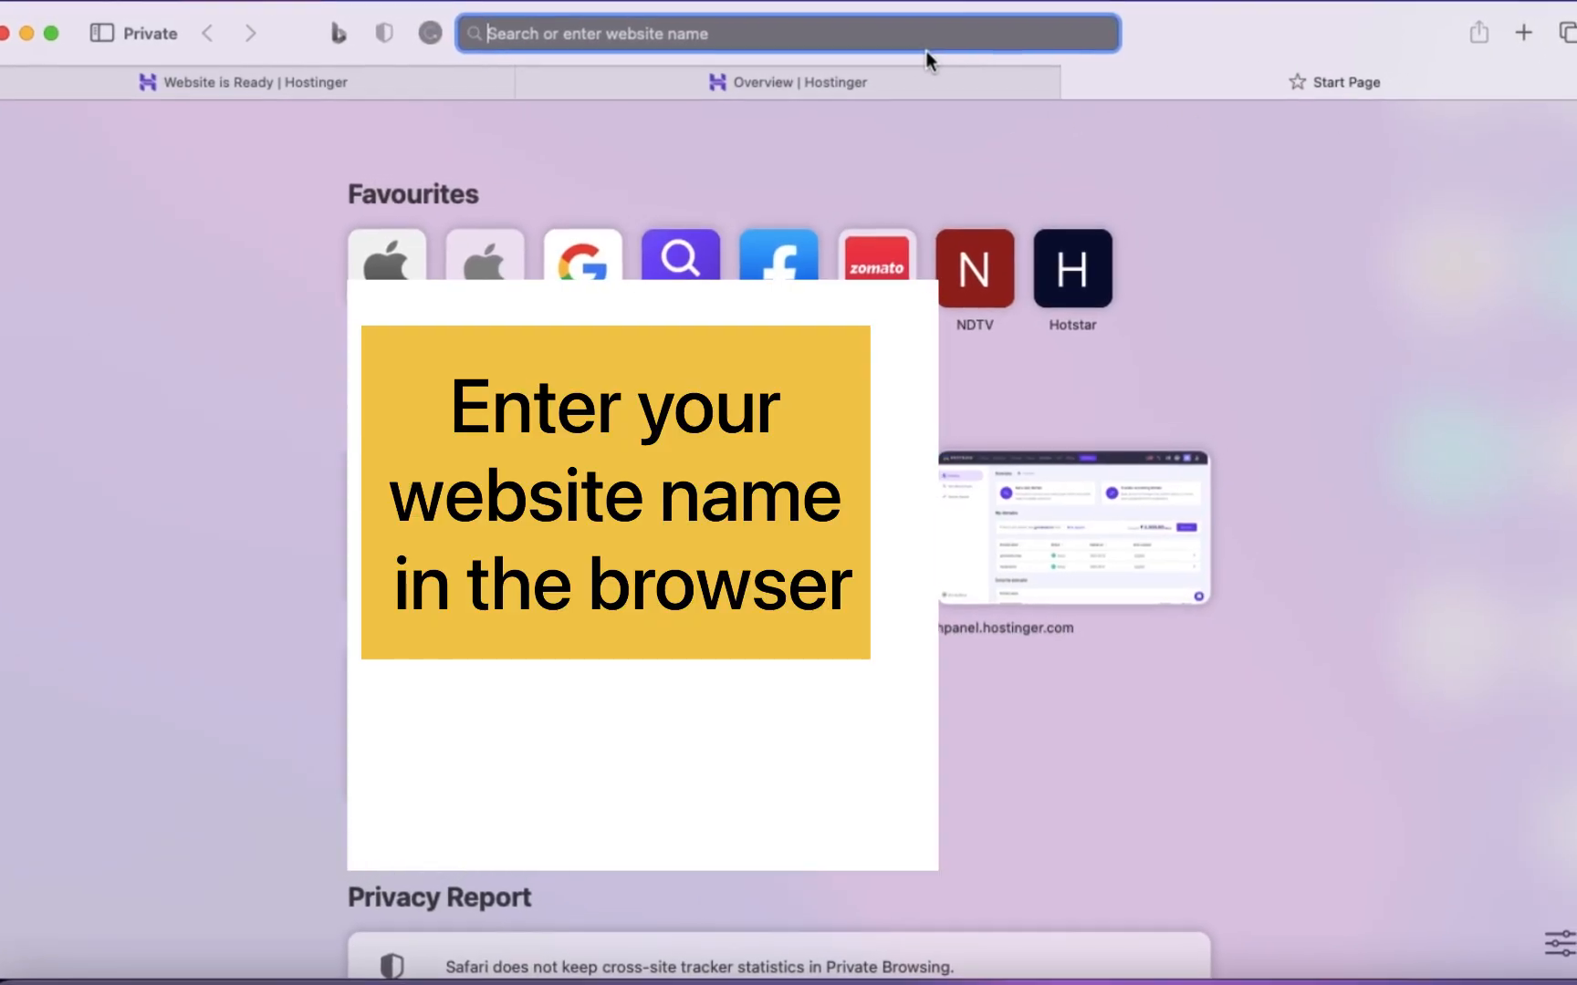
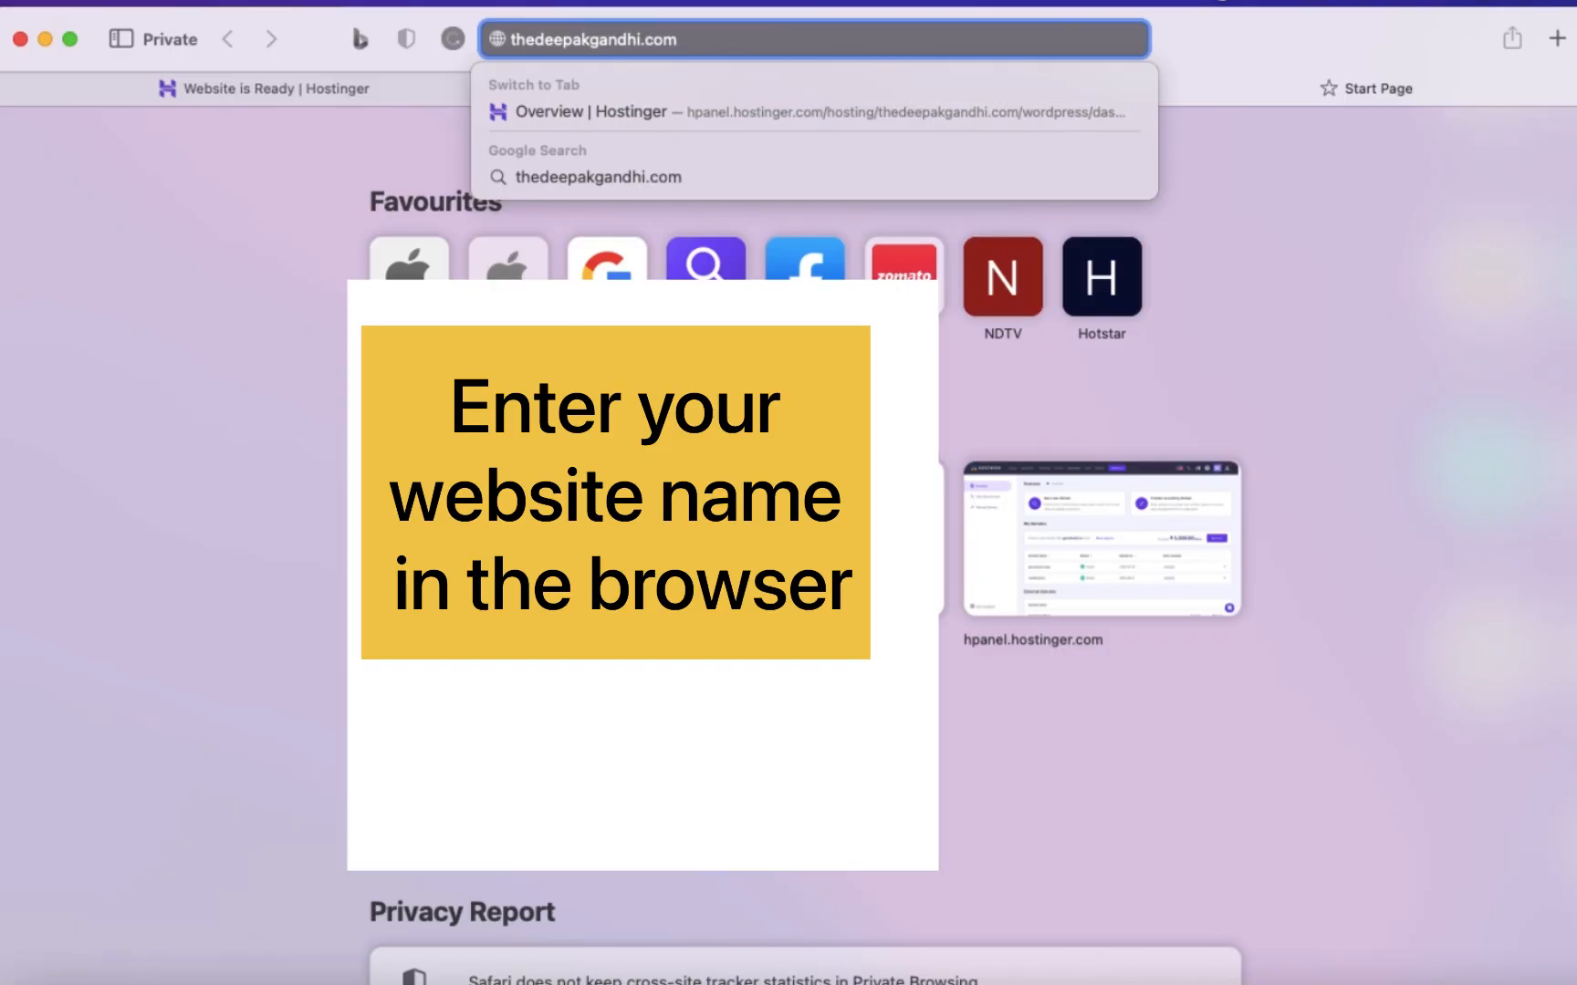
click(663, 39)
key(Left)
key(Left)
key(Left)
key(Left)
key(Left)
key(Left)
key(Left)
key(Left)
key(Left)
key(Left)
key(Left)
key(Left)
key(Left)
text(www.)
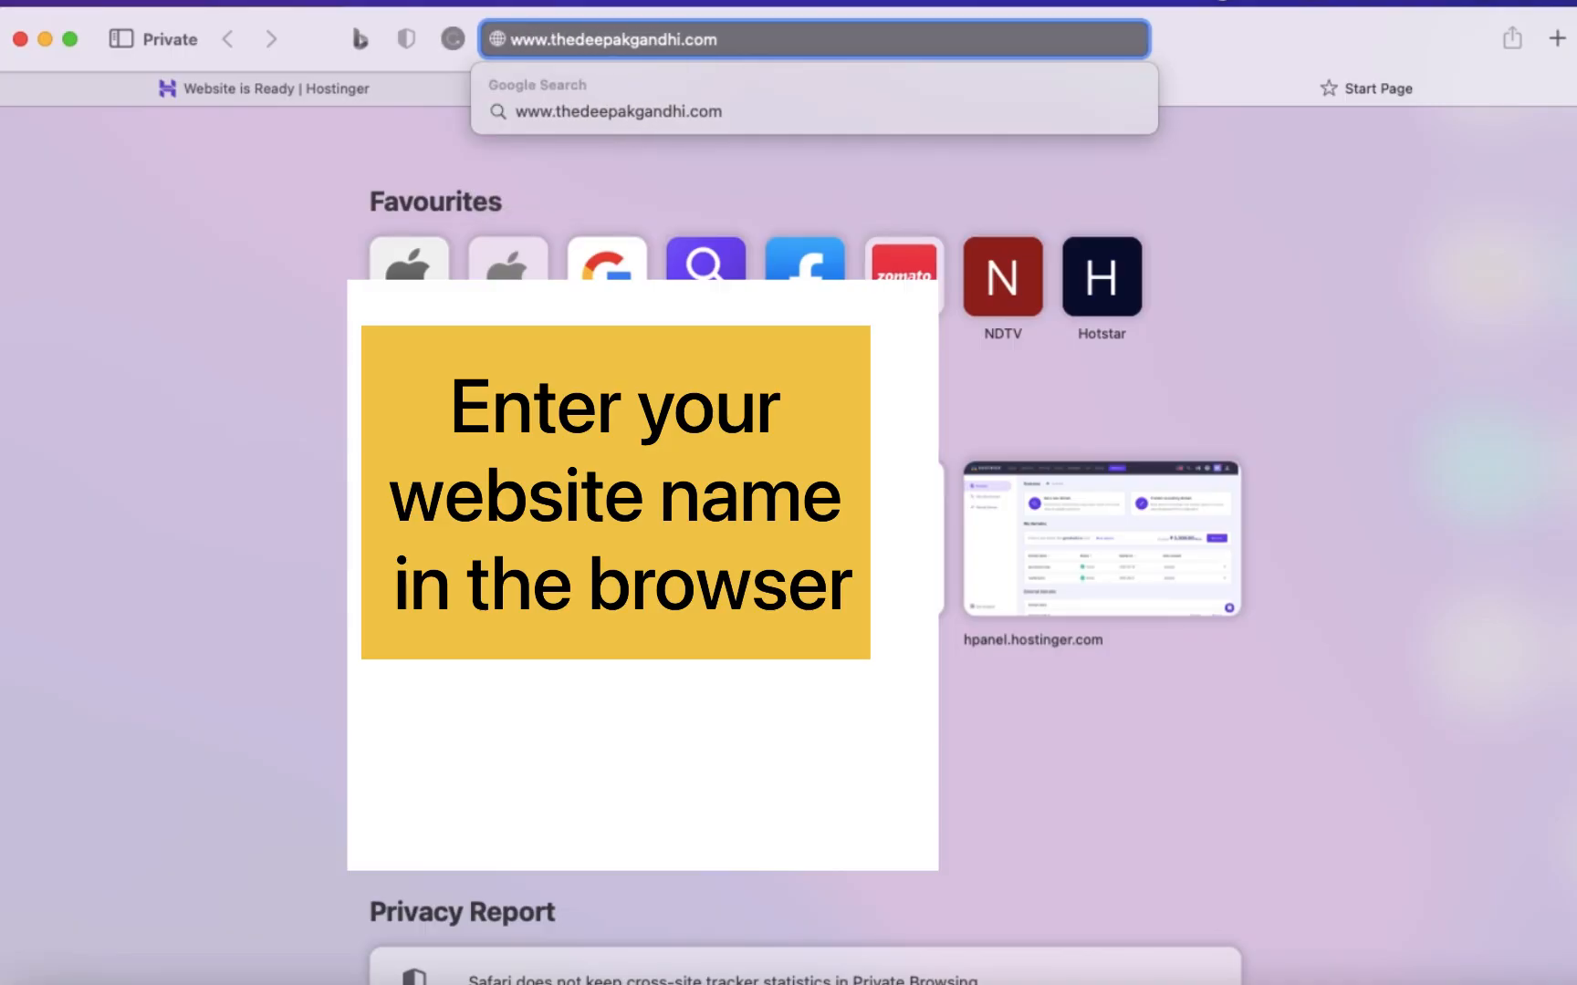
key(Return)
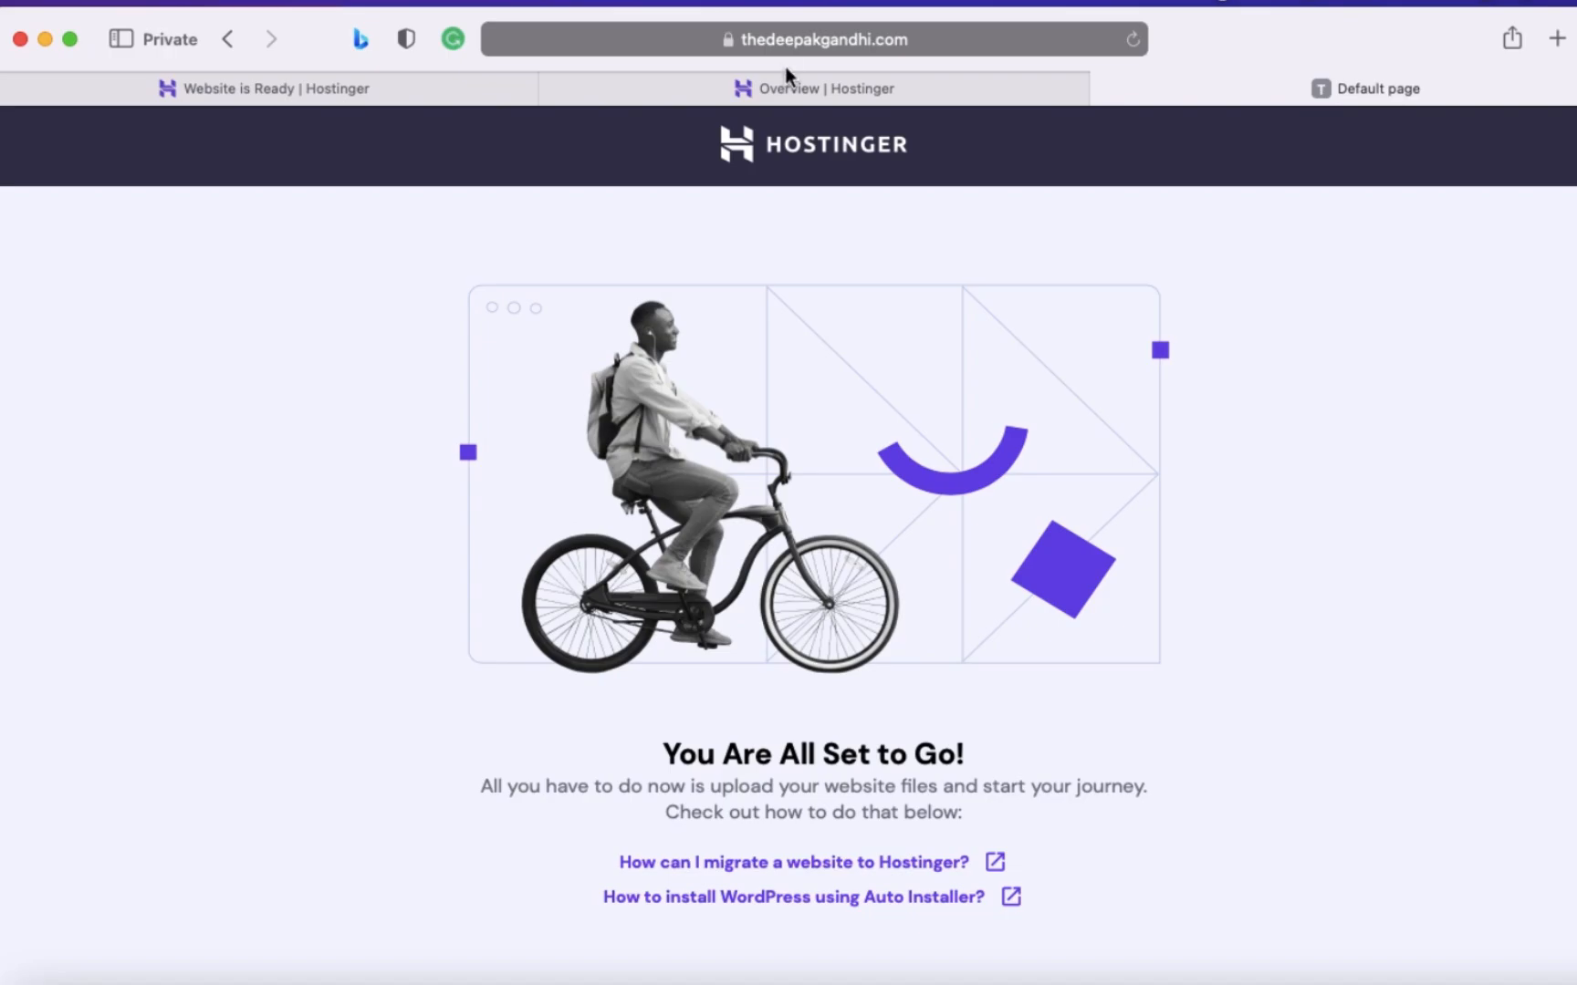
- Start a WordPress installation for the new domain from its Hostinger overview and title the website Digital Marketing
mouse_move(812, 85)
click(724, 89)
click(804, 672)
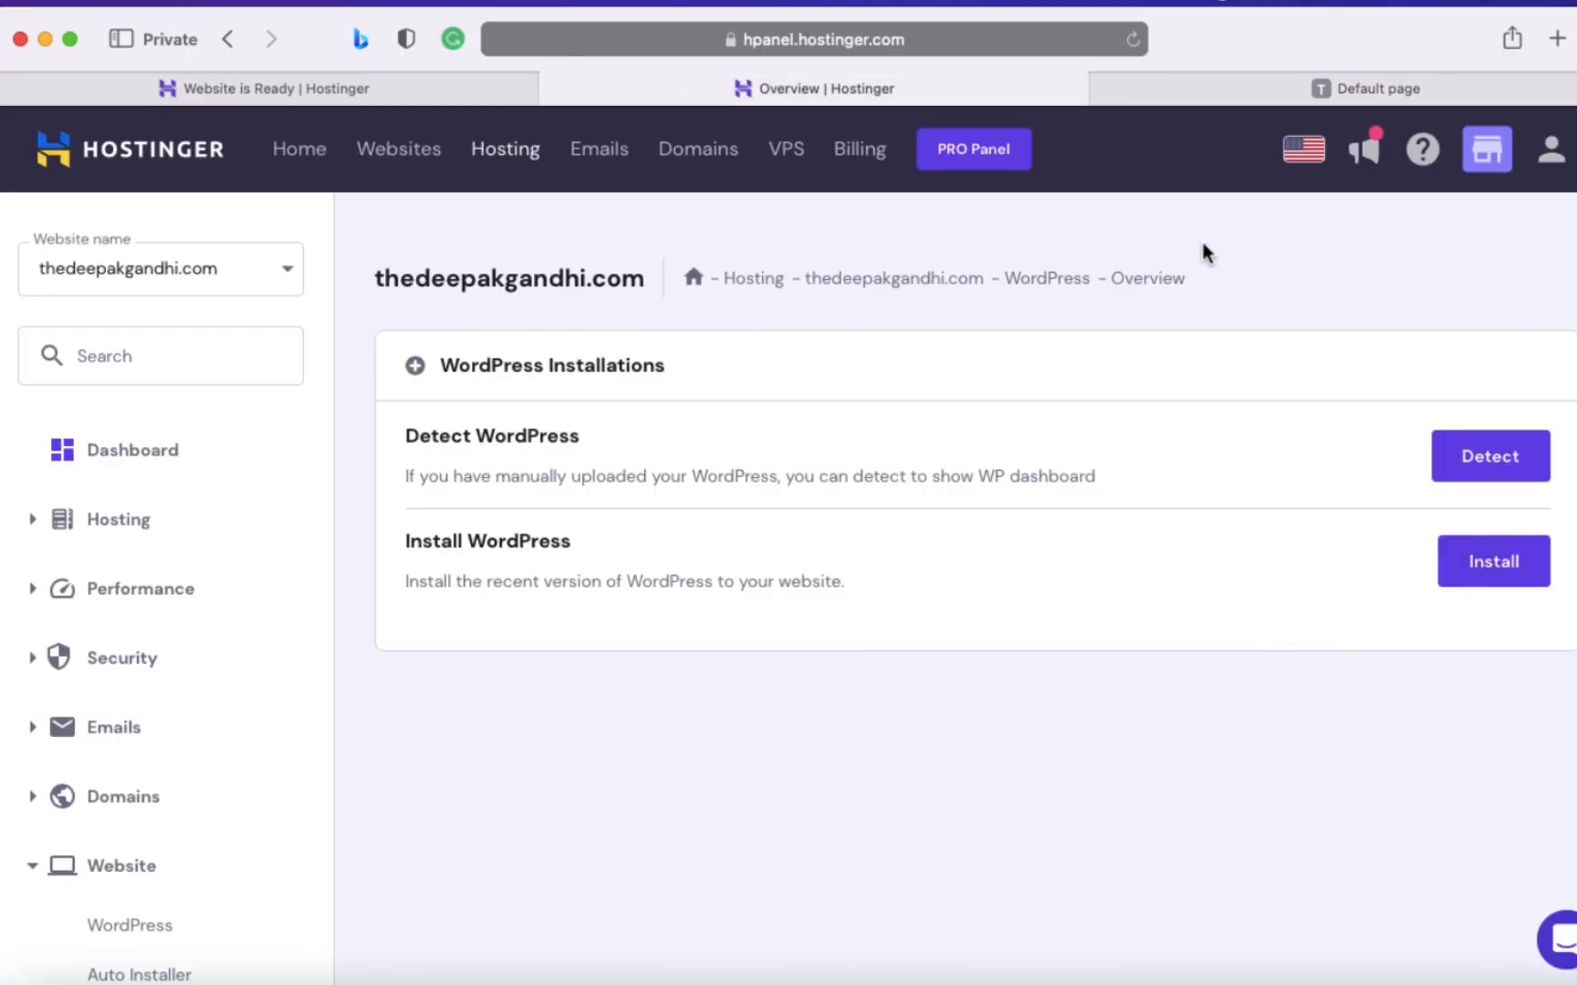
click(1487, 579)
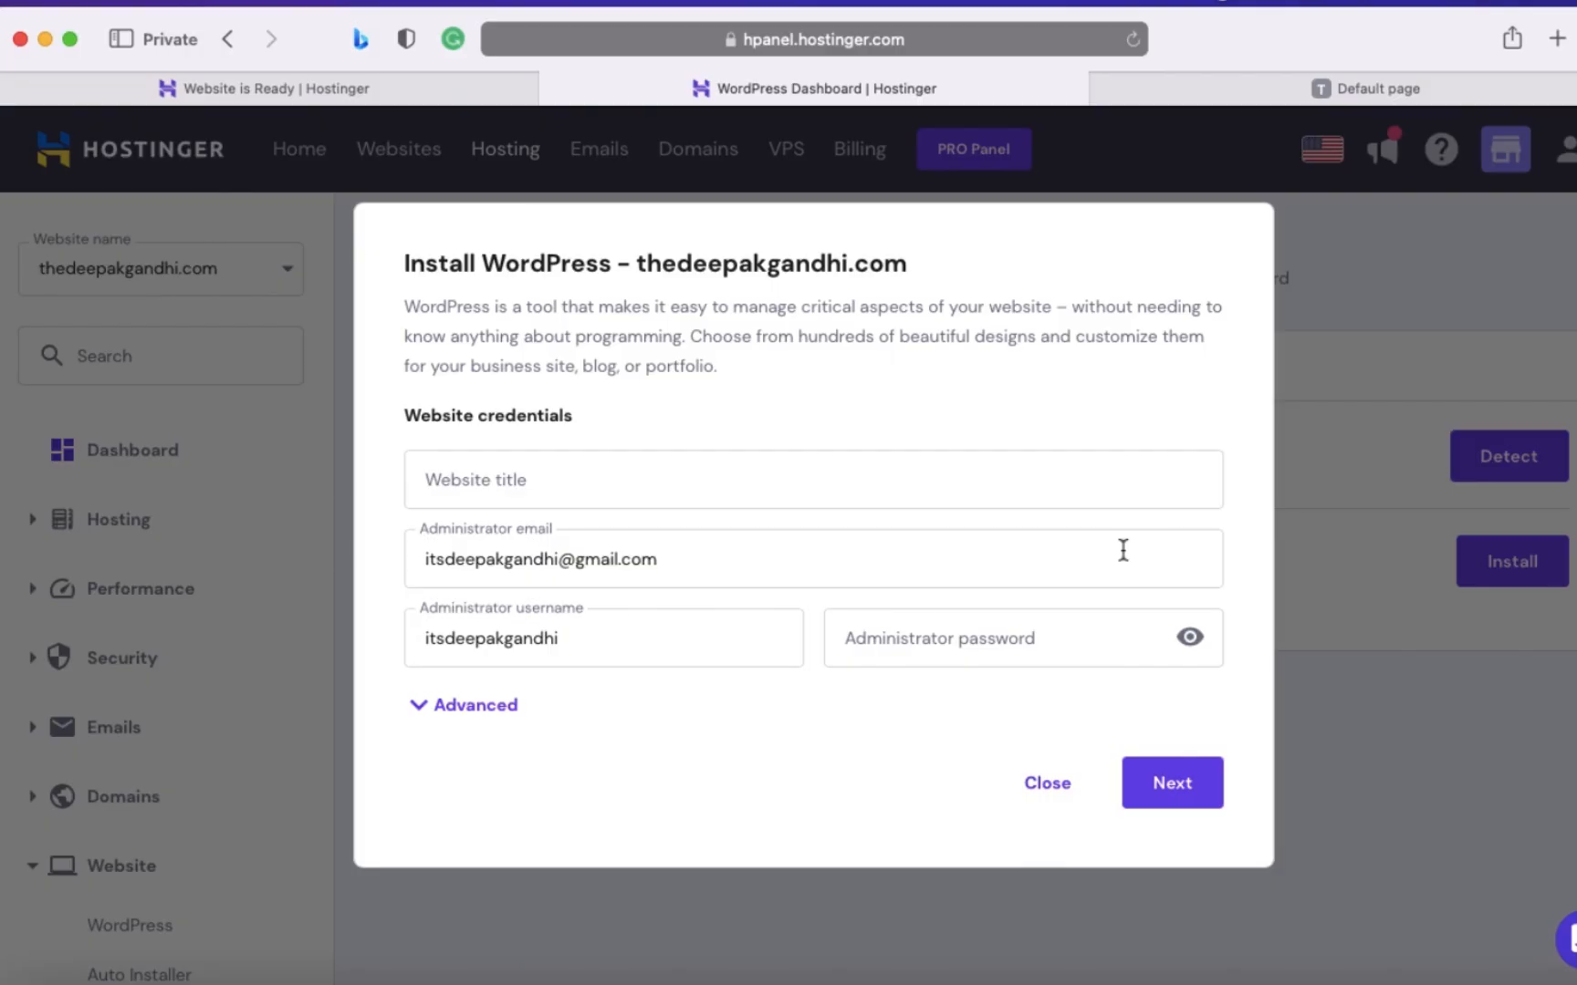
click(1128, 470)
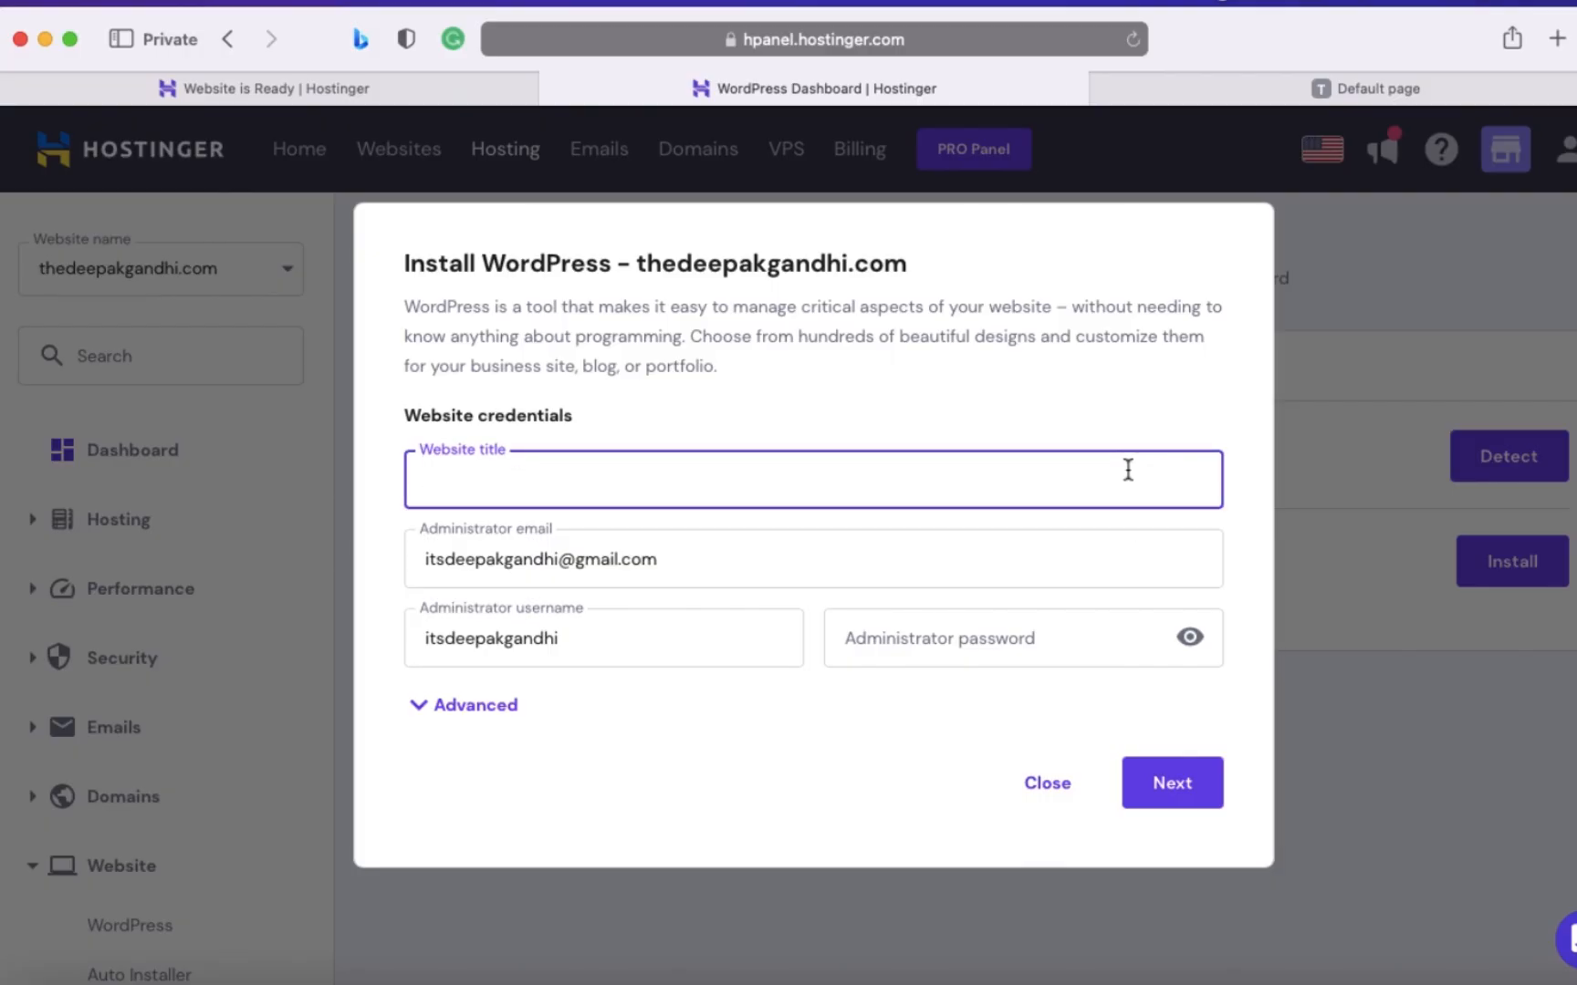
text(Digital Marketing)
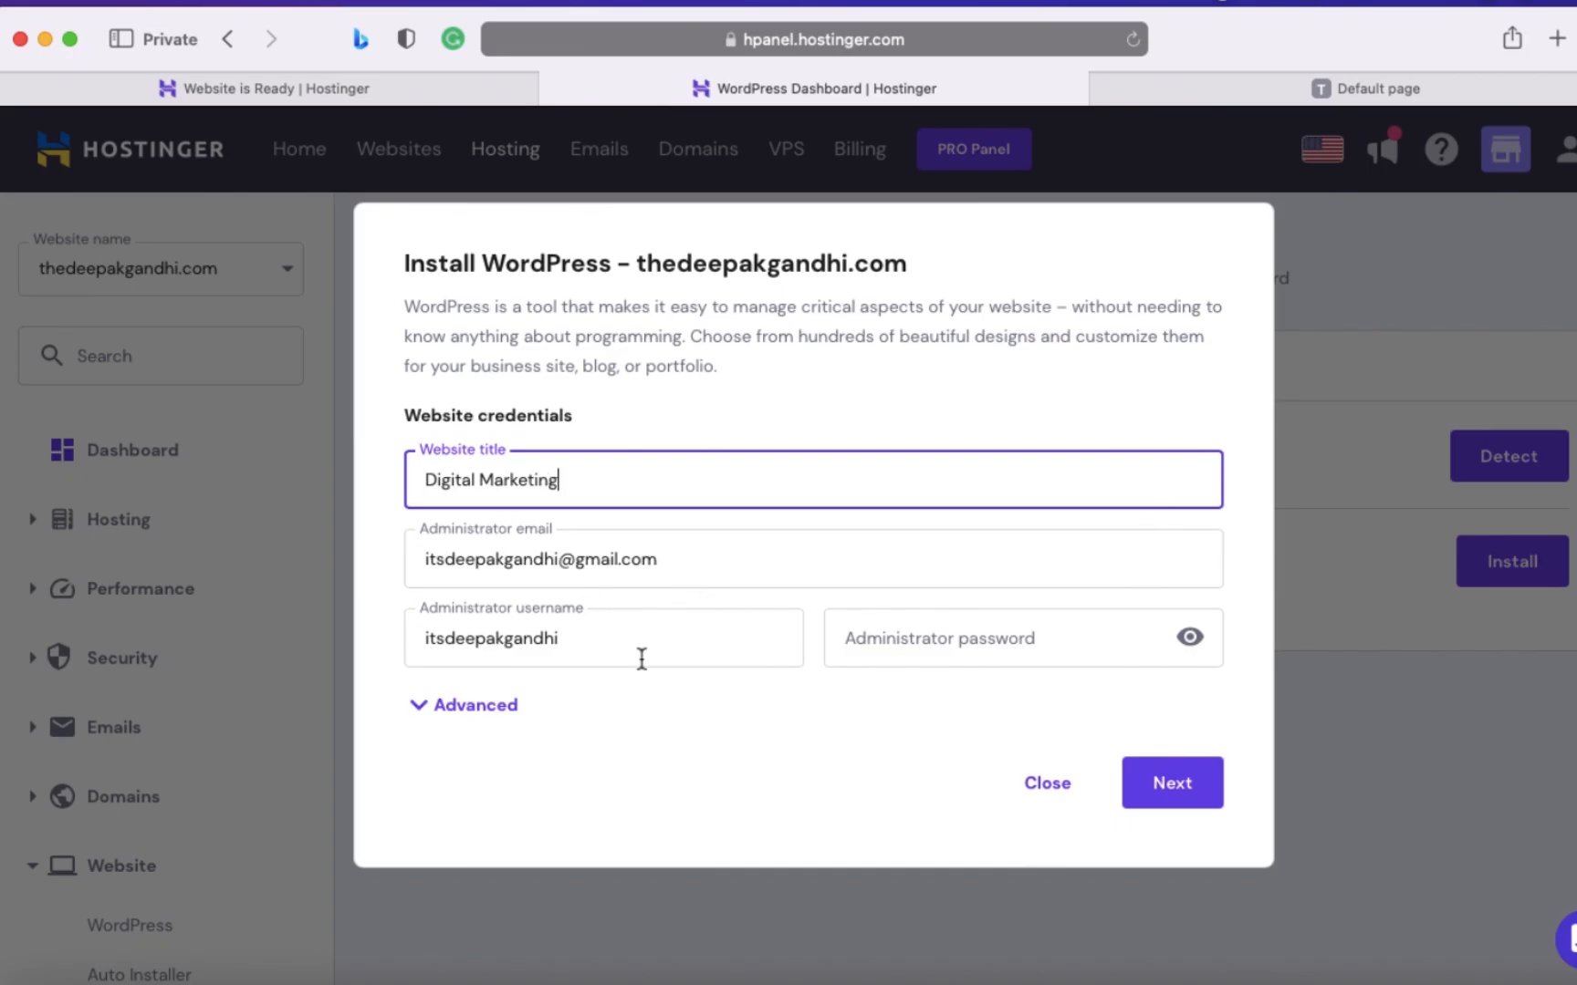
- Enter the administrator password and install WordPress 6.2.2 in English with updates only to minor versions
click(953, 646)
text(••)
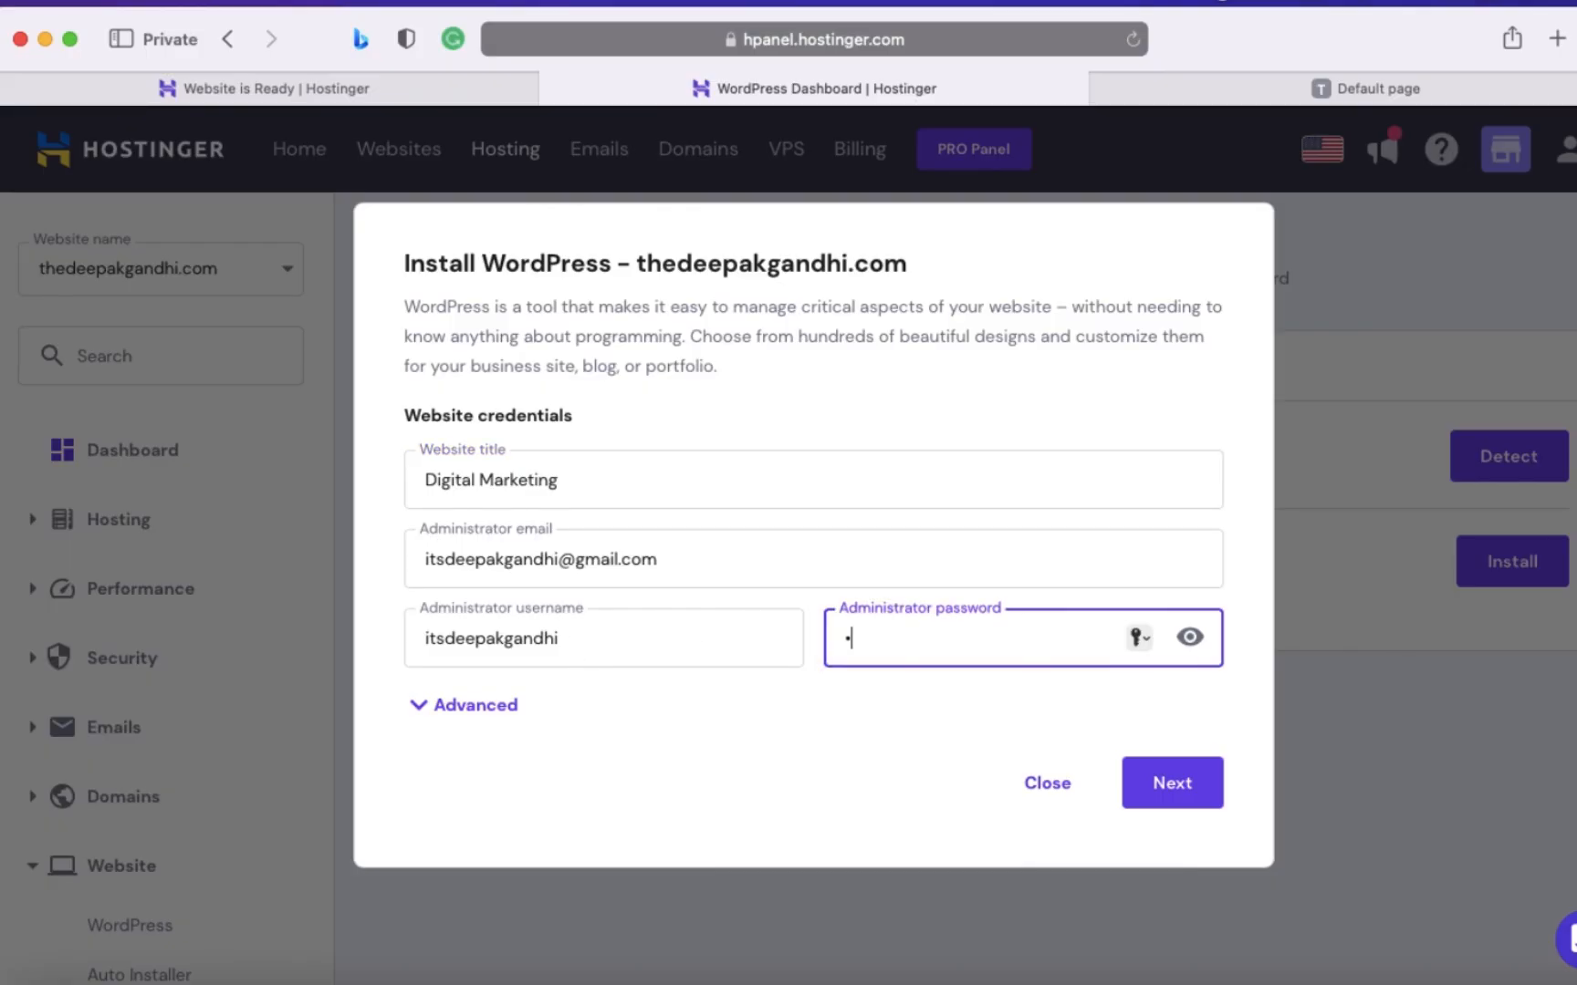
text(••••••)
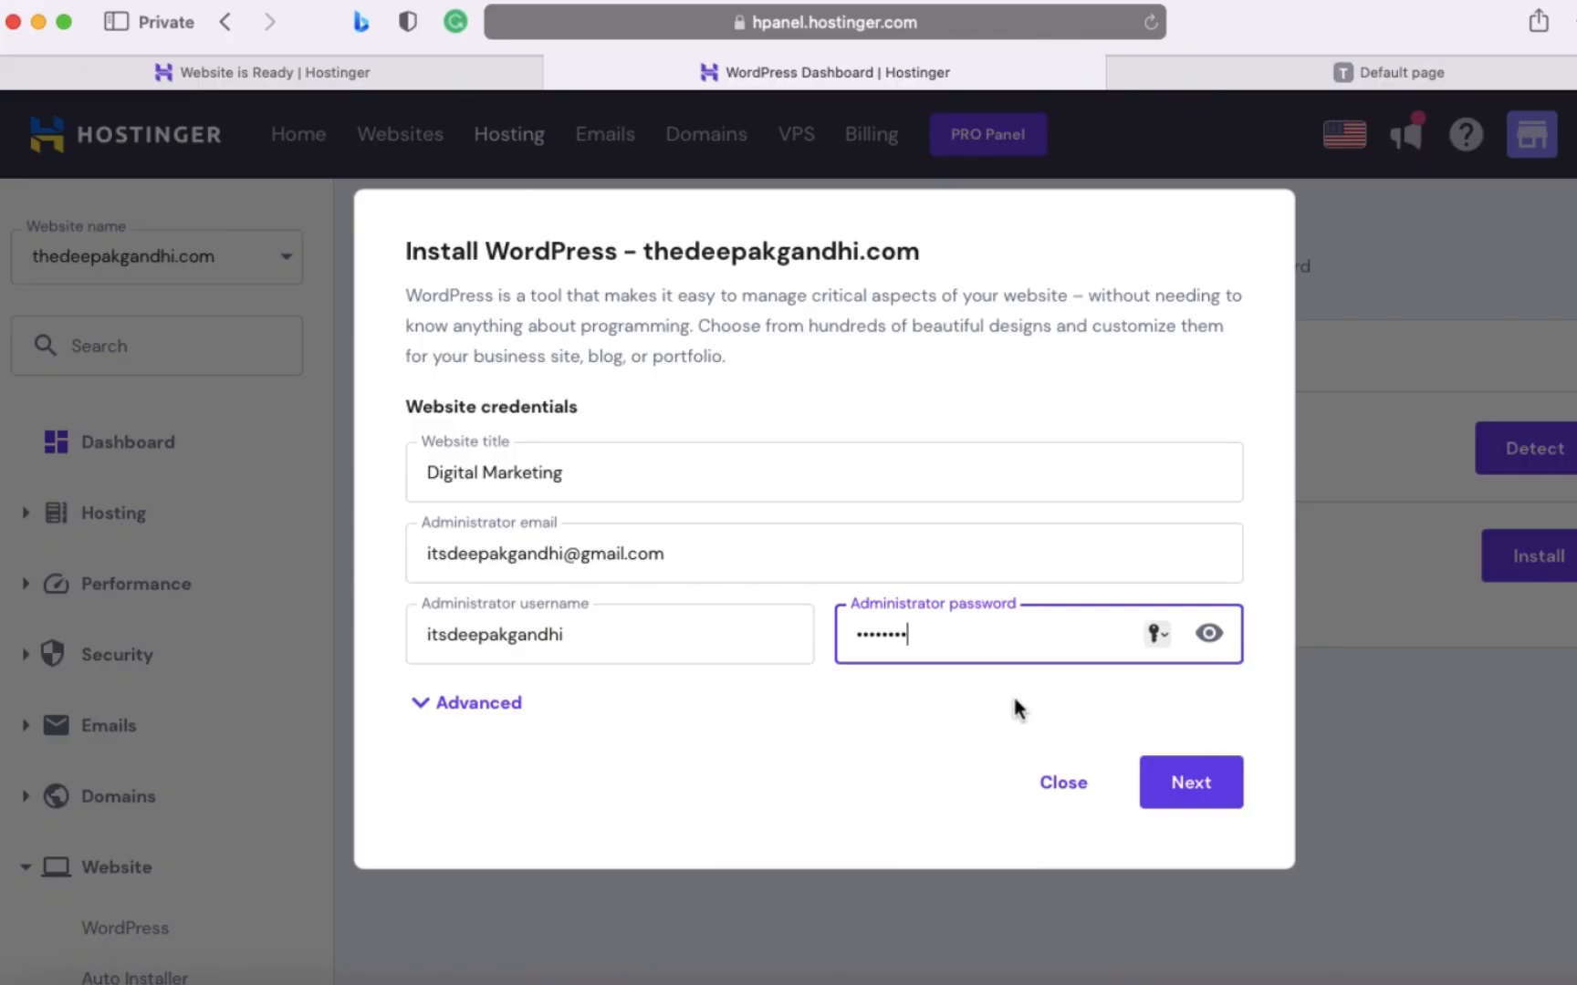
click(1204, 802)
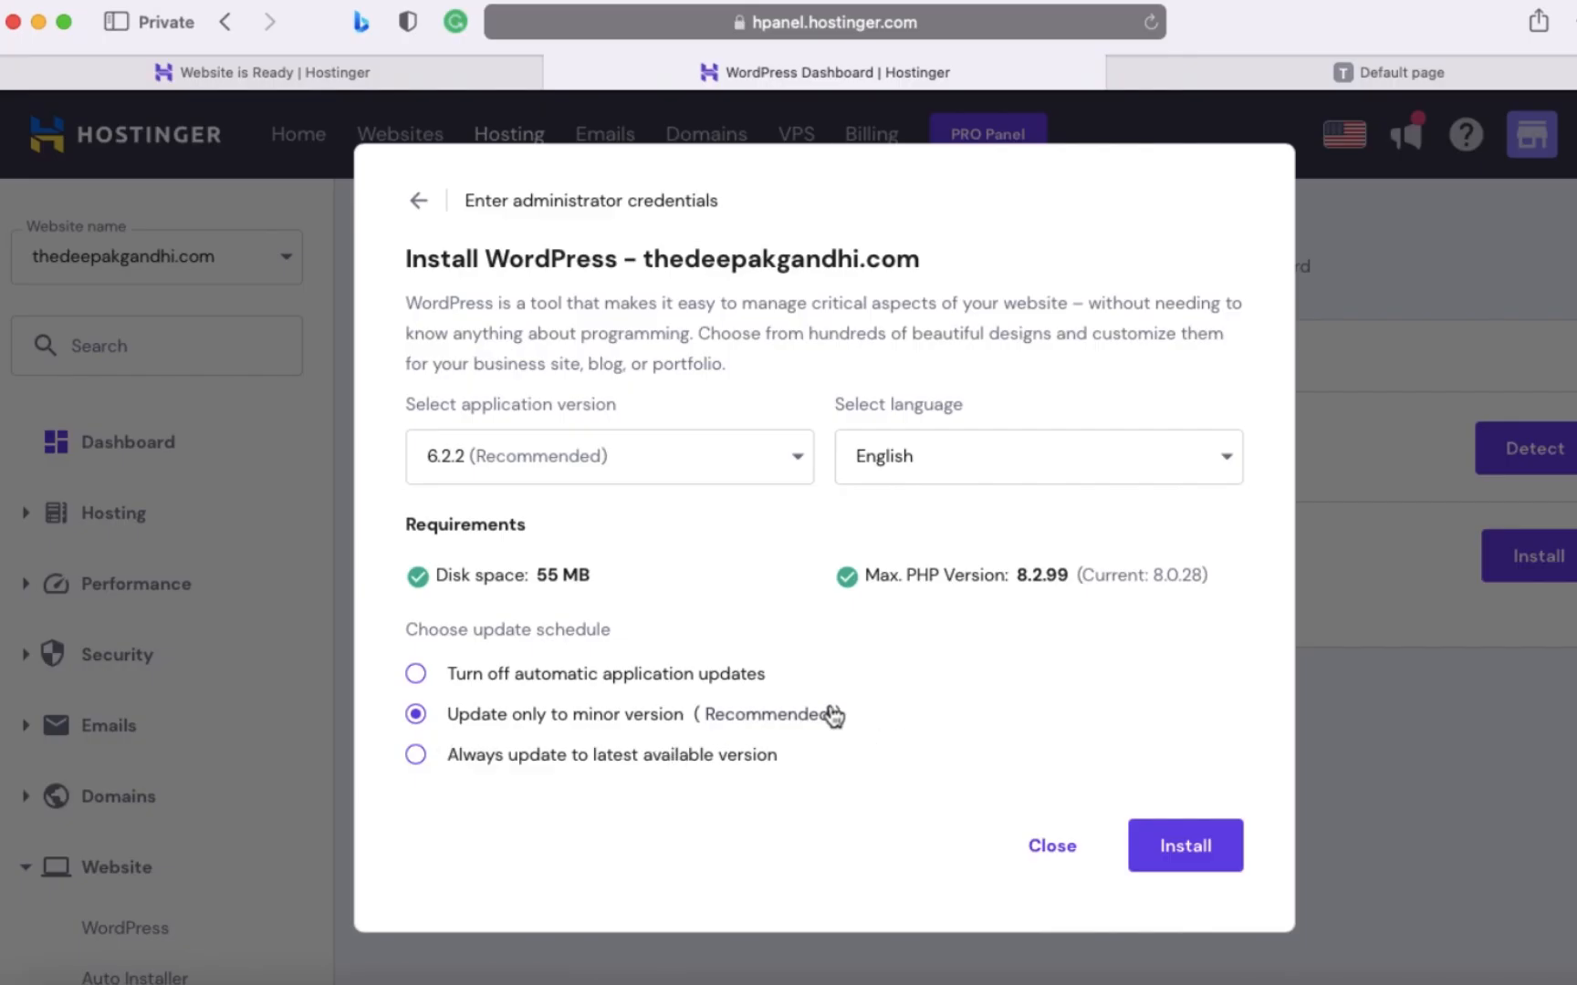
click(1185, 847)
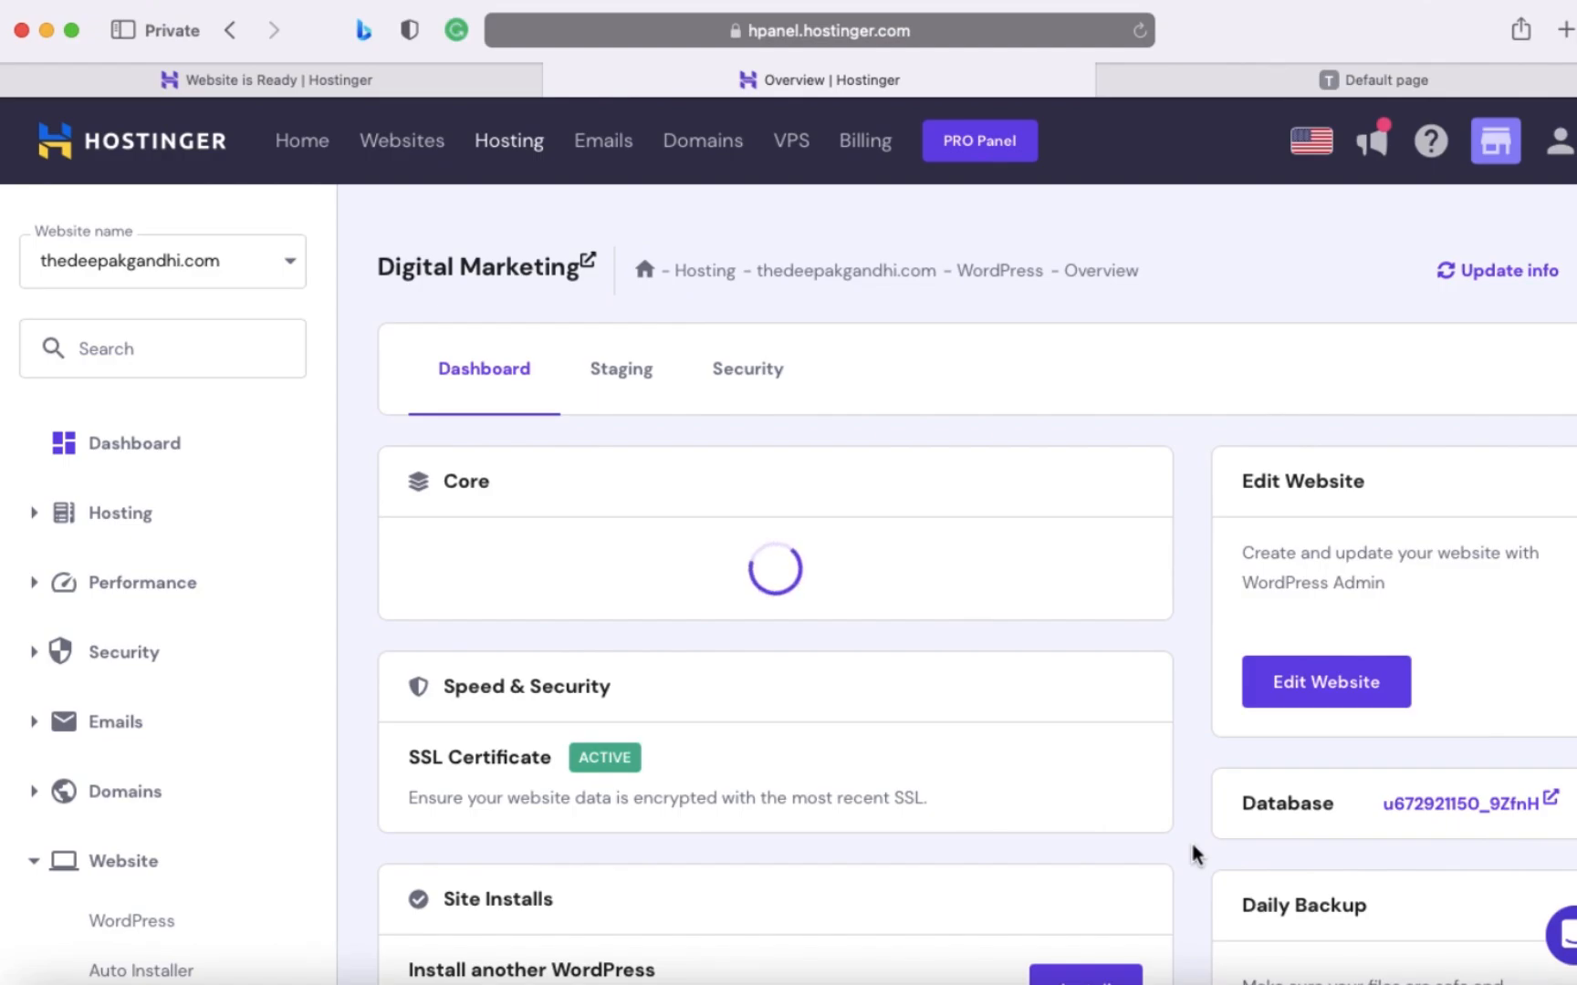
- Examine the new WordPress site's core settings, cache options, SSL certificate and version information
scroll(1102, 795, down, 5)
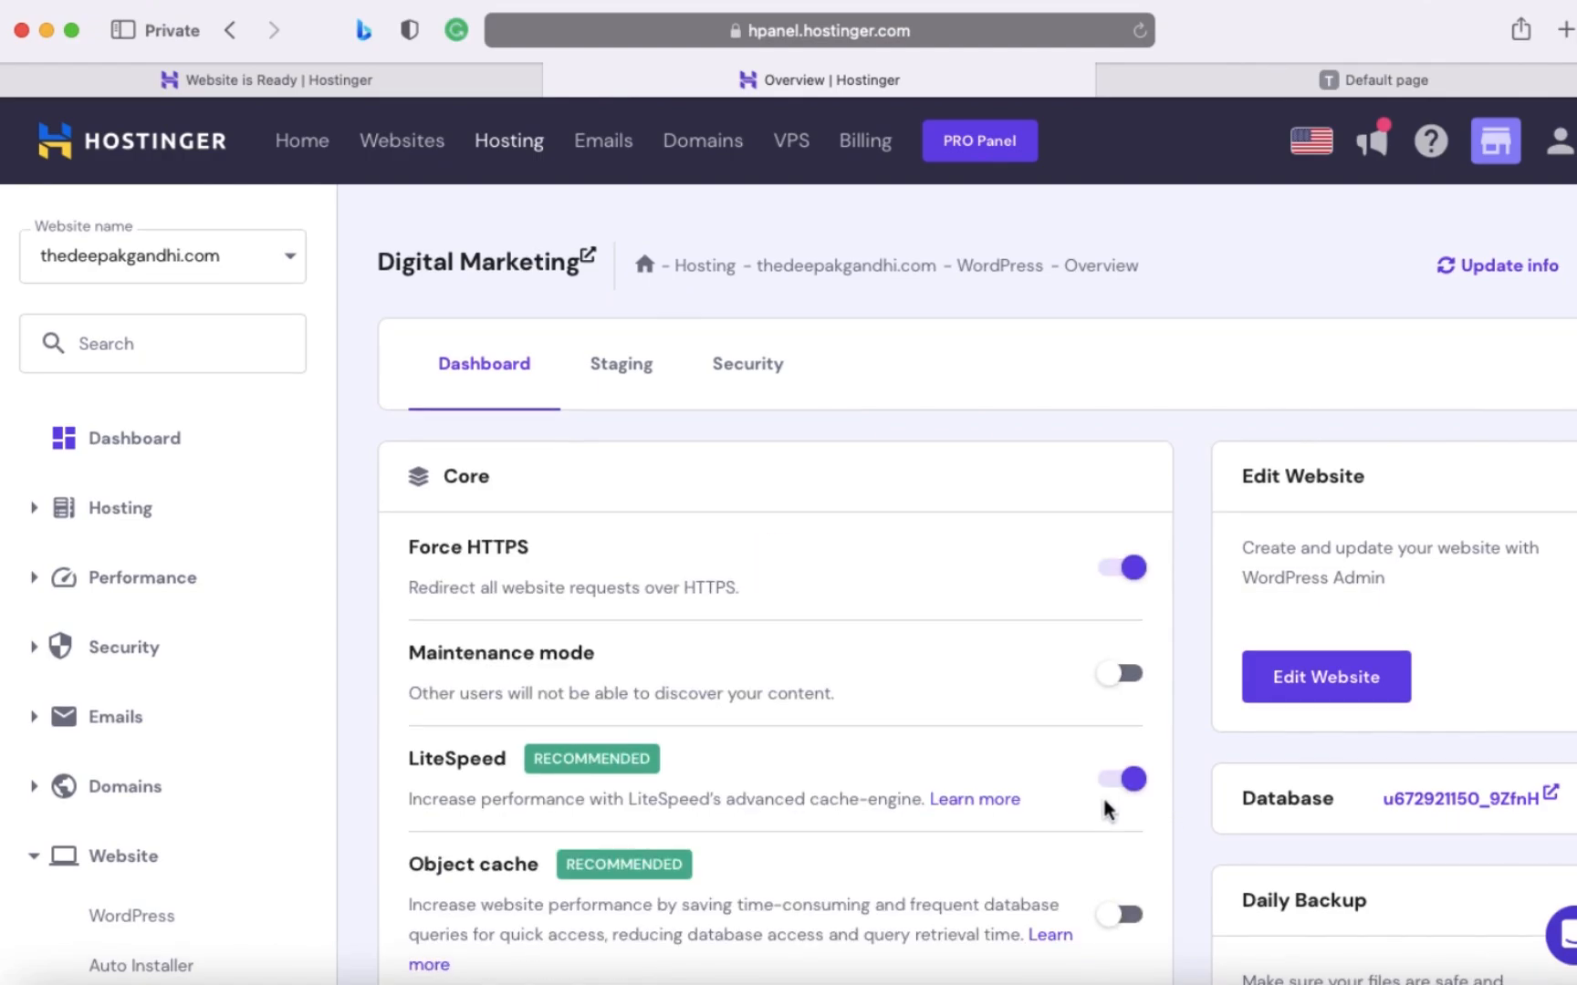
scroll(1102, 809, down, 5)
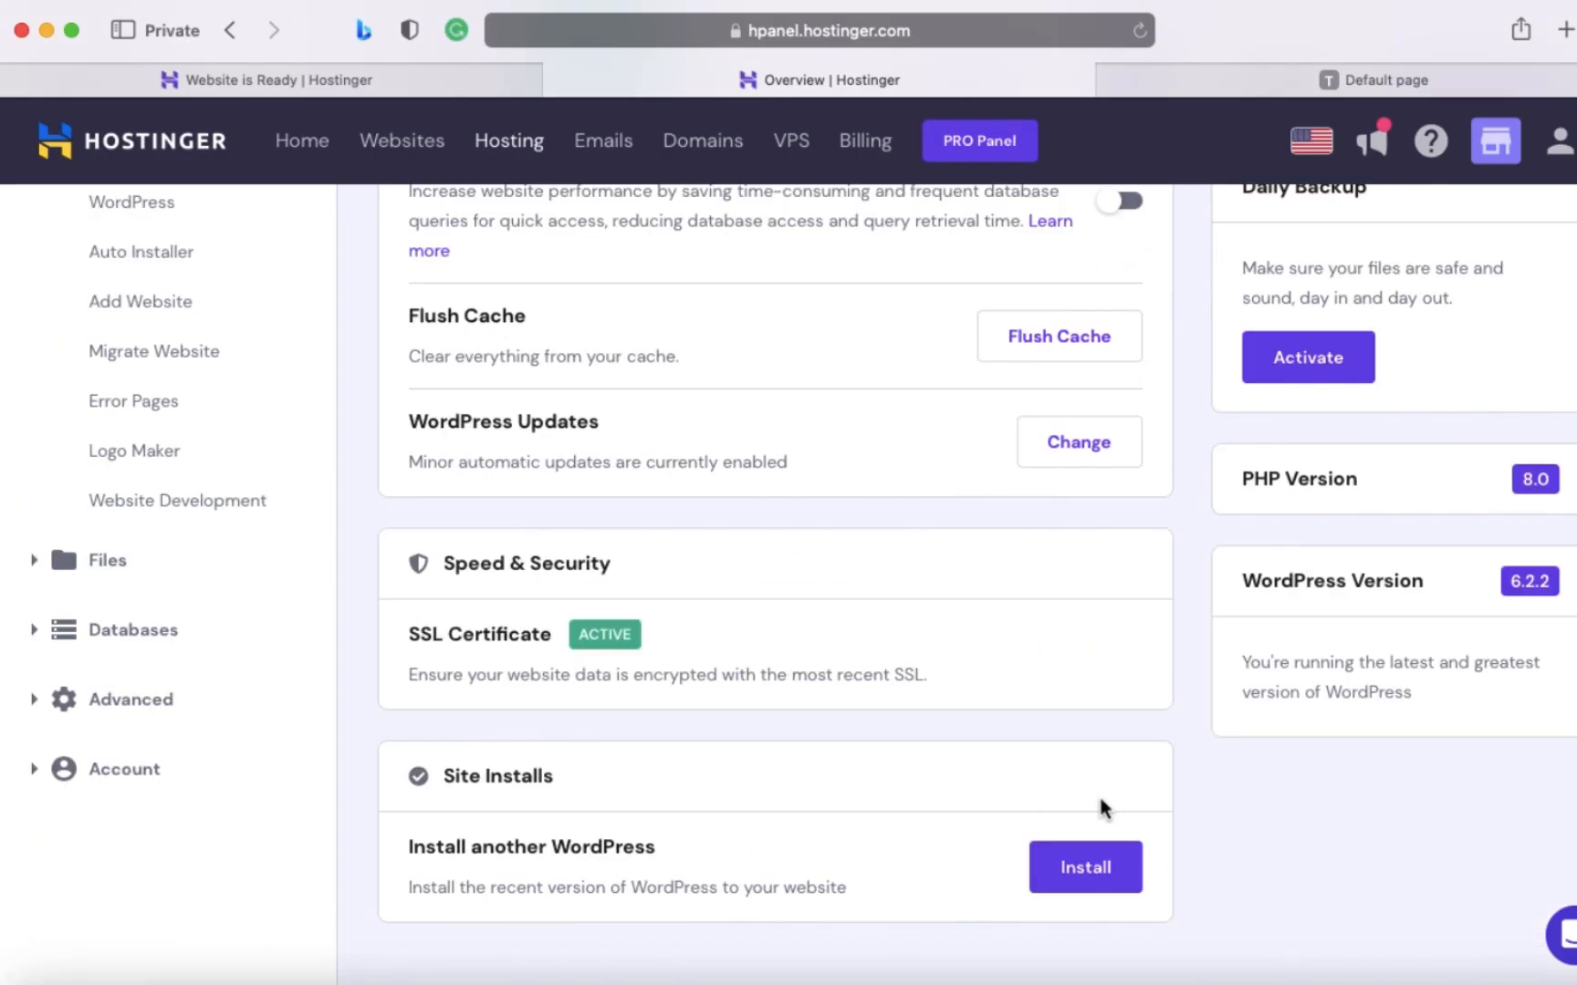
scroll(858, 809, up, 5)
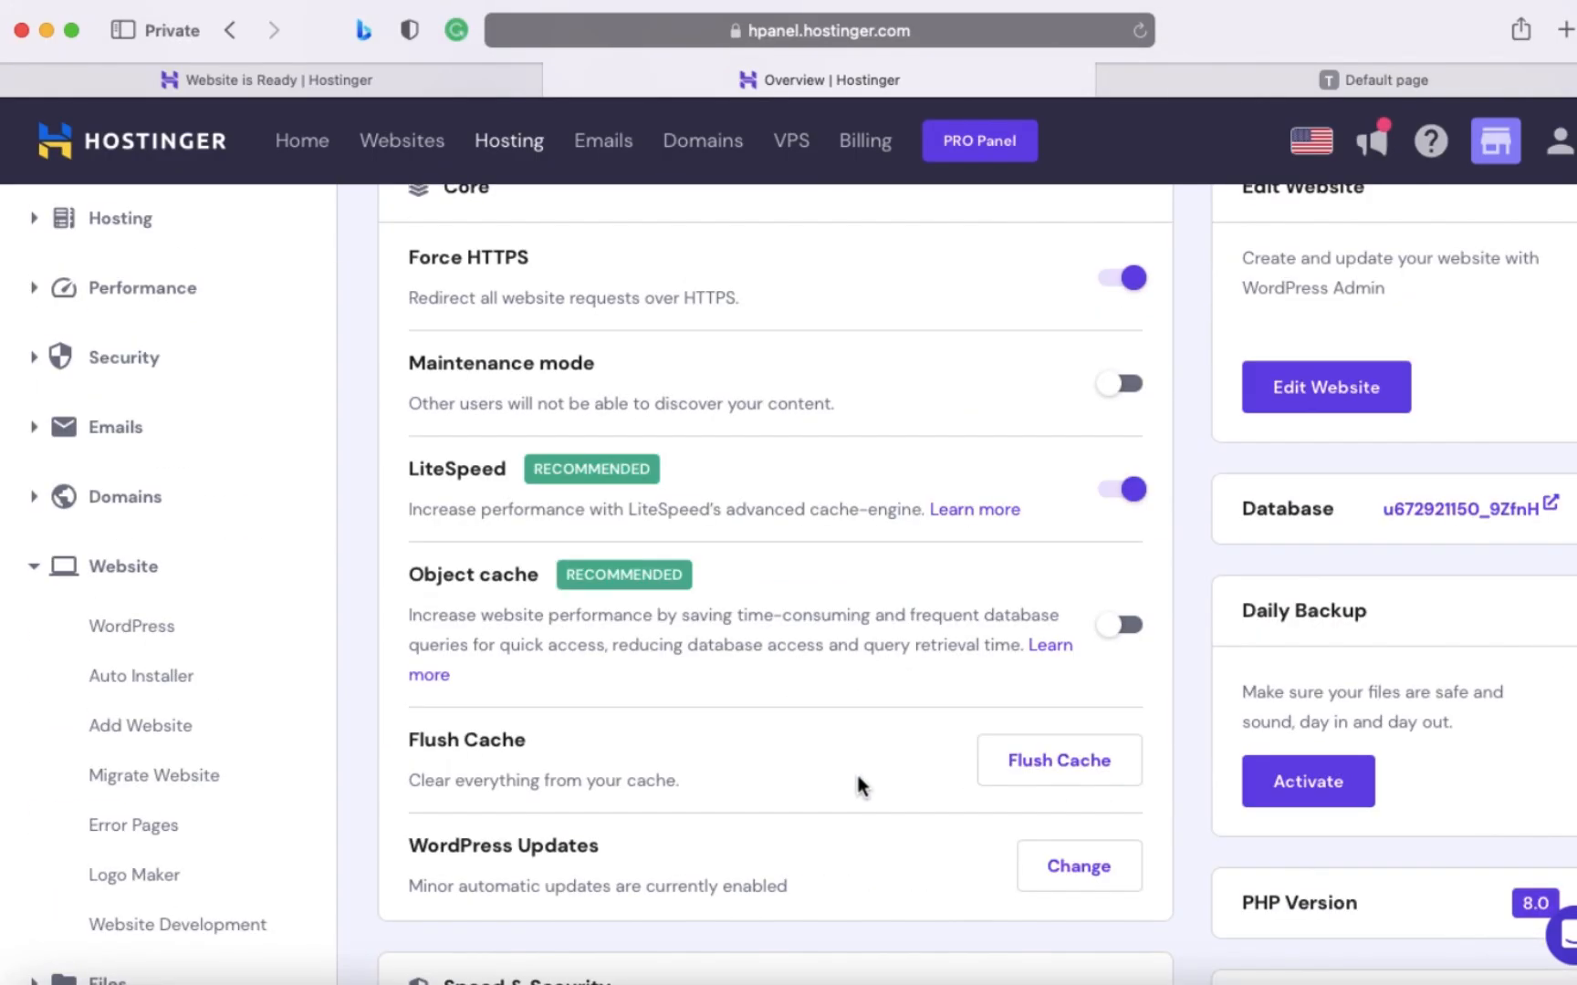
scroll(821, 767, up, 2)
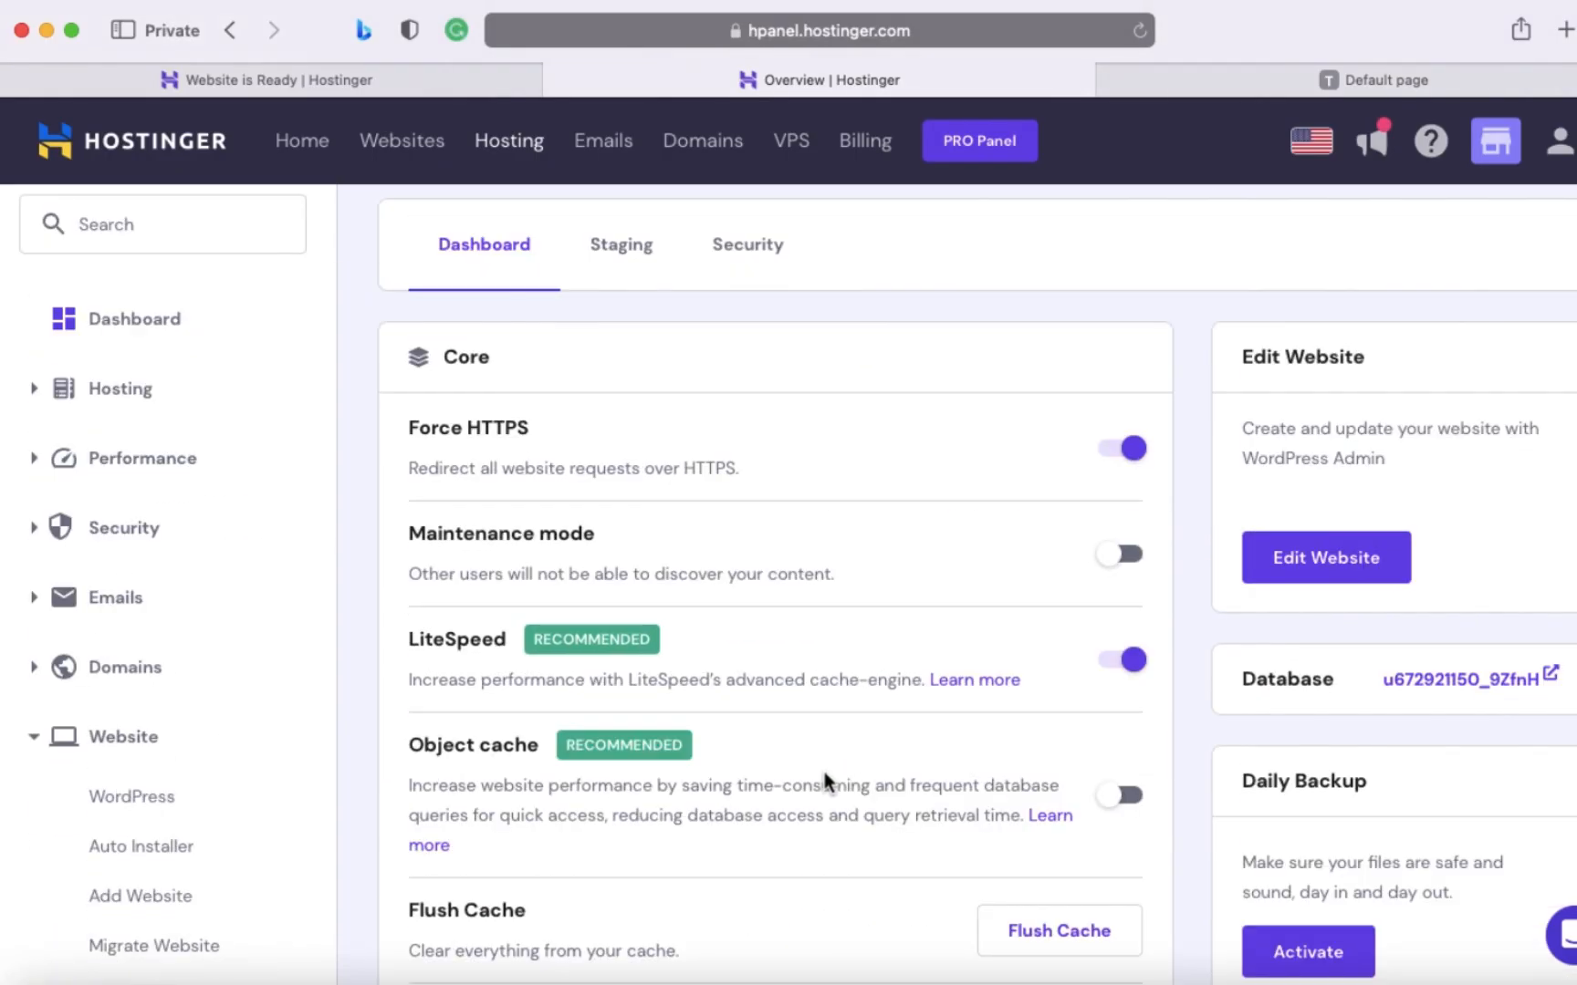
scroll(824, 772, up, 3)
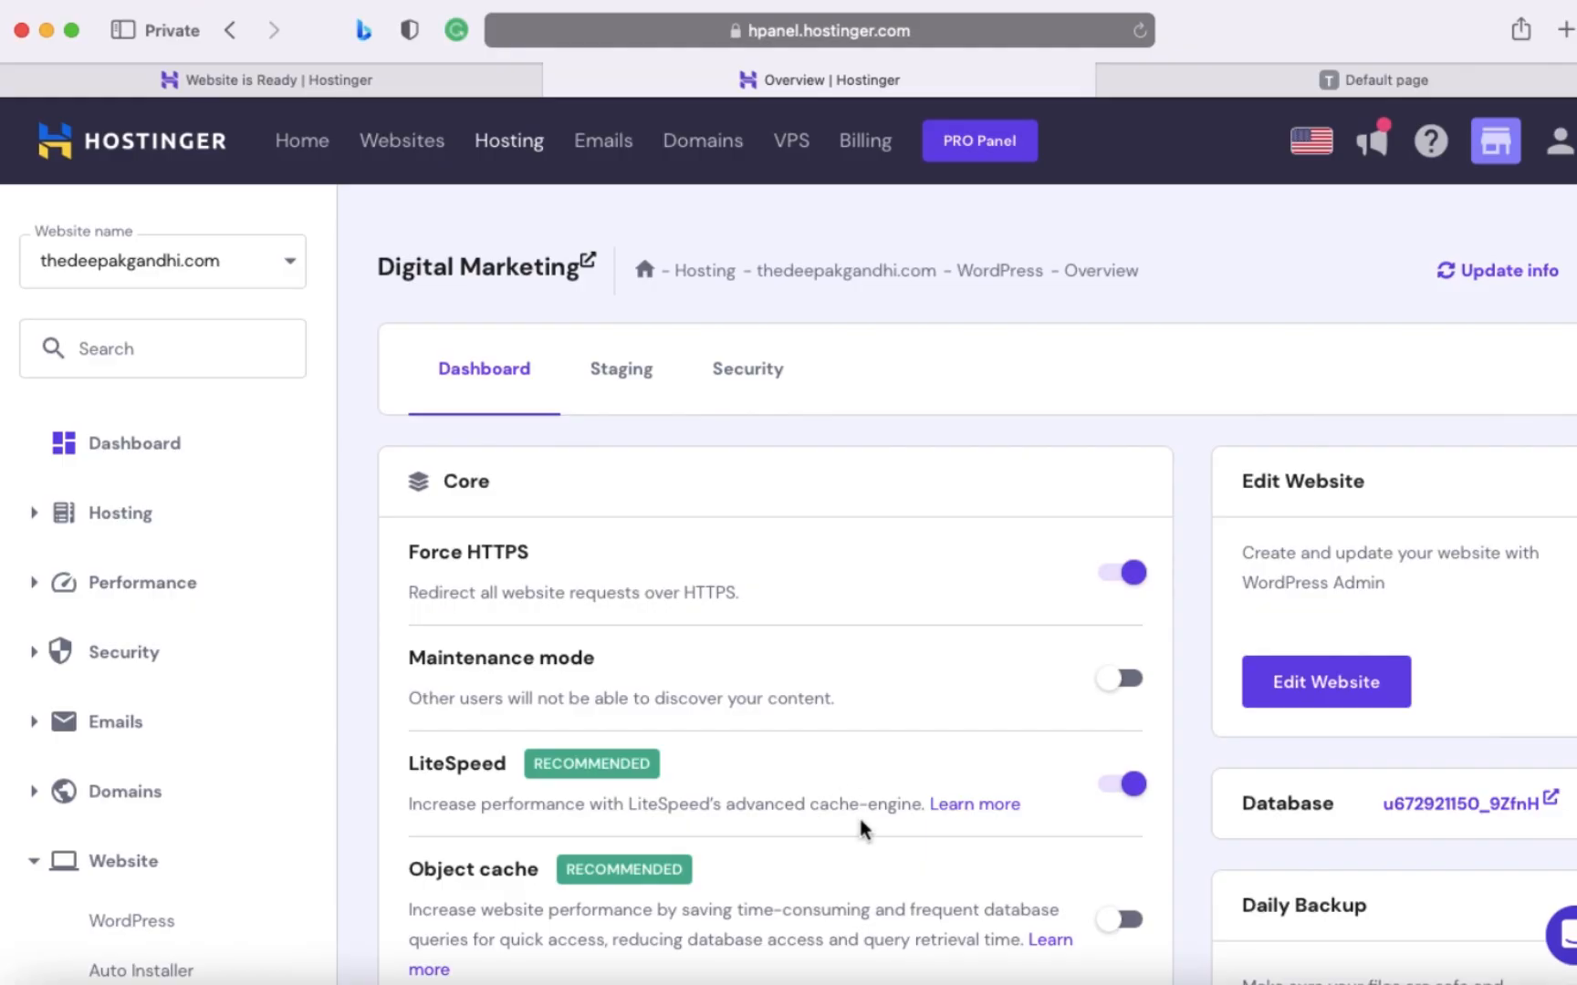
scroll(860, 826, down, 10)
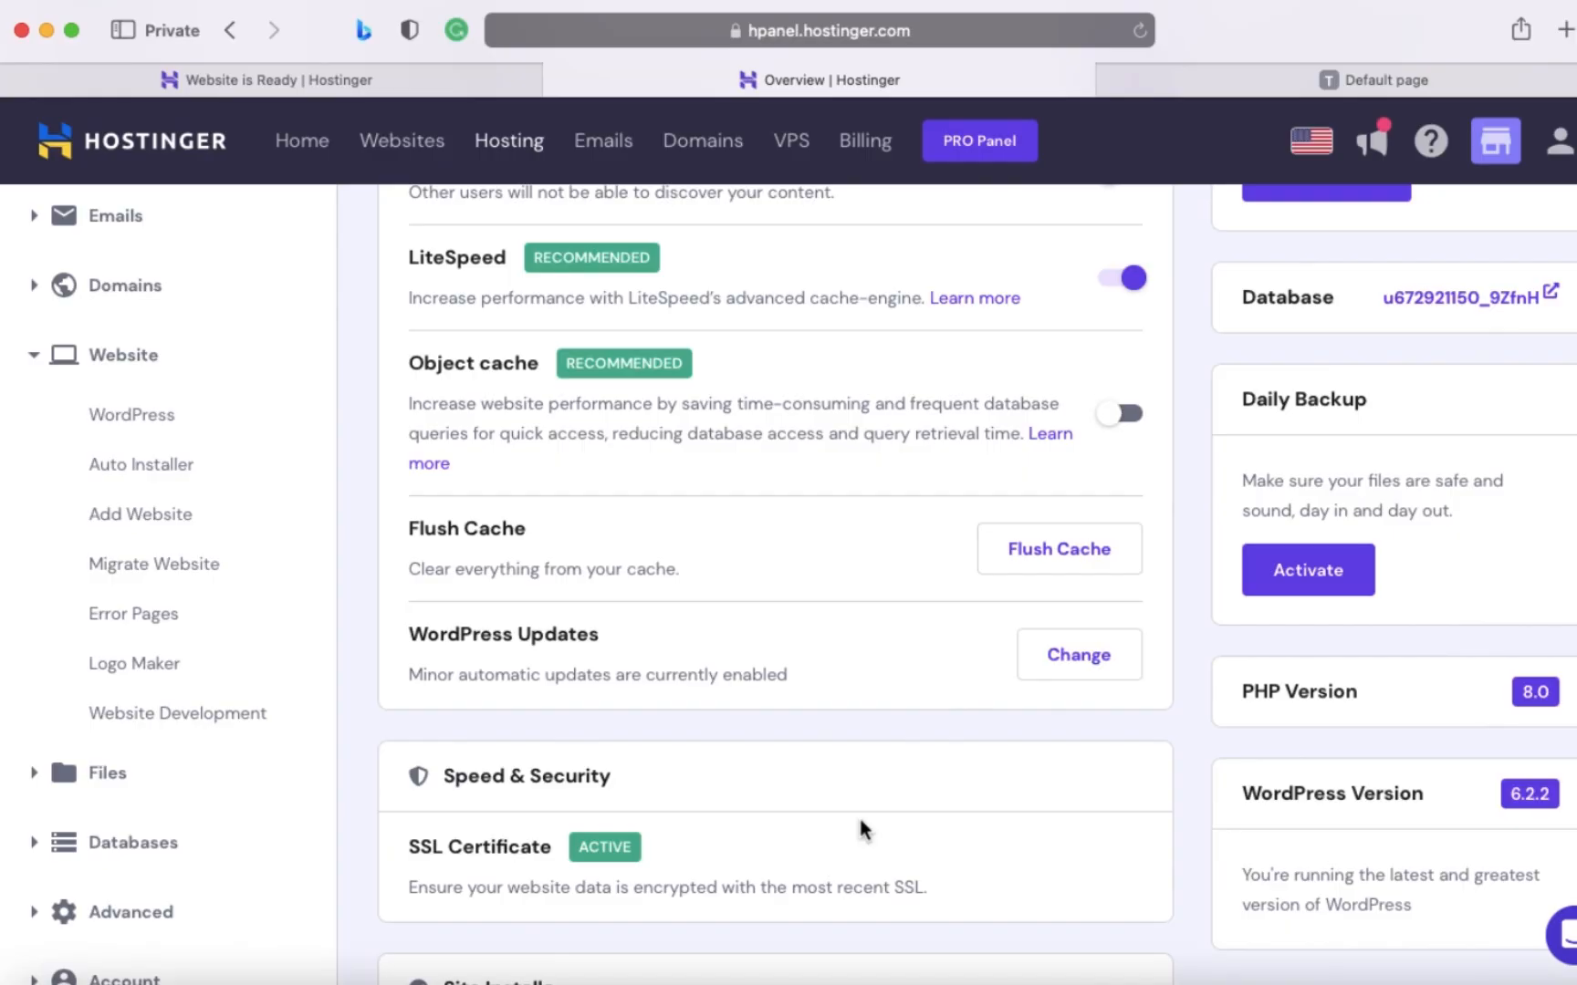
scroll(859, 821, down, 1)
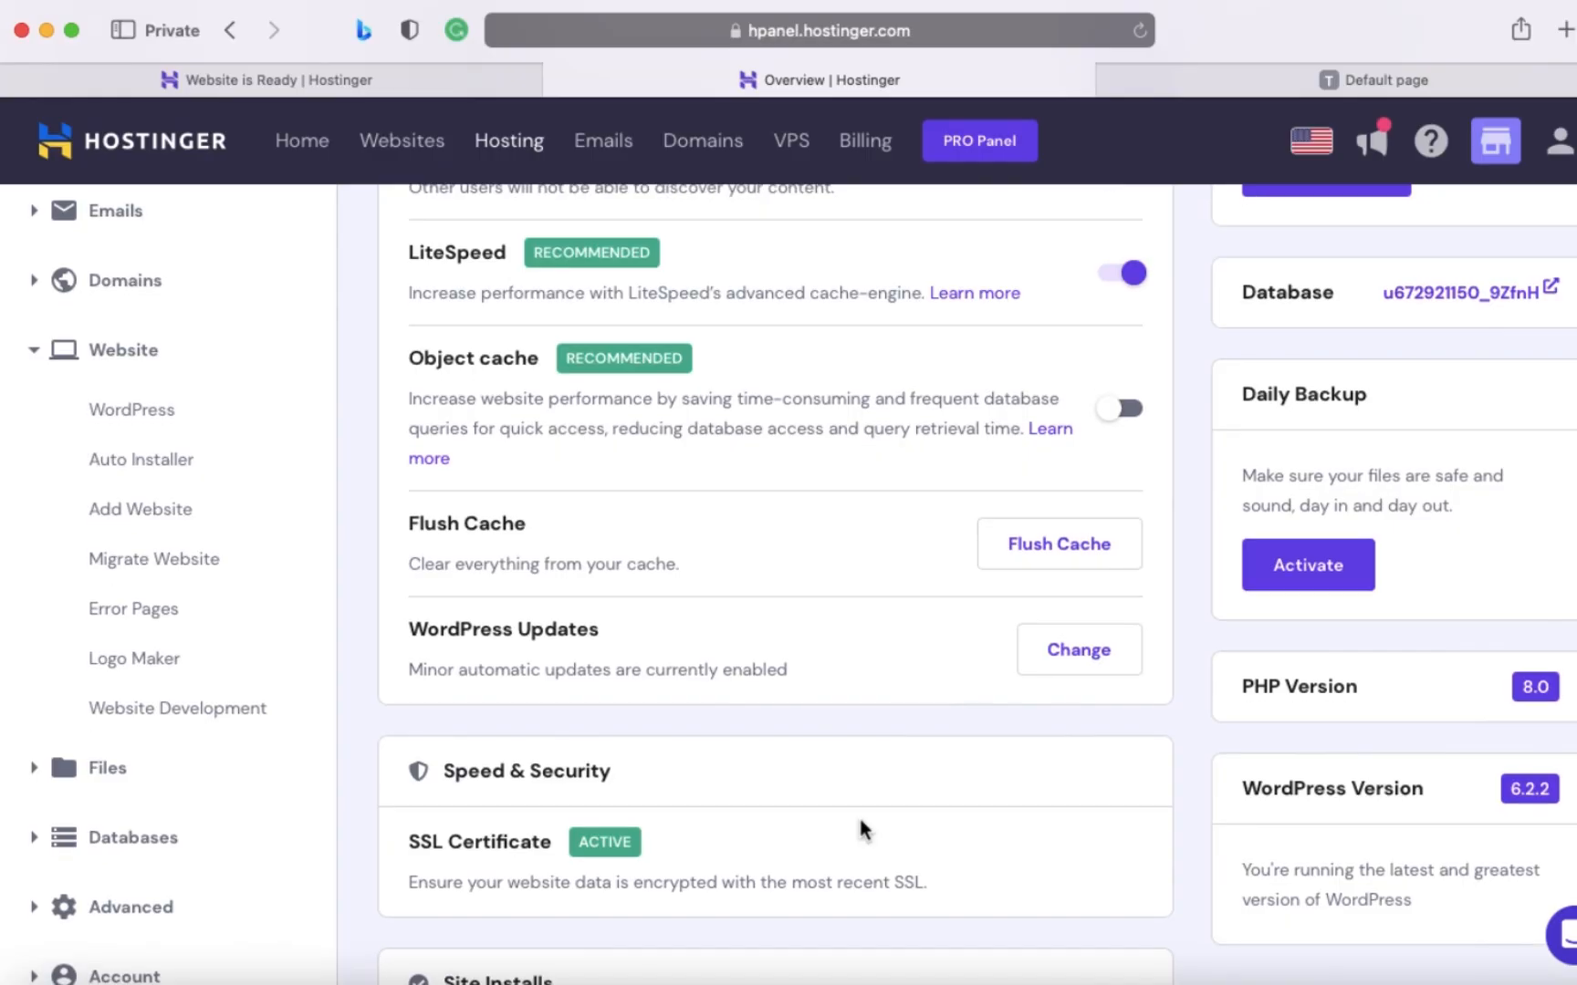
- Reload the new .com domain in its already open browser tab and look through the live WordPress site's home page
click(1274, 95)
click(978, 31)
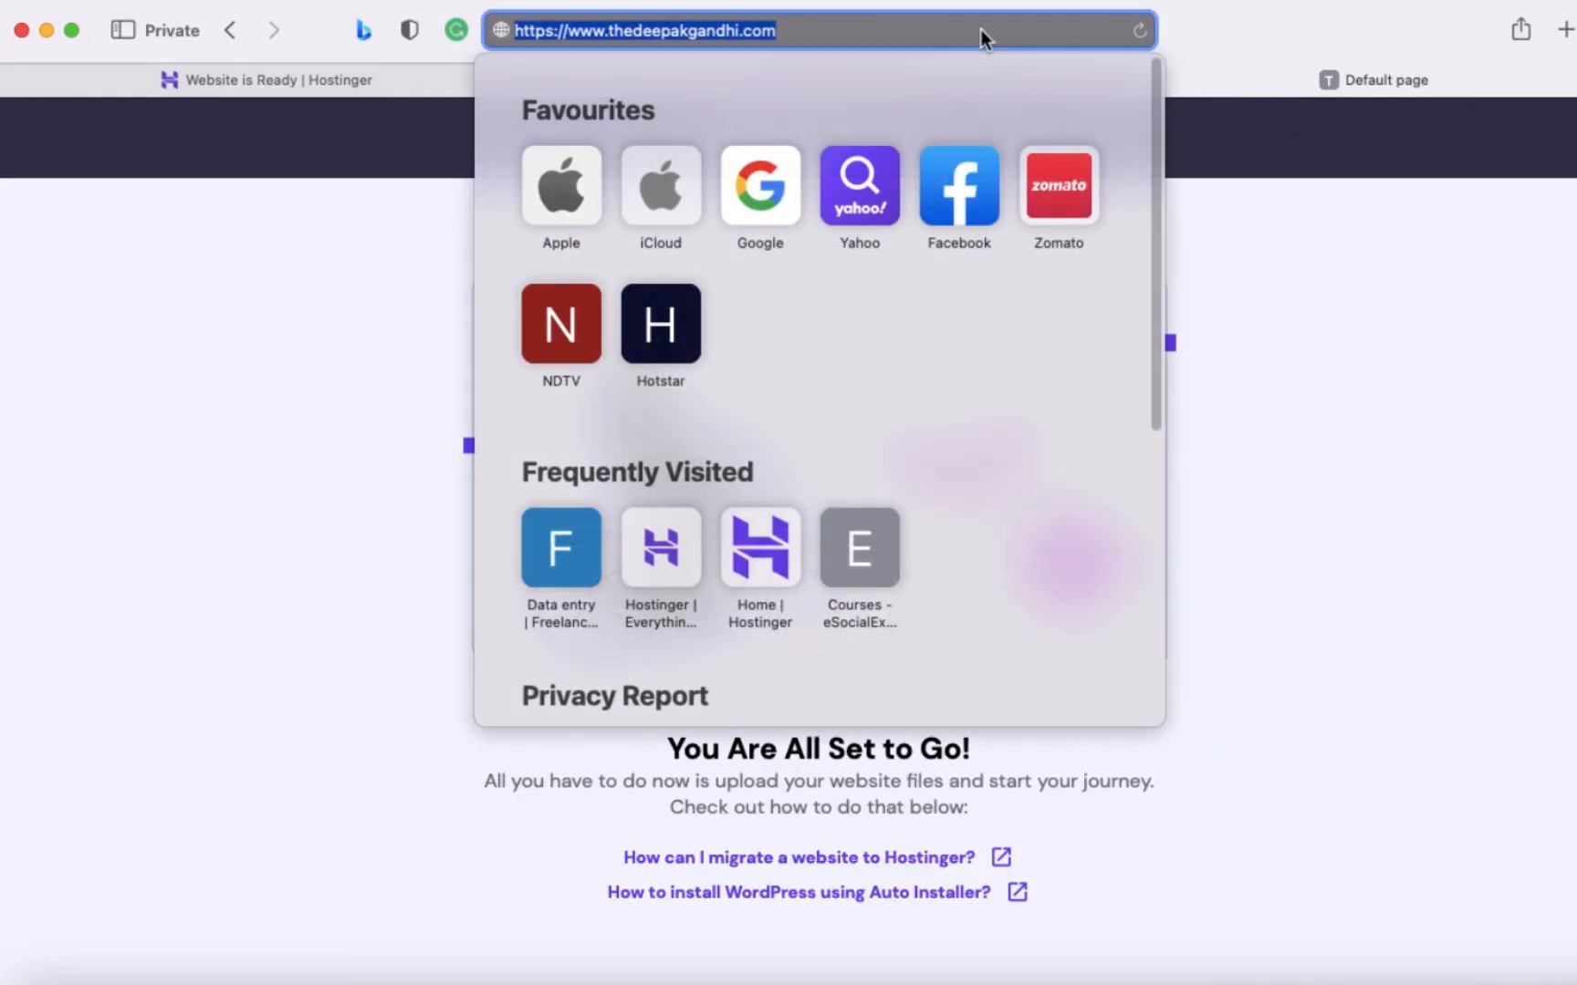
click(1141, 29)
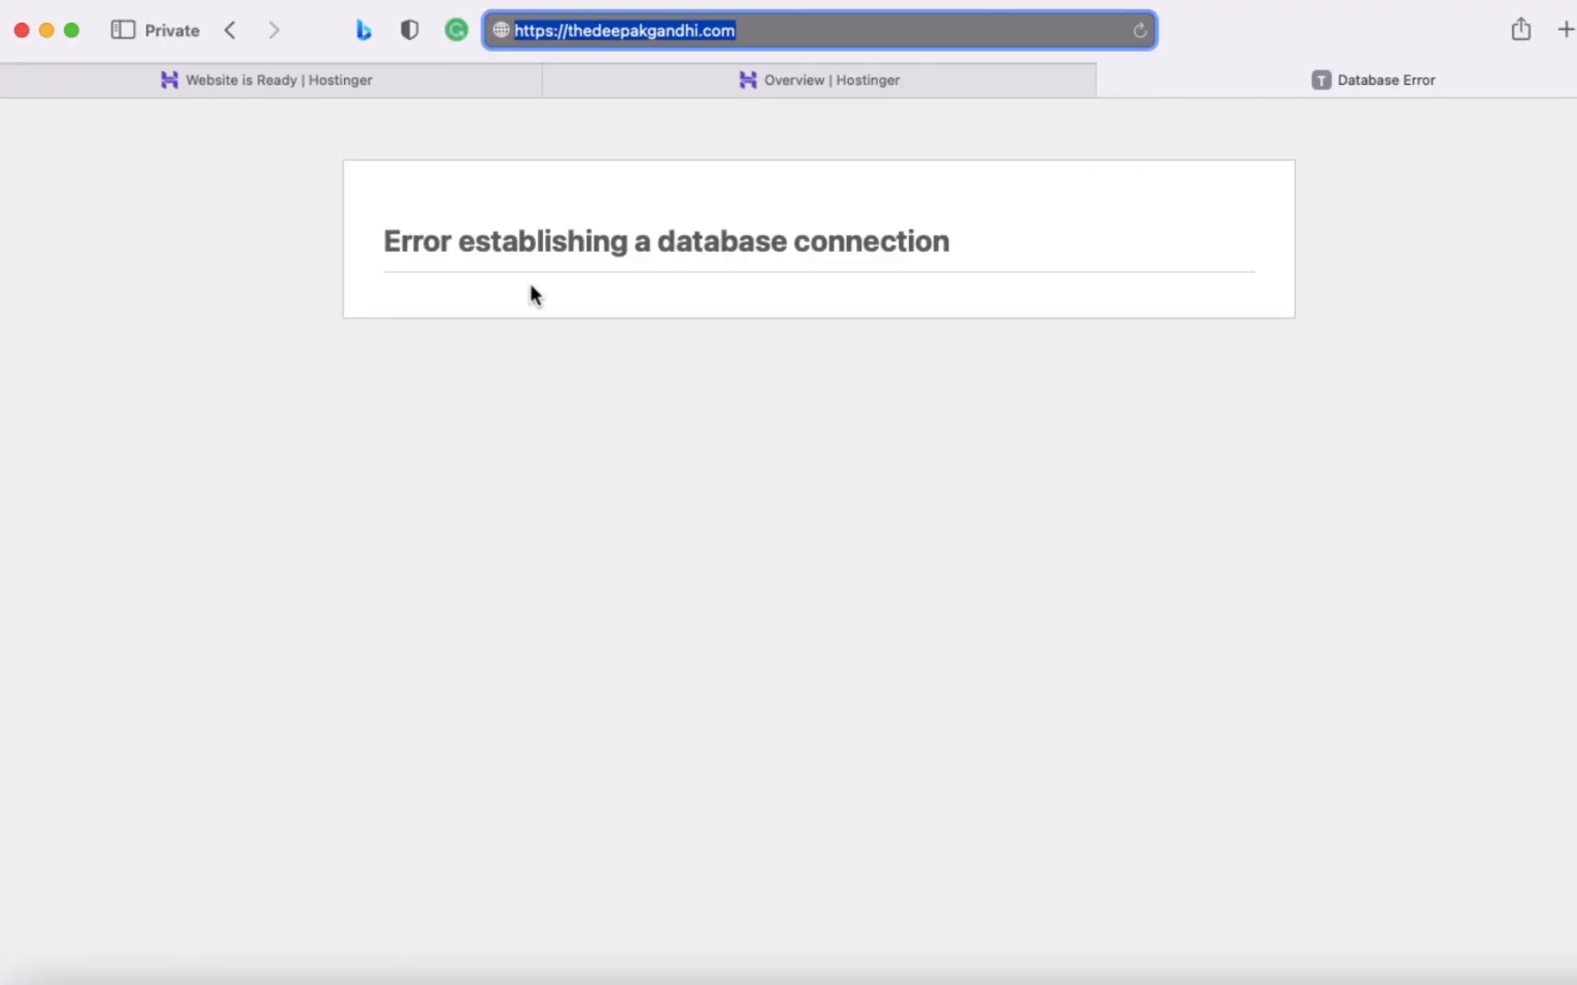
click(807, 35)
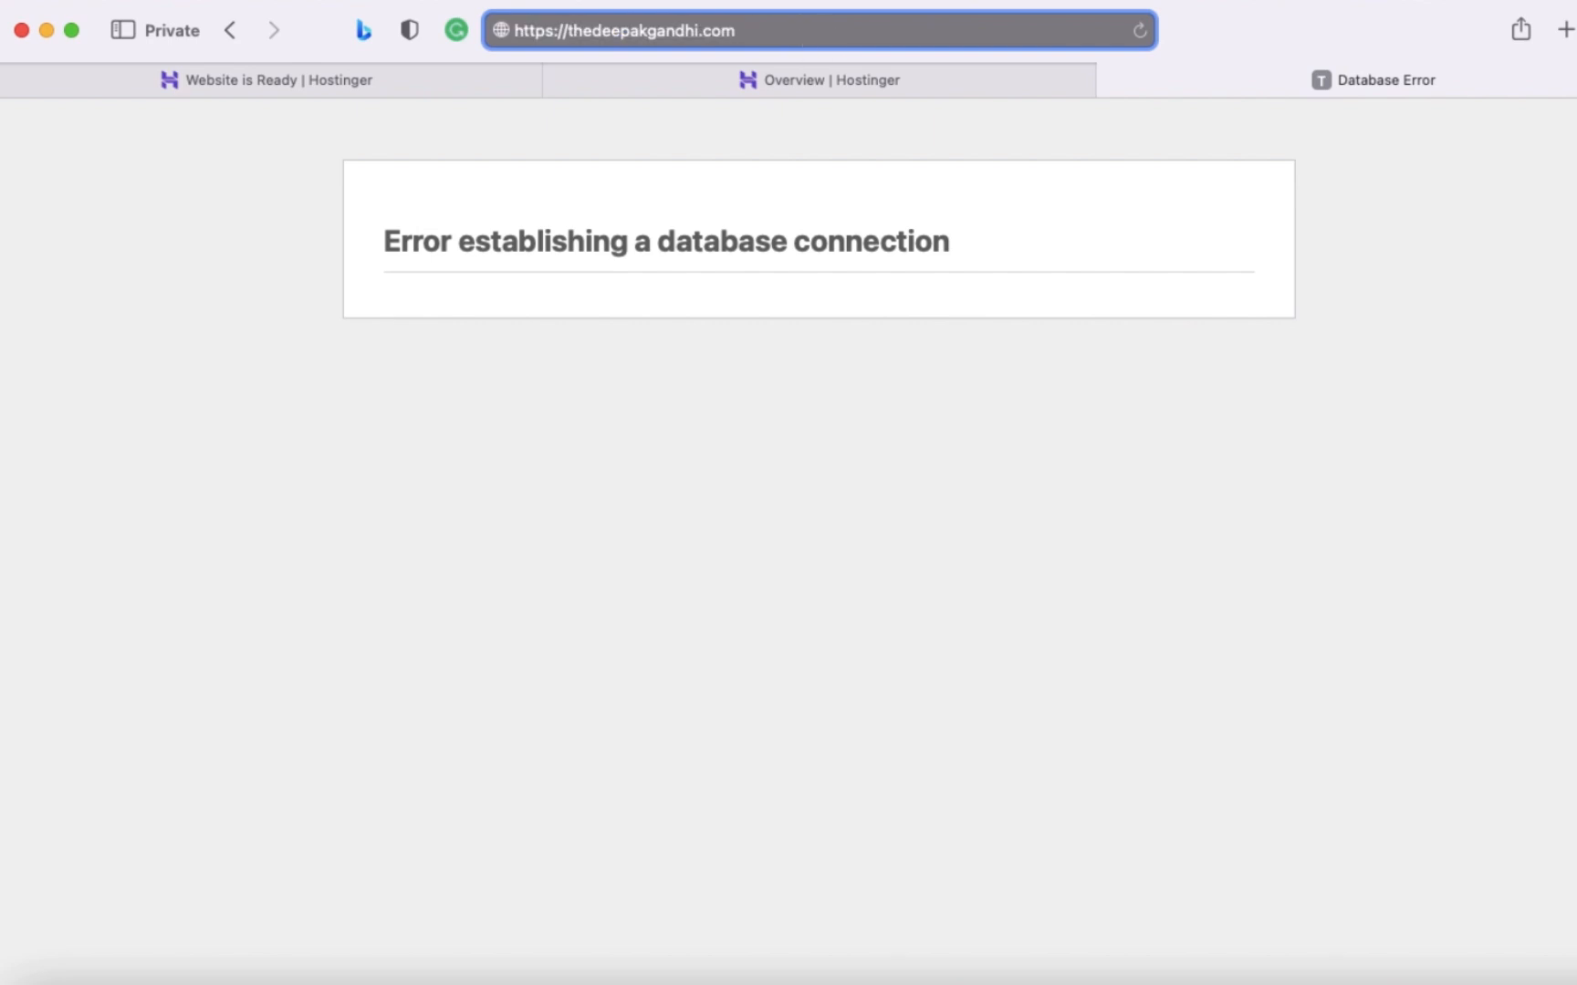
key(Return)
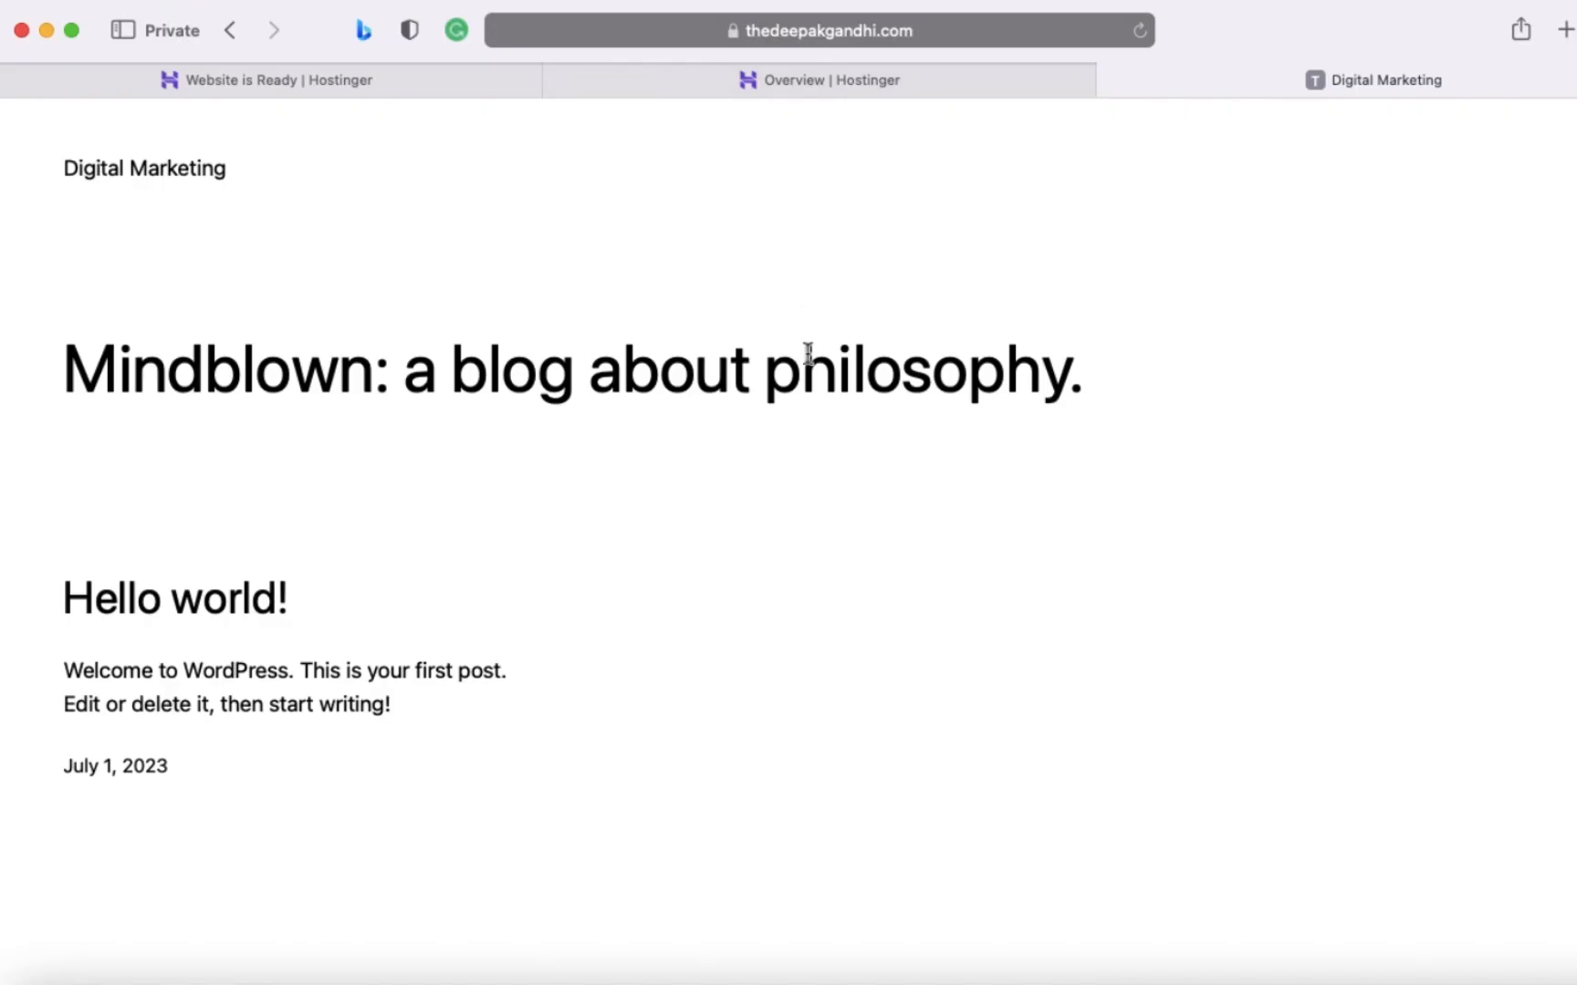
scroll(602, 506, down, 10)
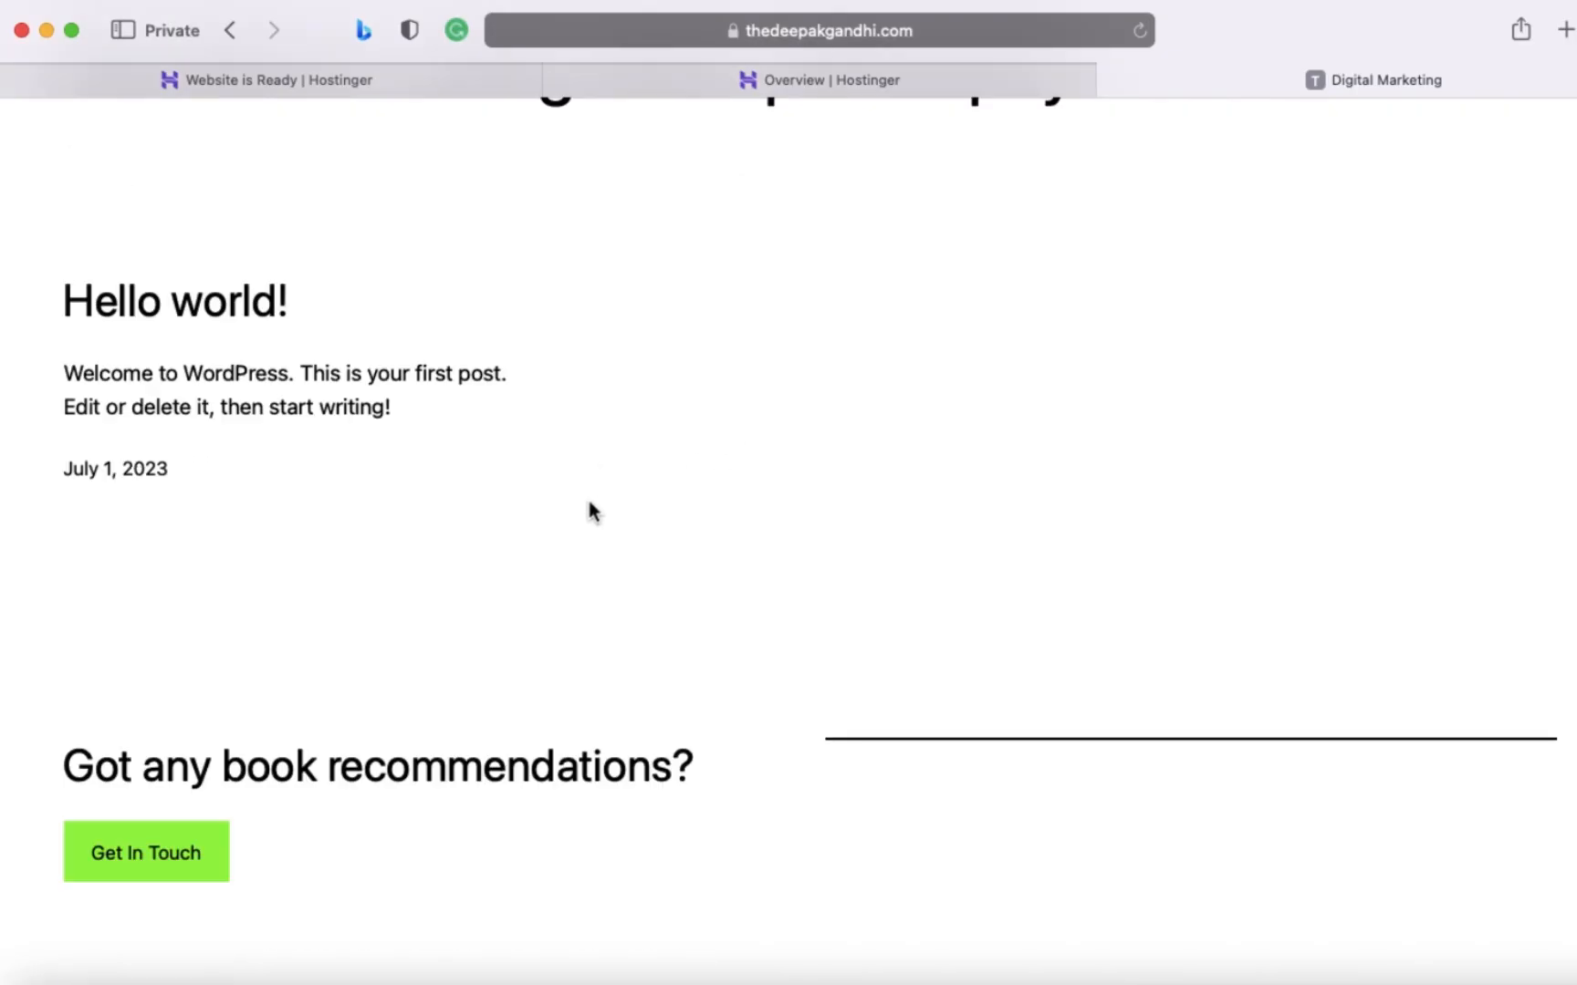
scroll(577, 545, up, 10)
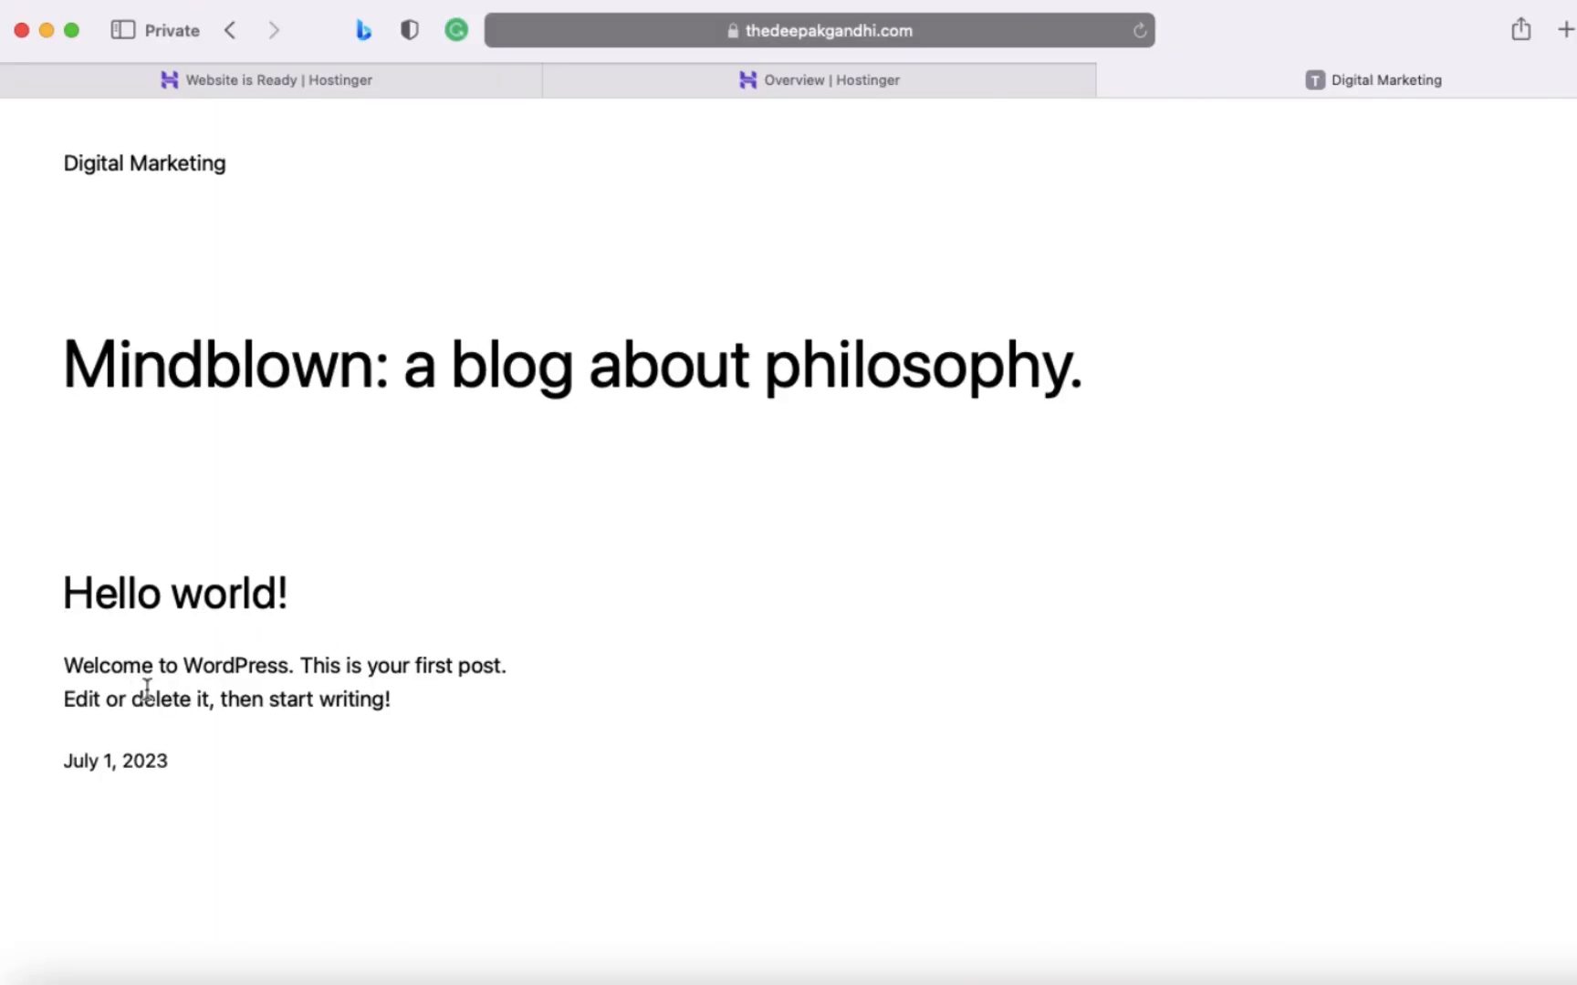
scroll(444, 709, down, 10)
scroll(441, 710, up, 10)
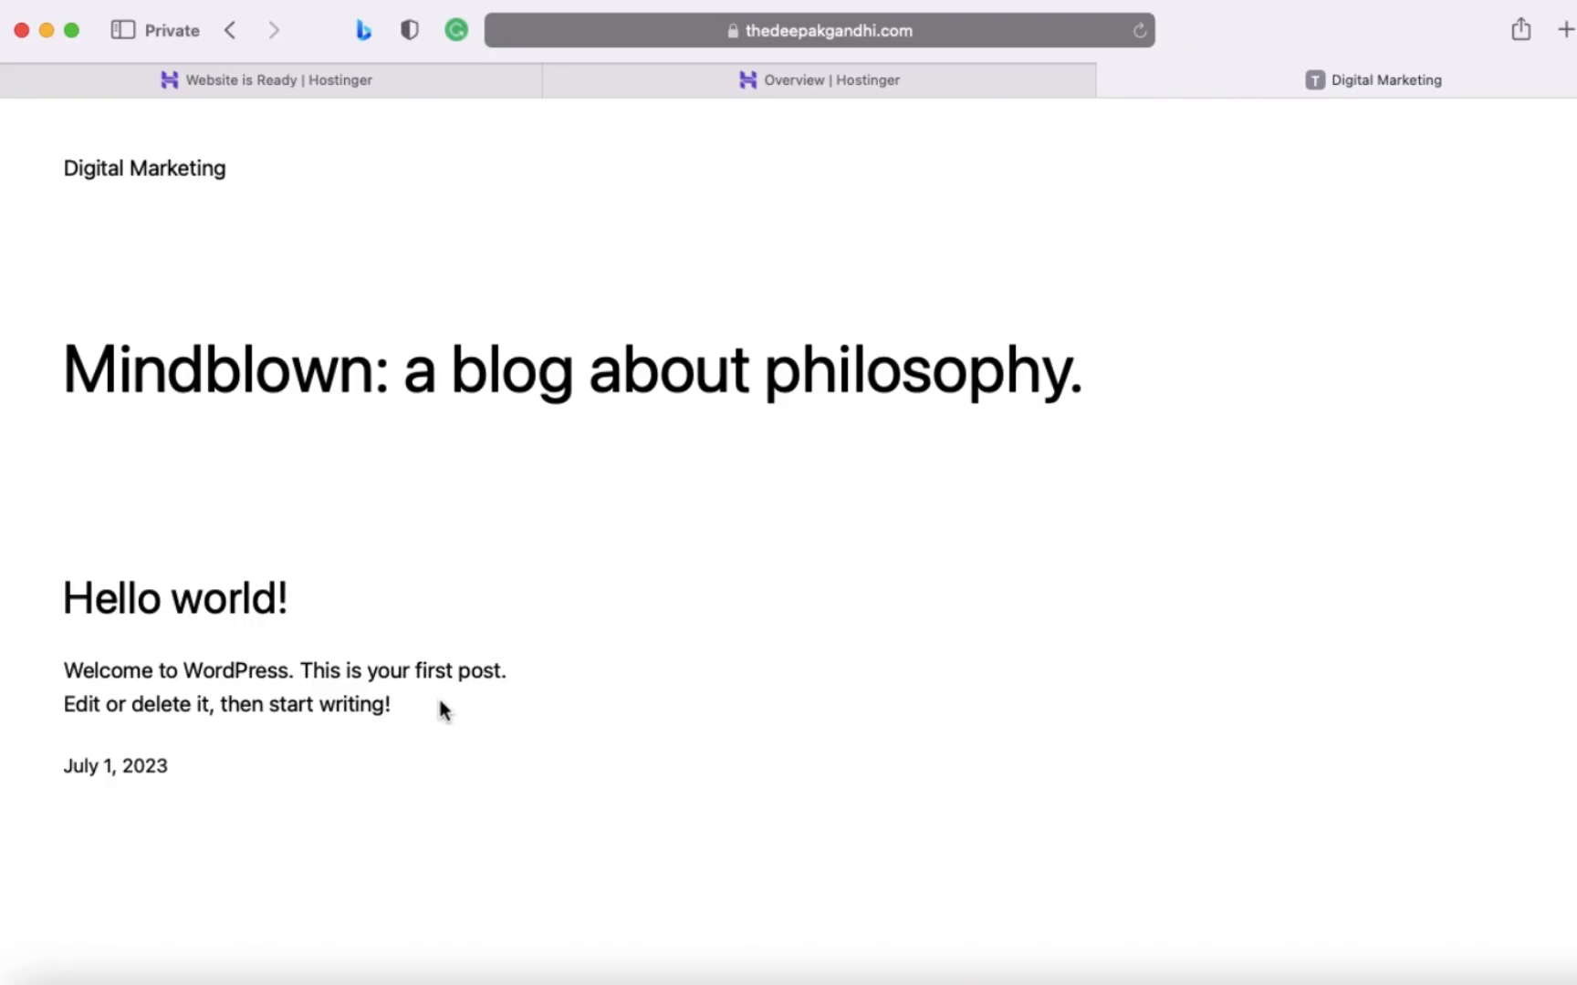